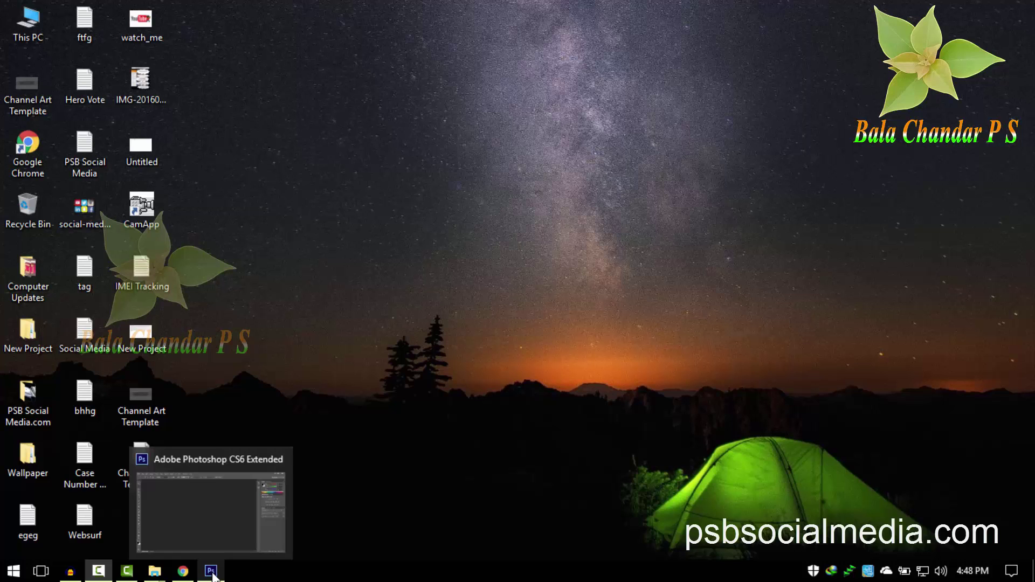
- Minimize Photoshop and refresh the Windows desktop
click(212, 573)
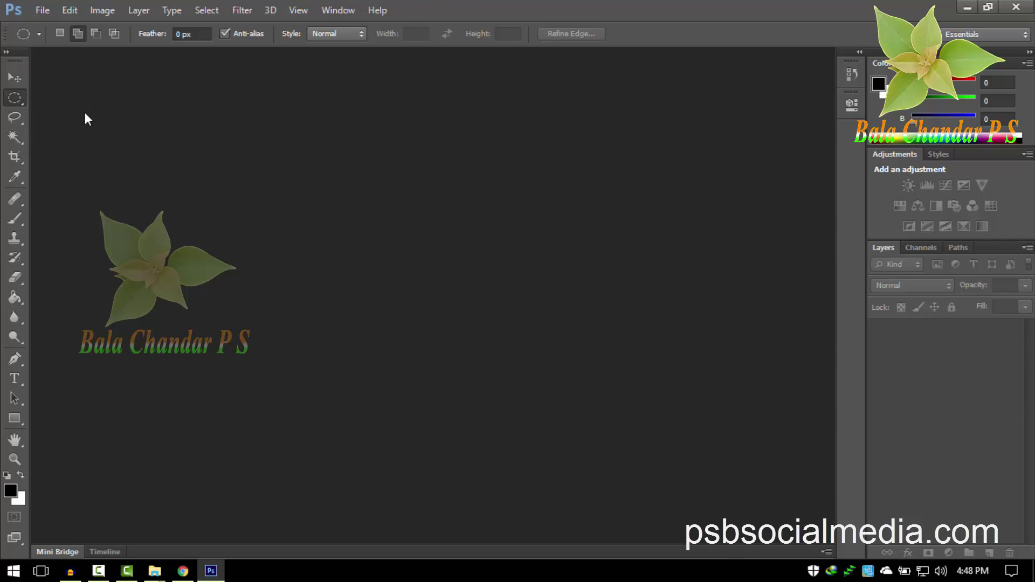
click(967, 7)
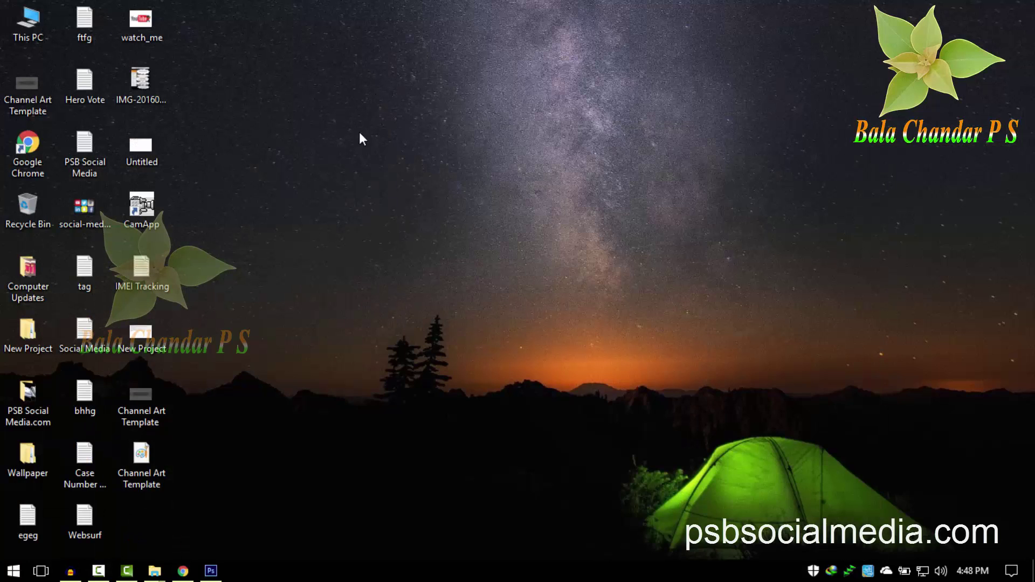
drag(341, 228, 971, 561)
right_click(341, 229)
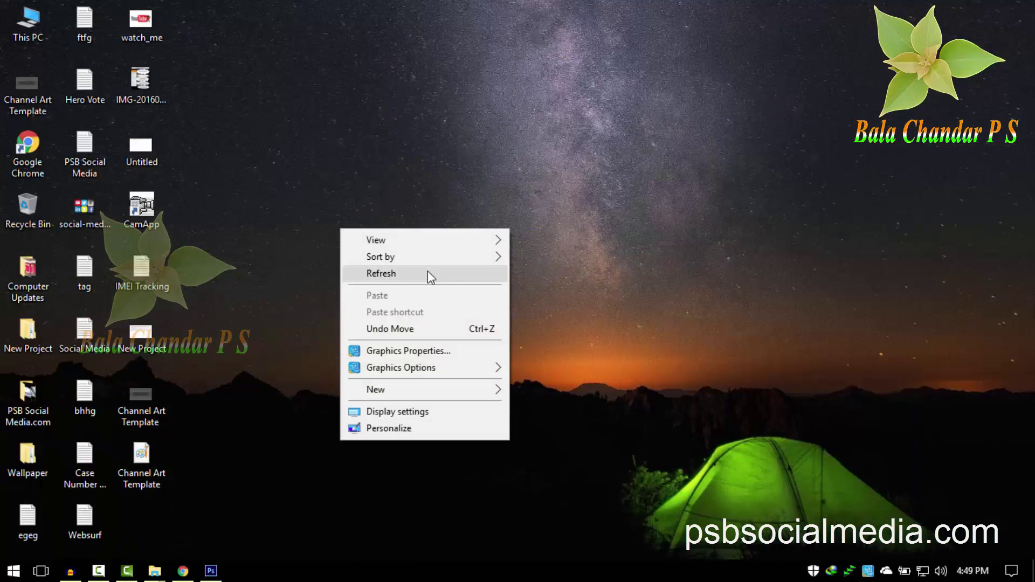
click(428, 276)
- Refresh the desktop twice more and restore Photoshop to fill the screen
drag(353, 243, 970, 560)
right_click(354, 243)
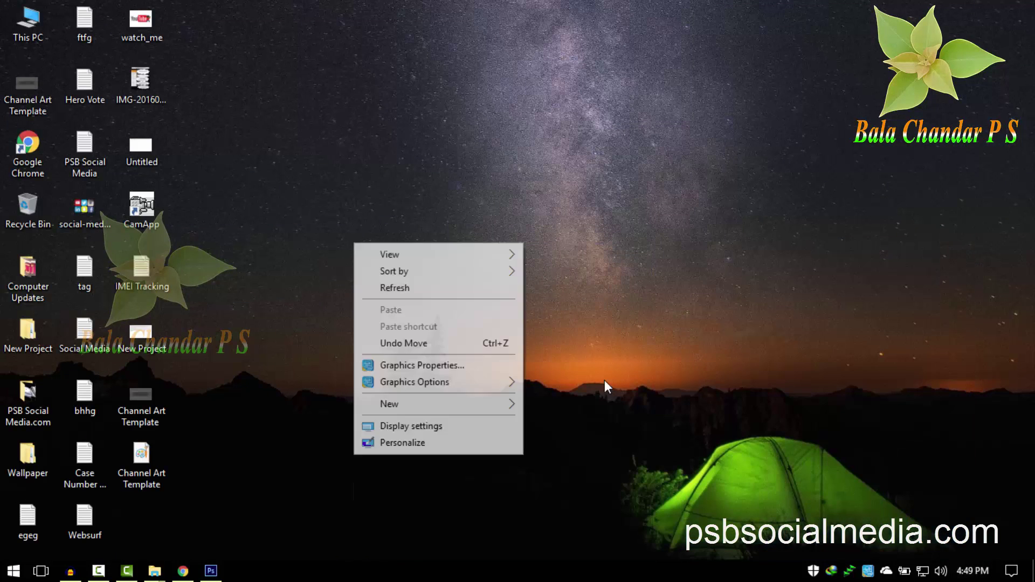
click(409, 289)
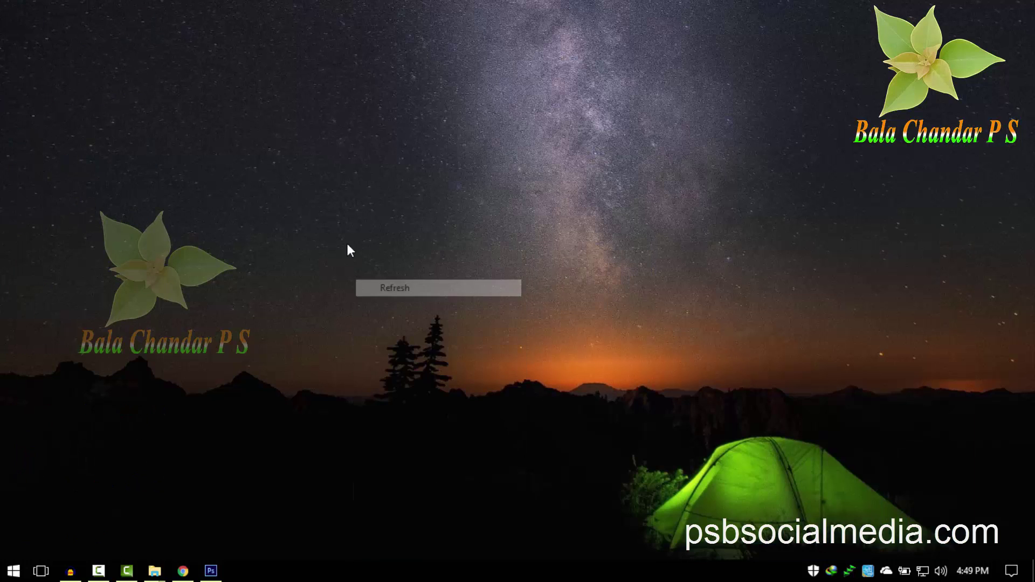
drag(347, 244, 840, 490)
right_click(343, 241)
click(372, 287)
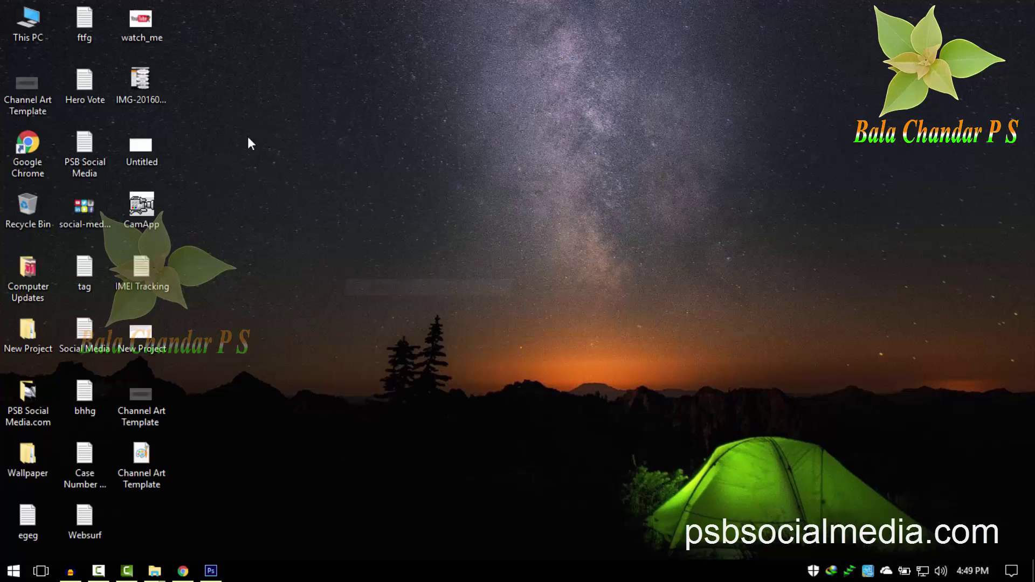
click(211, 570)
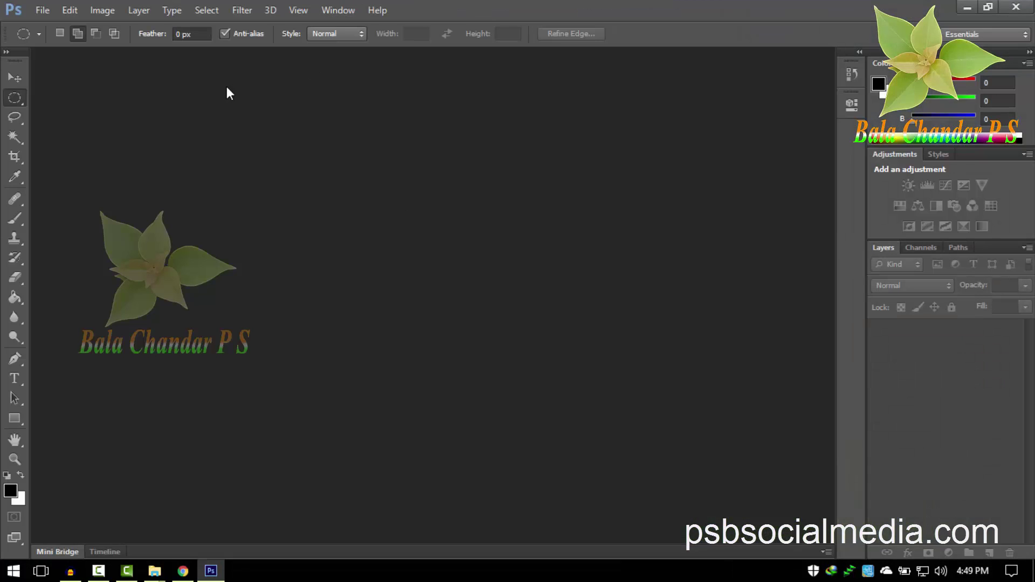
- Select the Move tool and bring up the New document dialog with Ctrl+N
click(15, 78)
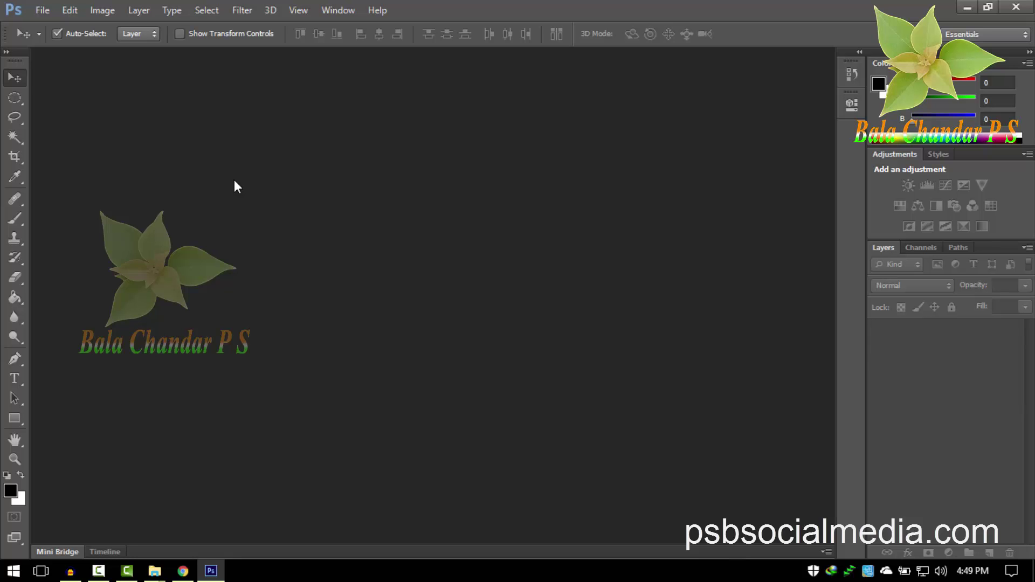
key(ctrl+n)
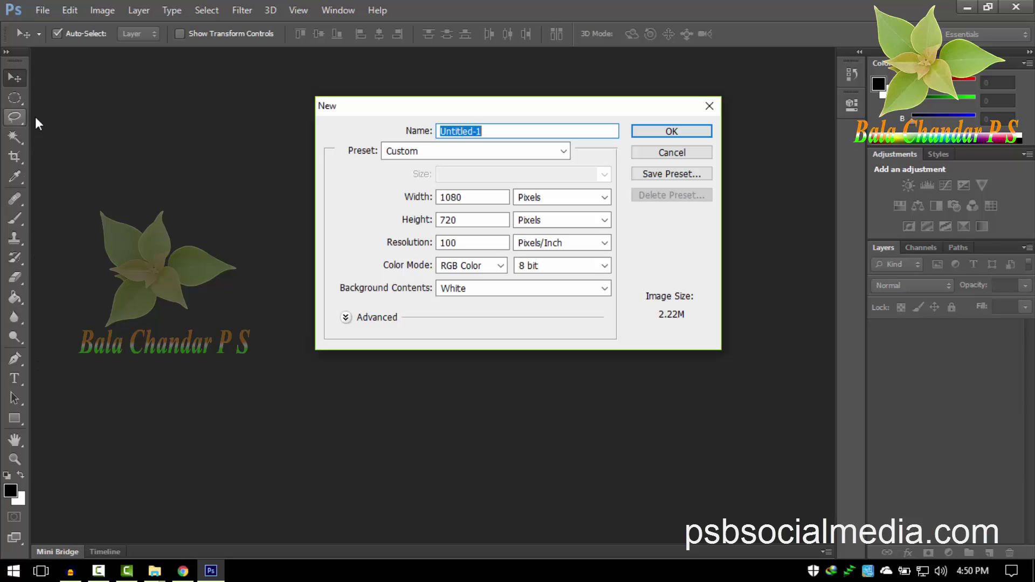
- Cancel the new-document dialog twice, then reopen it through File > New
click(668, 153)
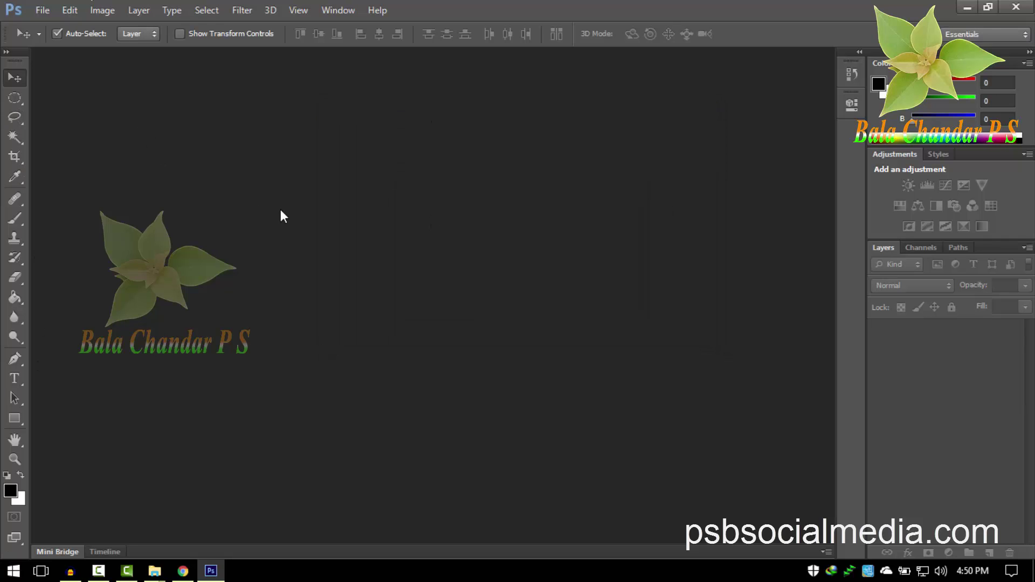
key(ctrl+n)
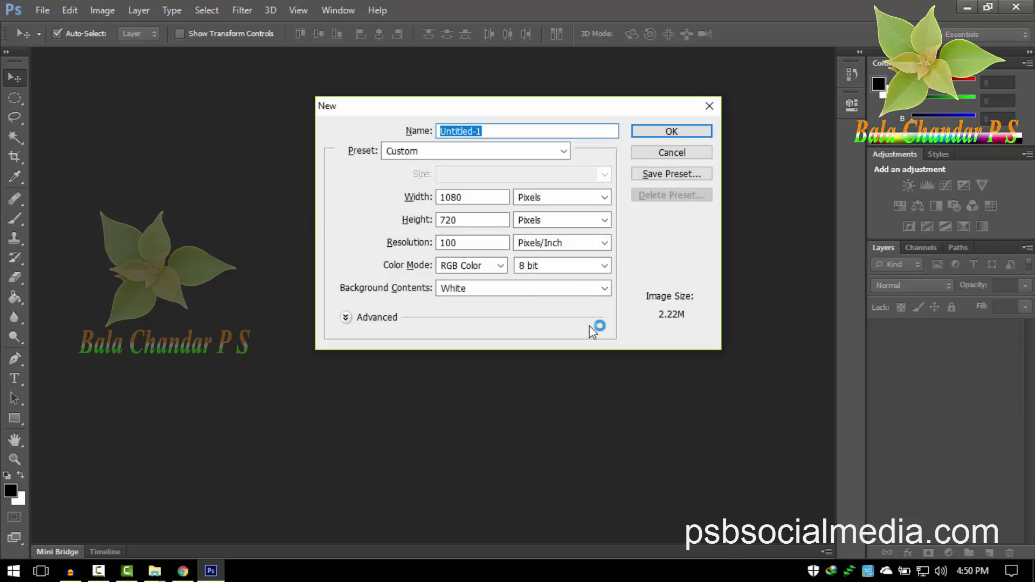
click(653, 153)
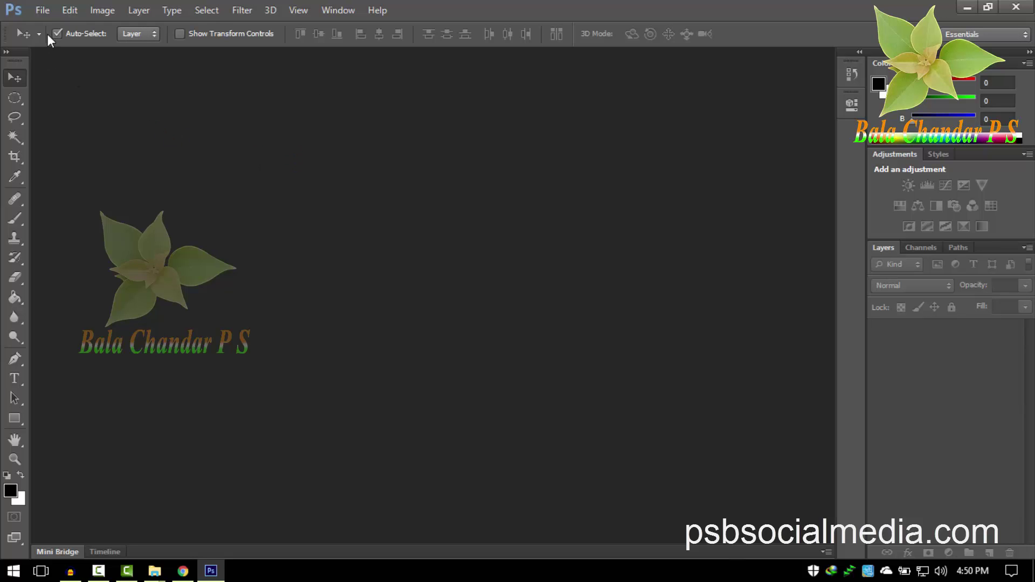
click(44, 13)
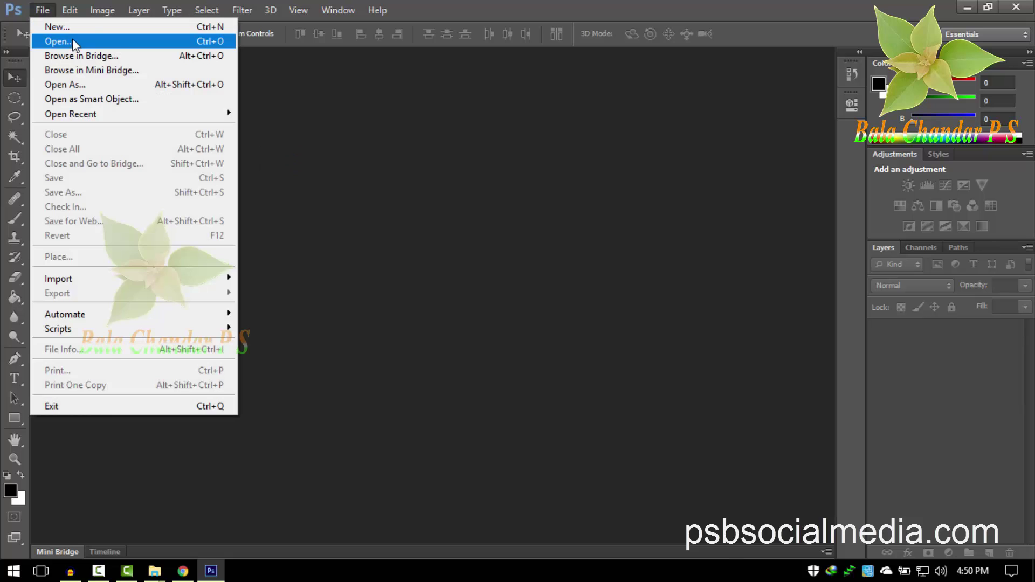
click(123, 28)
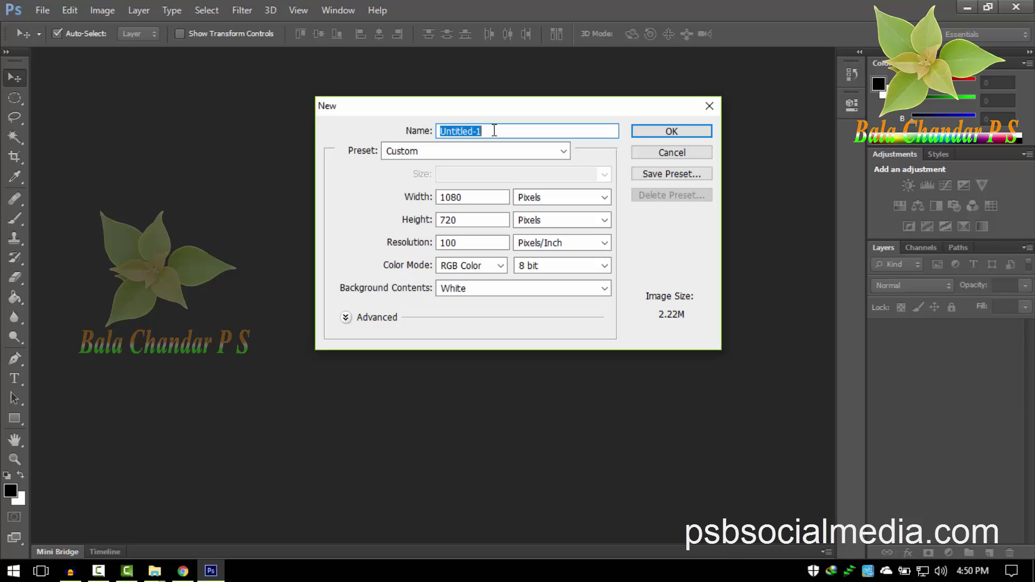
- Name the document 'Pro 1' and open the size Preset list
text(Pro)
text(jc)
text(et)
key(BackSpace)
key(BackSpace)
key(BackSpace)
key(BackSpace)
text(1)
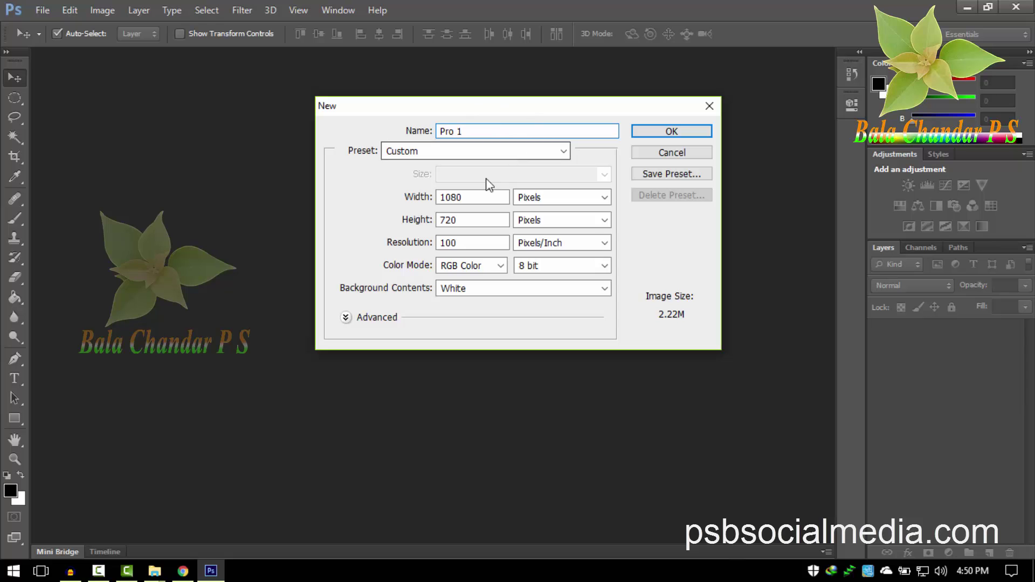
click(396, 152)
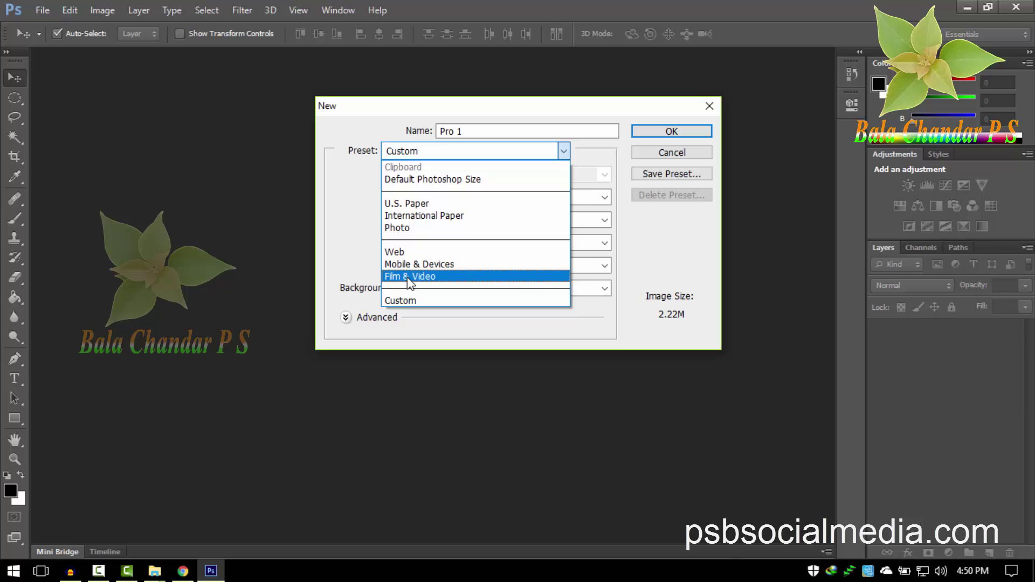
click(423, 301)
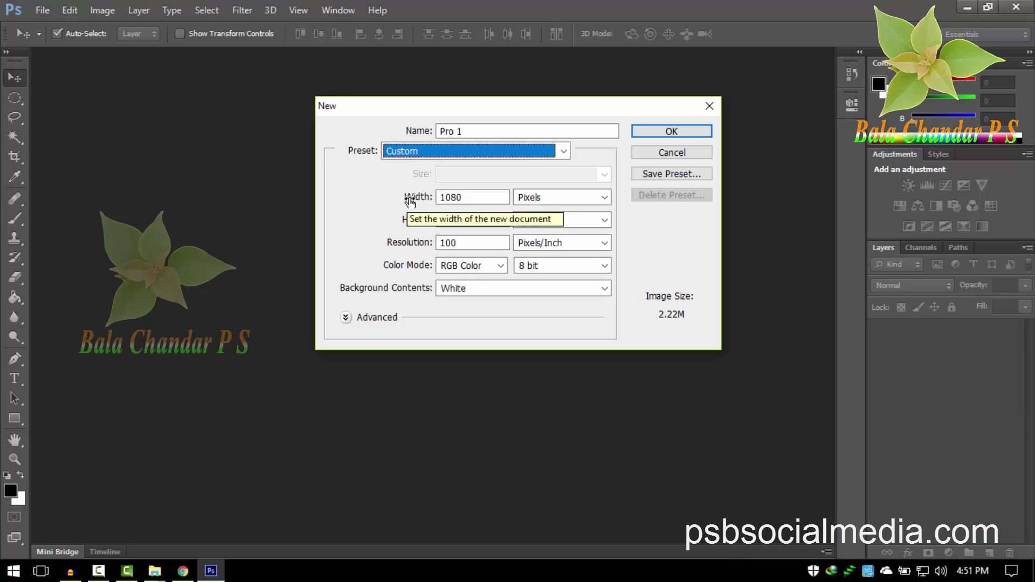
double_click(463, 197)
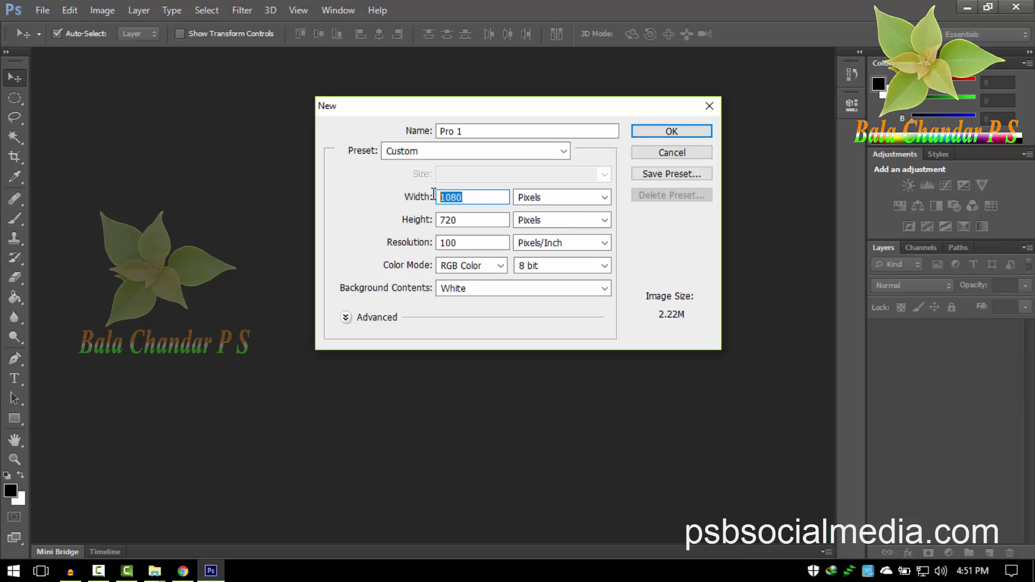
double_click(436, 222)
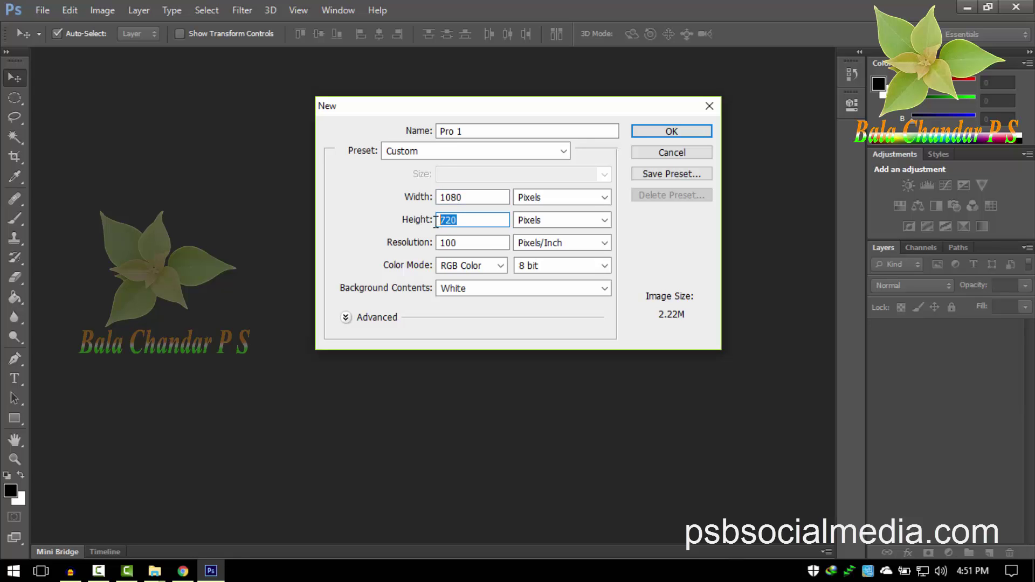
click(479, 224)
double_click(473, 197)
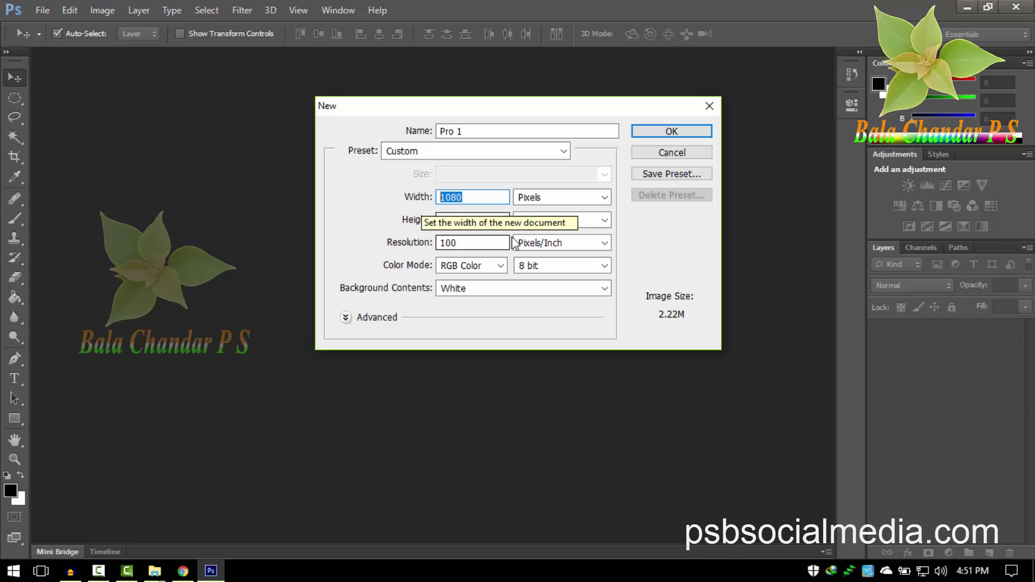
click(475, 198)
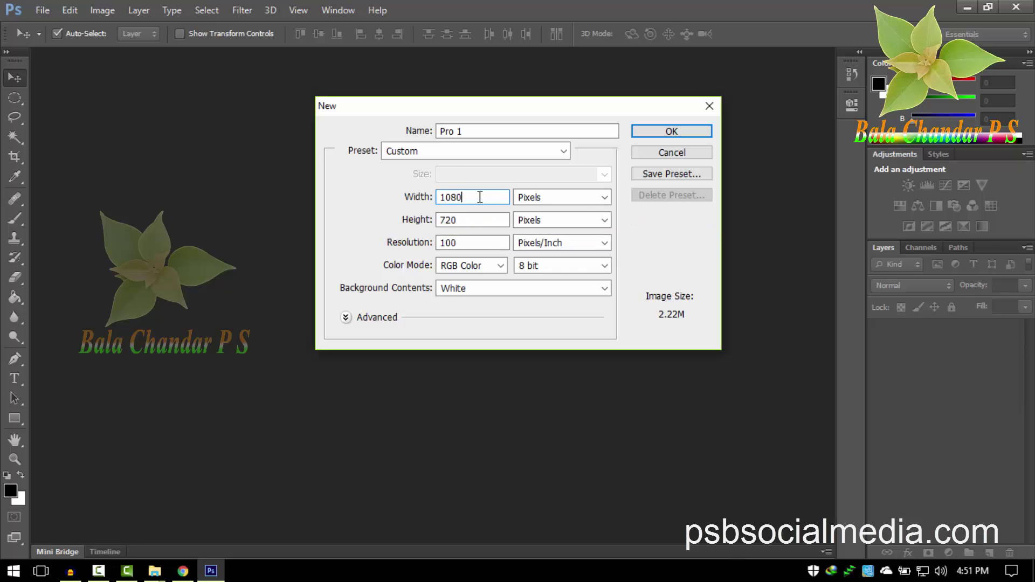
double_click(434, 198)
key(Tab)
double_click(473, 200)
key(Tab)
click(552, 199)
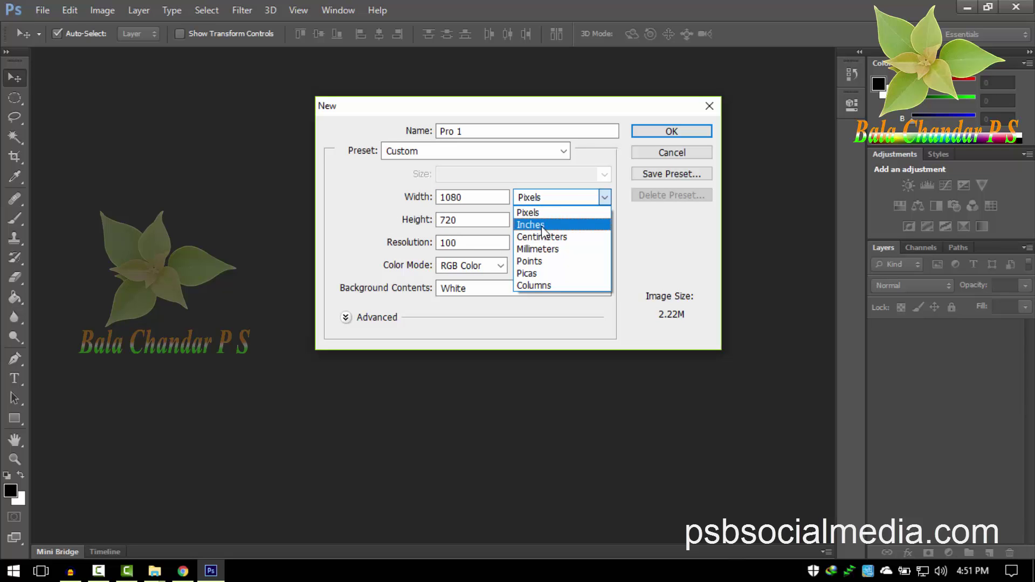
click(399, 195)
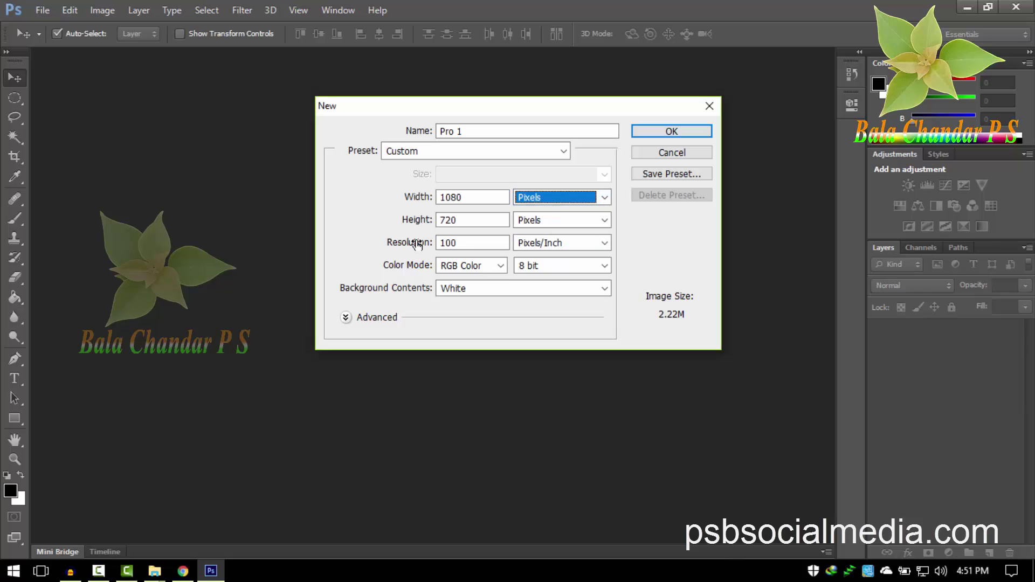
double_click(458, 243)
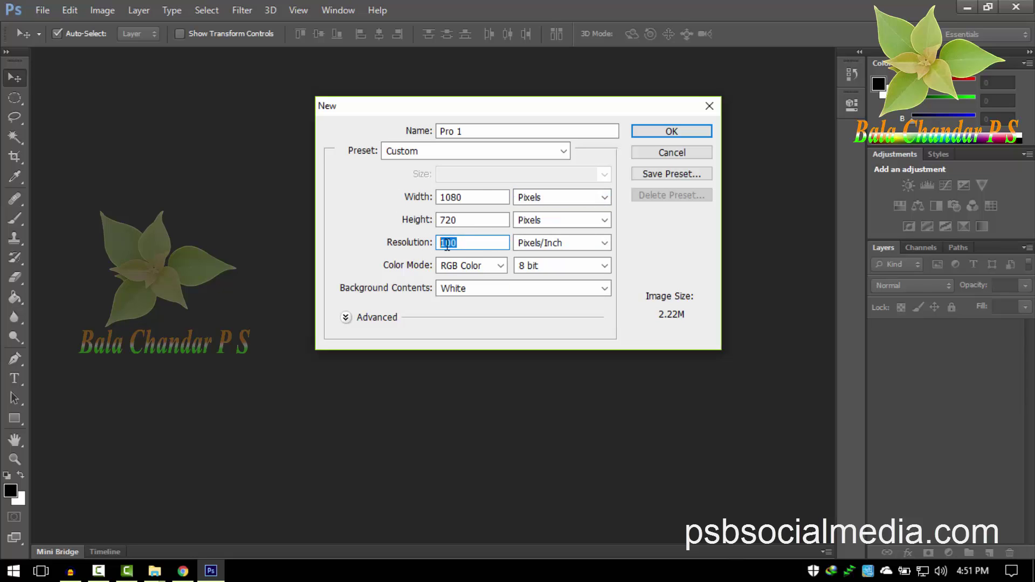
click(545, 244)
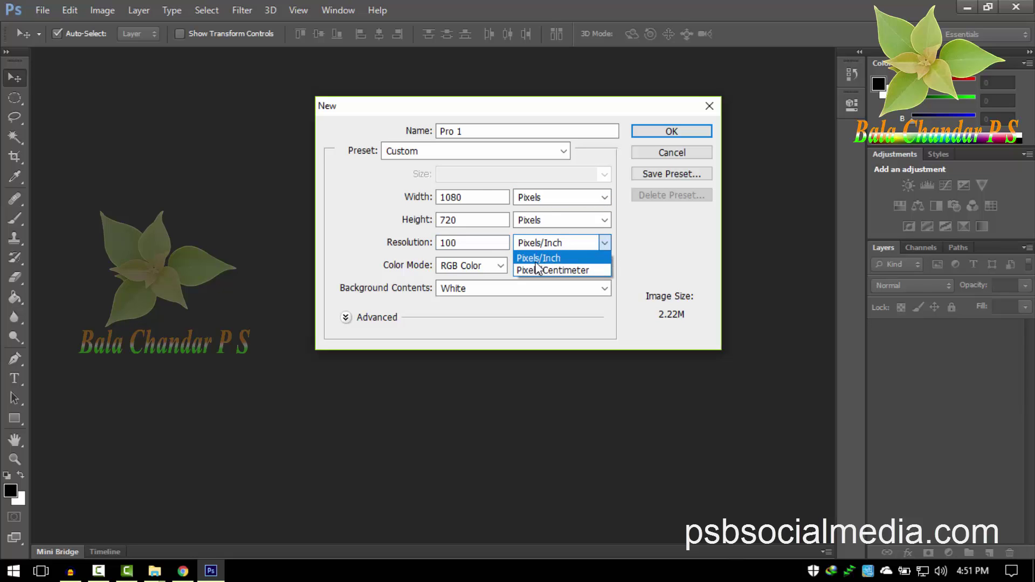
click(571, 262)
click(465, 268)
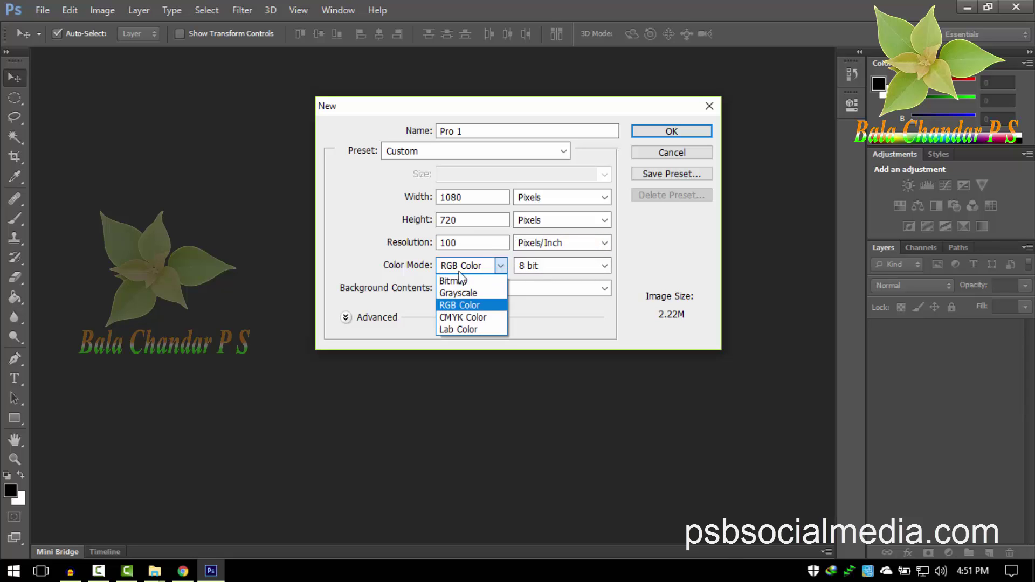
- Keep RGB Color mode and 8 bit depth for the new document
click(480, 306)
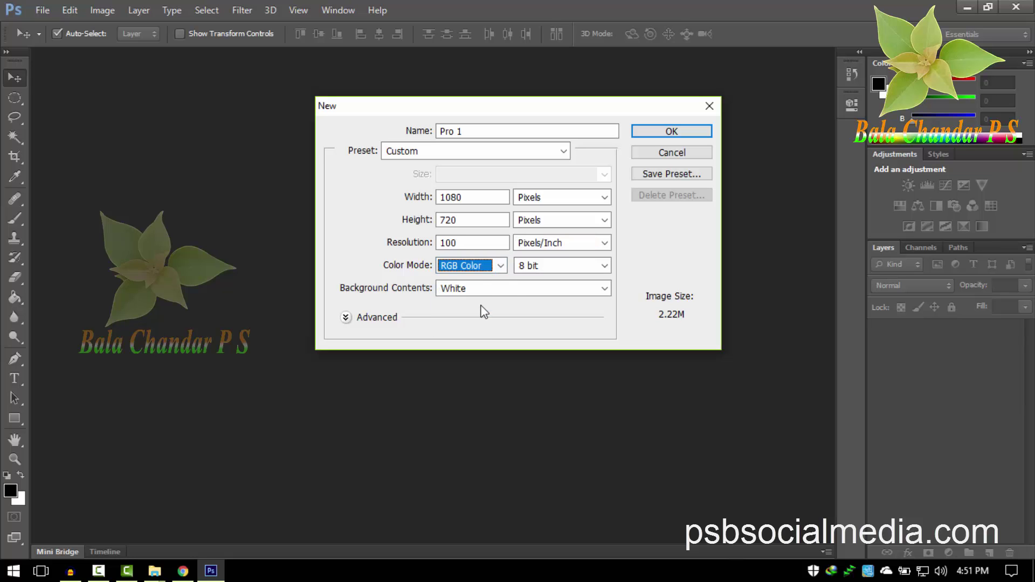
click(472, 267)
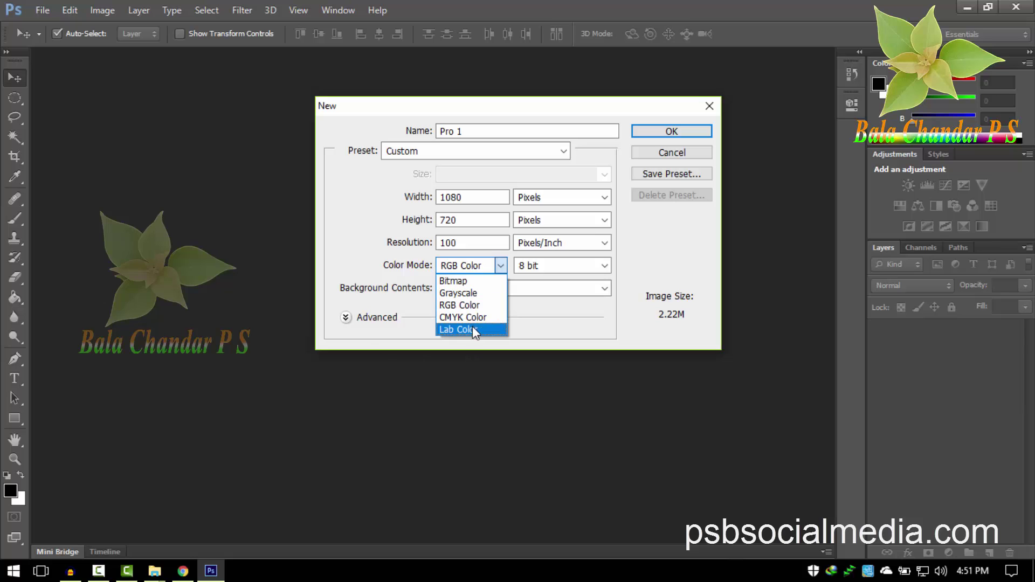
click(556, 307)
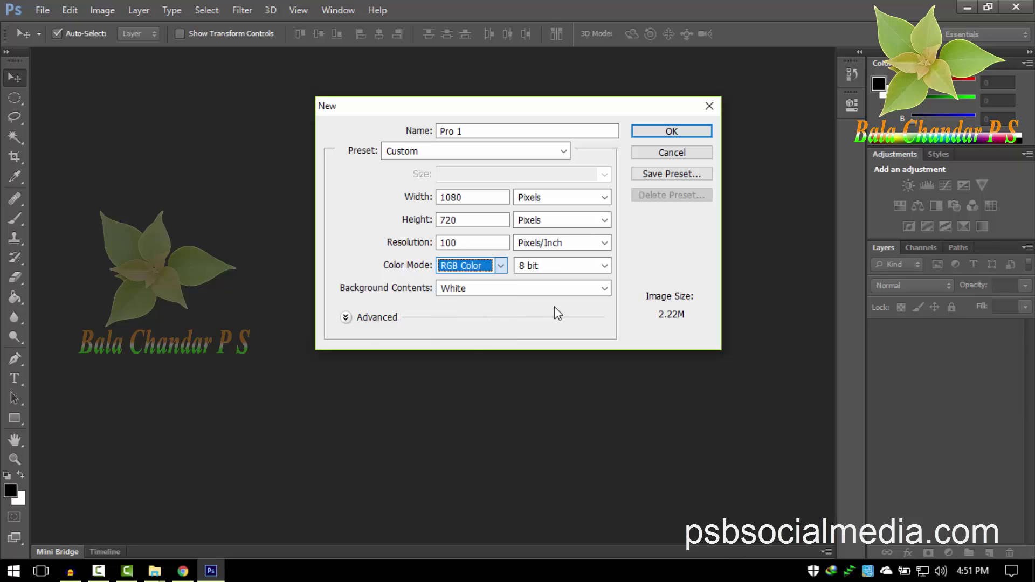
click(531, 265)
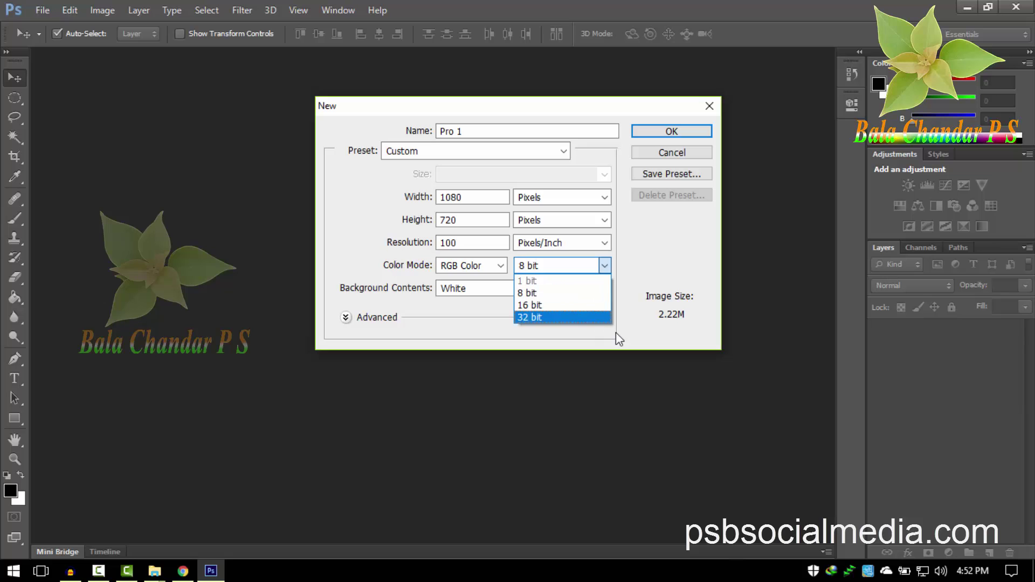
click(634, 321)
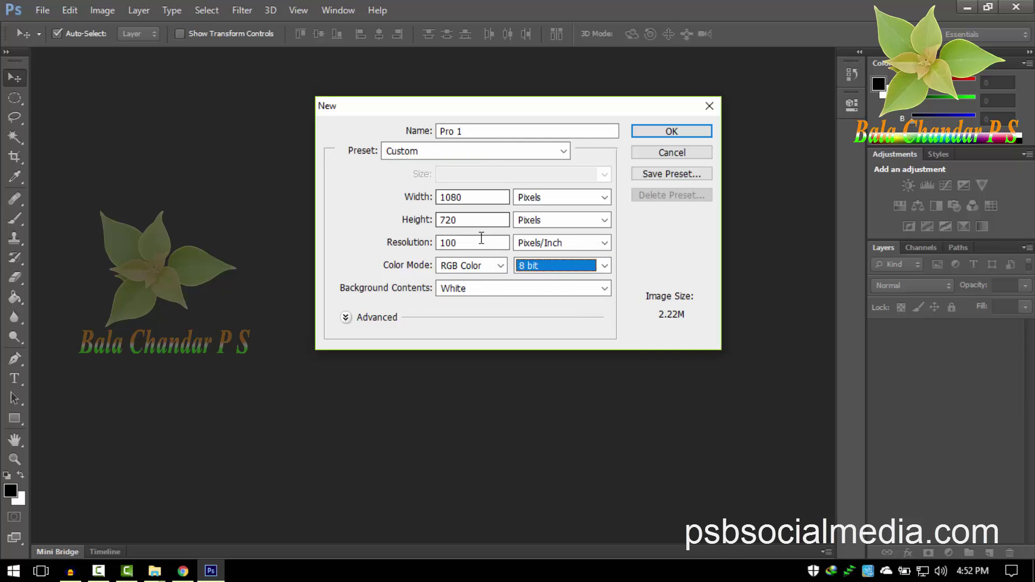
- Try White and then Transparent as the Background Contents
click(477, 288)
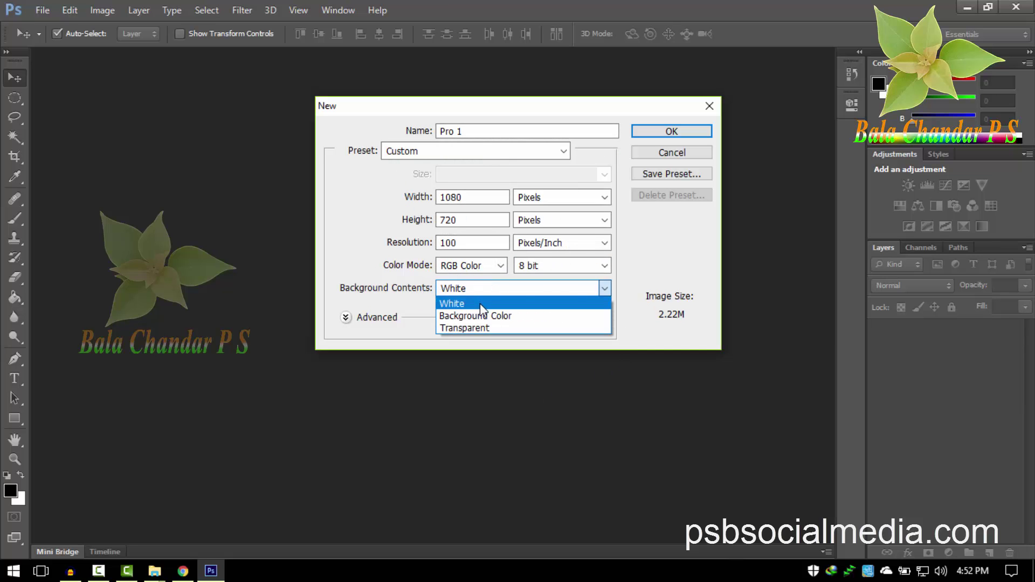
click(481, 308)
click(470, 307)
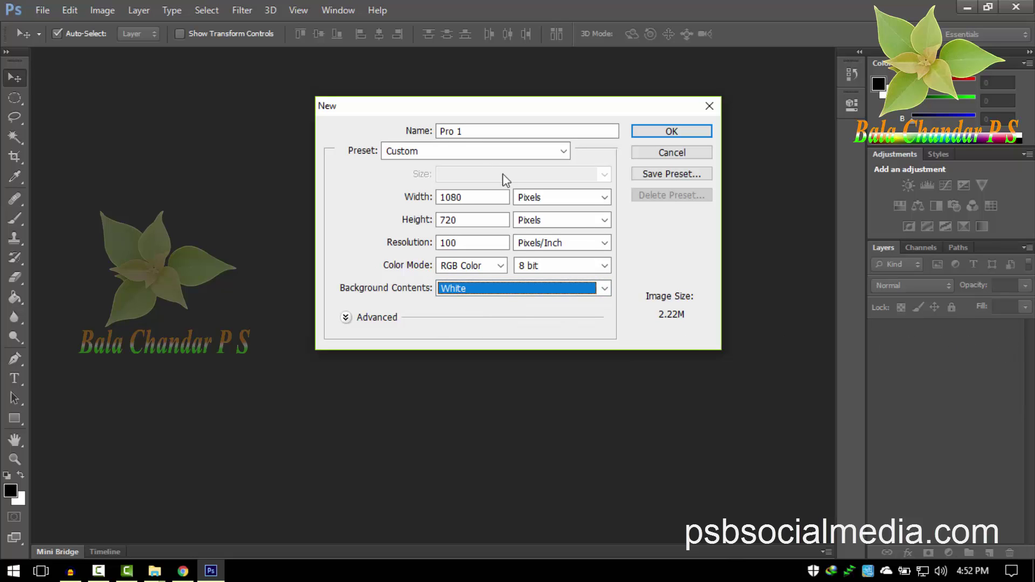
click(465, 292)
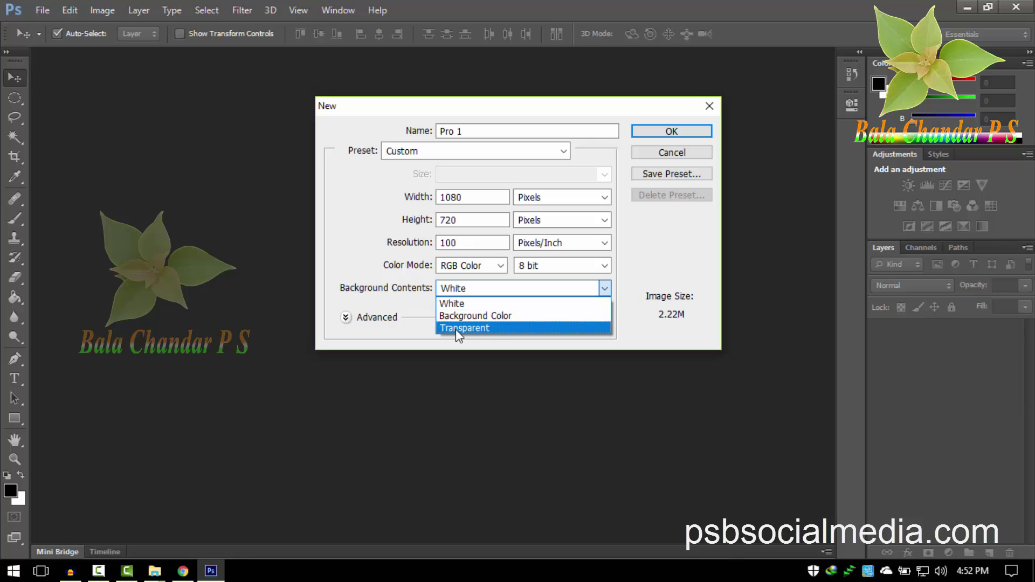
click(486, 329)
click(474, 288)
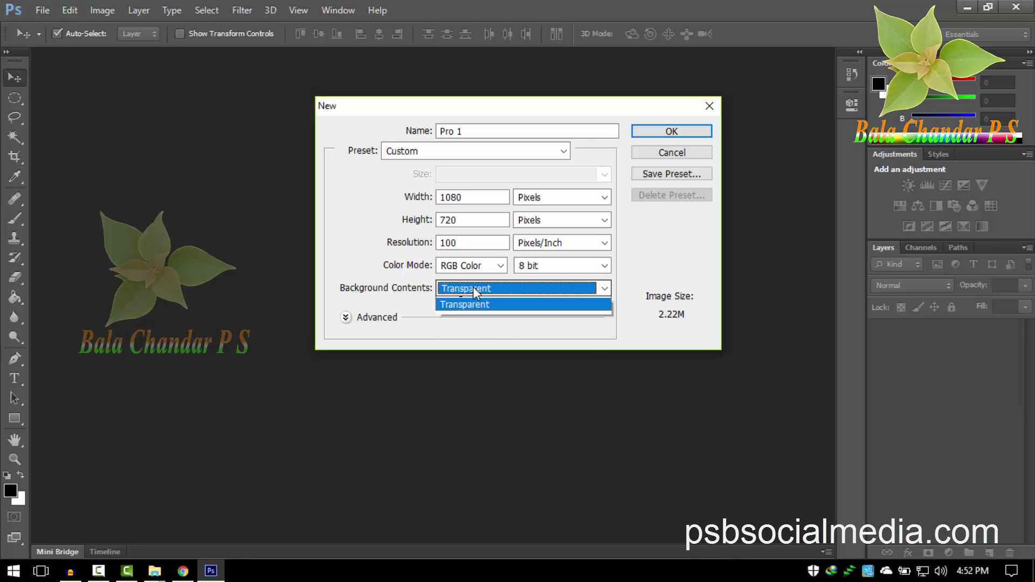
- Try Background Color as the background, then set it back to White
click(488, 308)
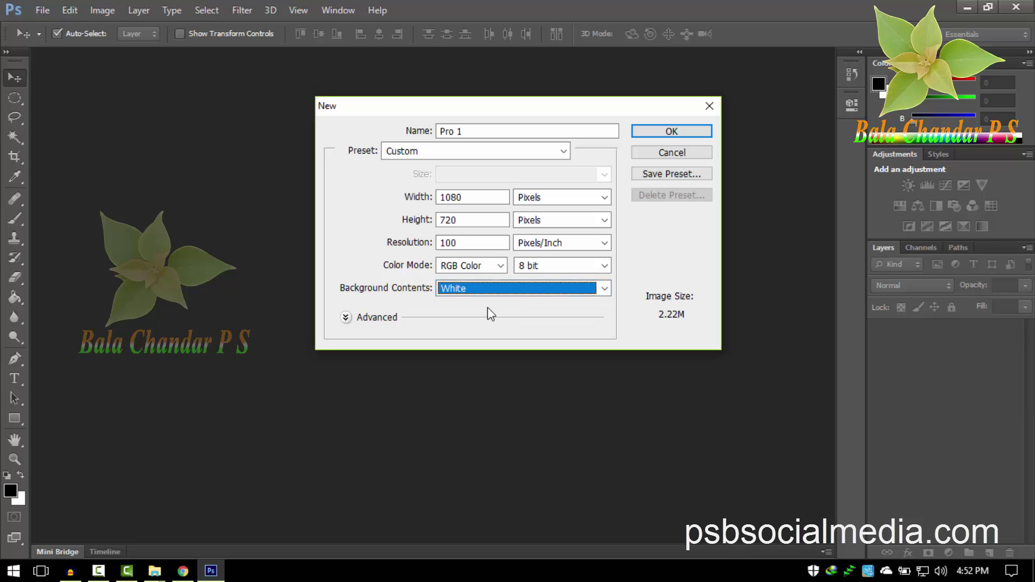
click(475, 289)
click(481, 319)
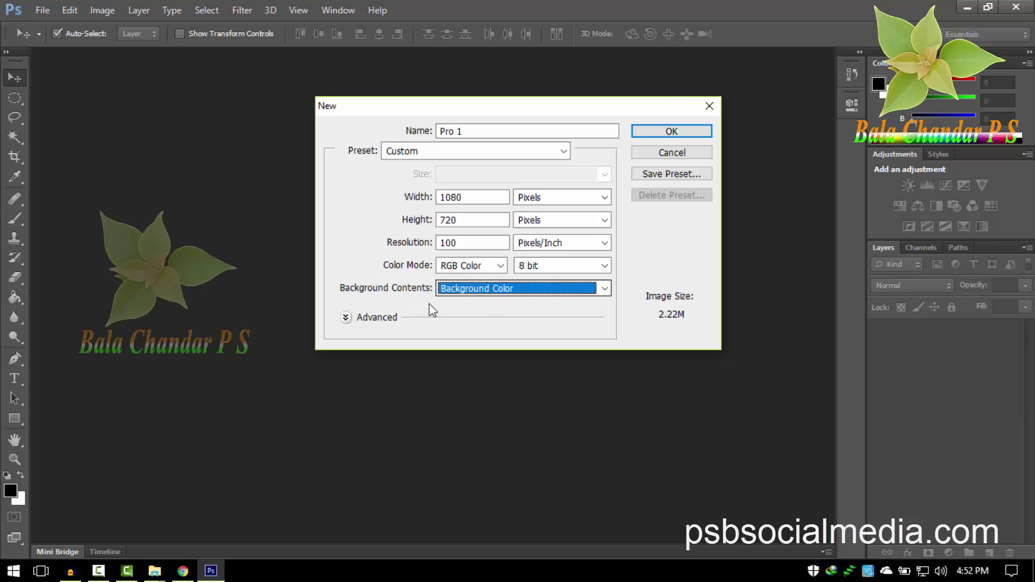
click(12, 494)
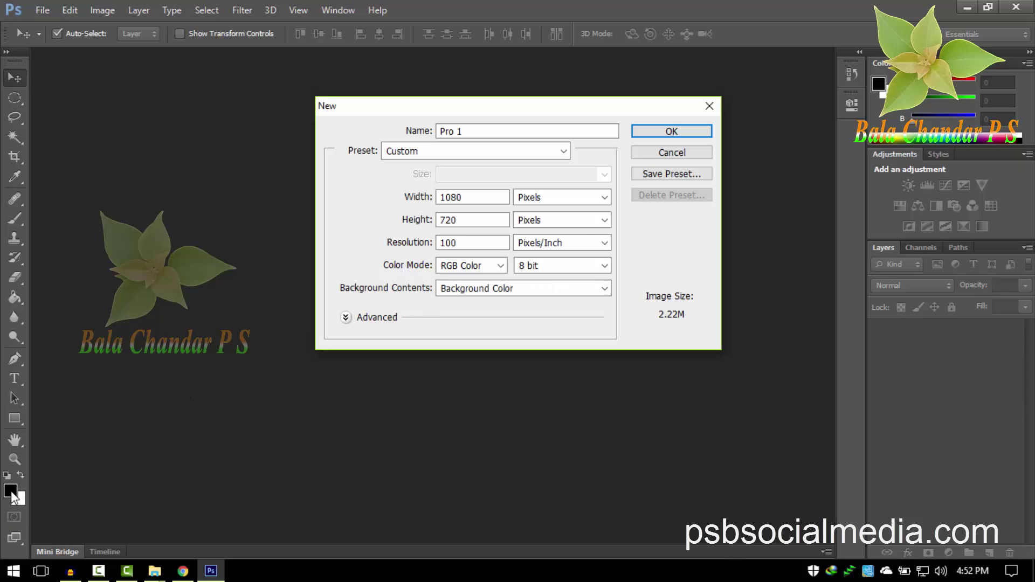
click(516, 291)
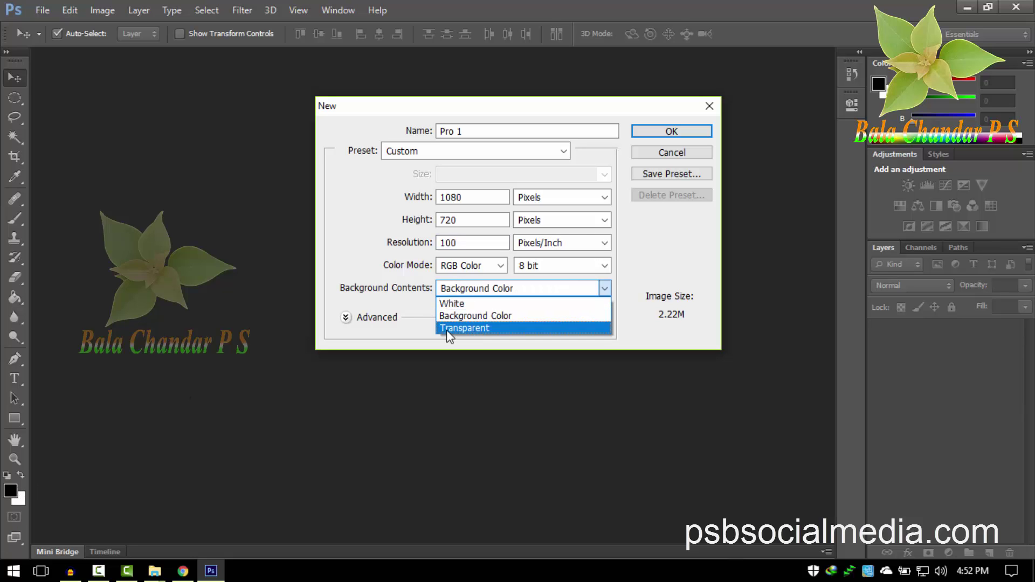
click(456, 303)
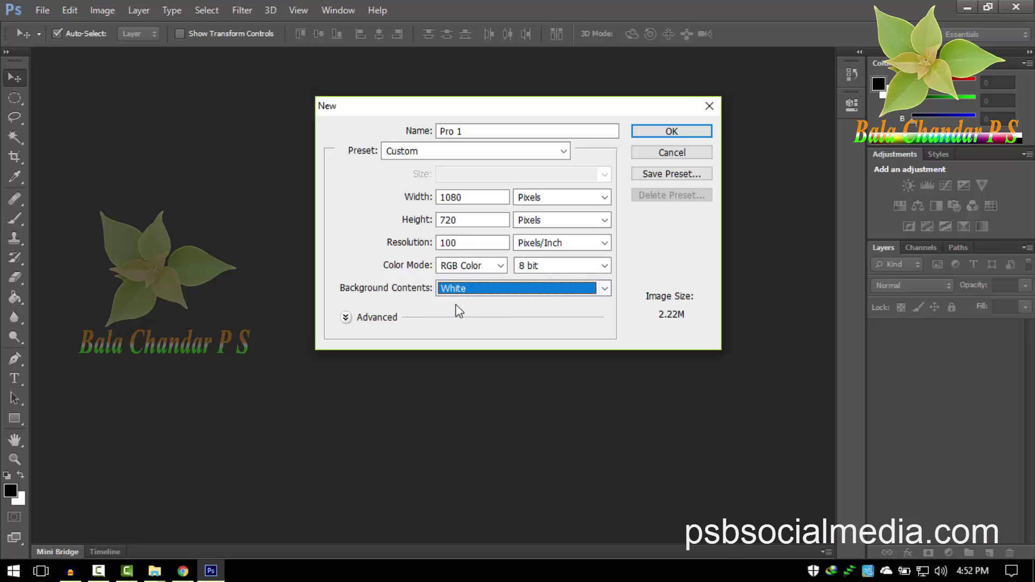
- Create the white Pro 1 document and convert its Background into the default Layer 0
click(670, 133)
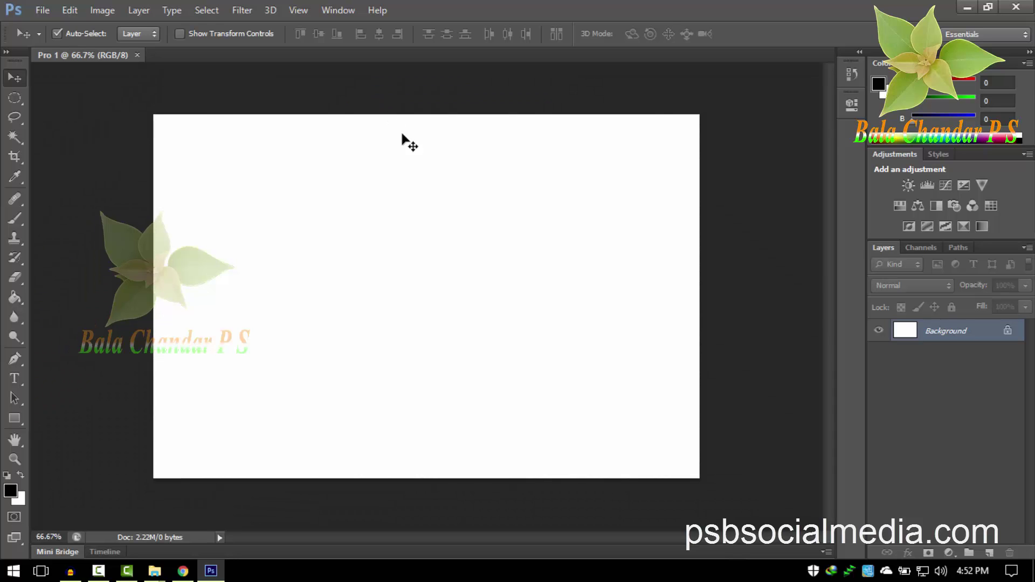
double_click(1008, 333)
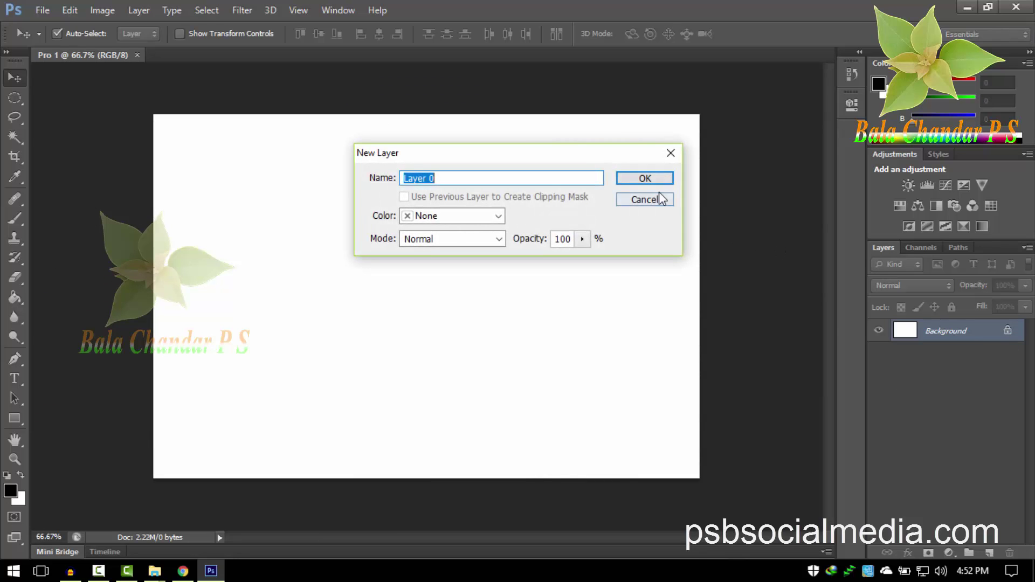
key(Return)
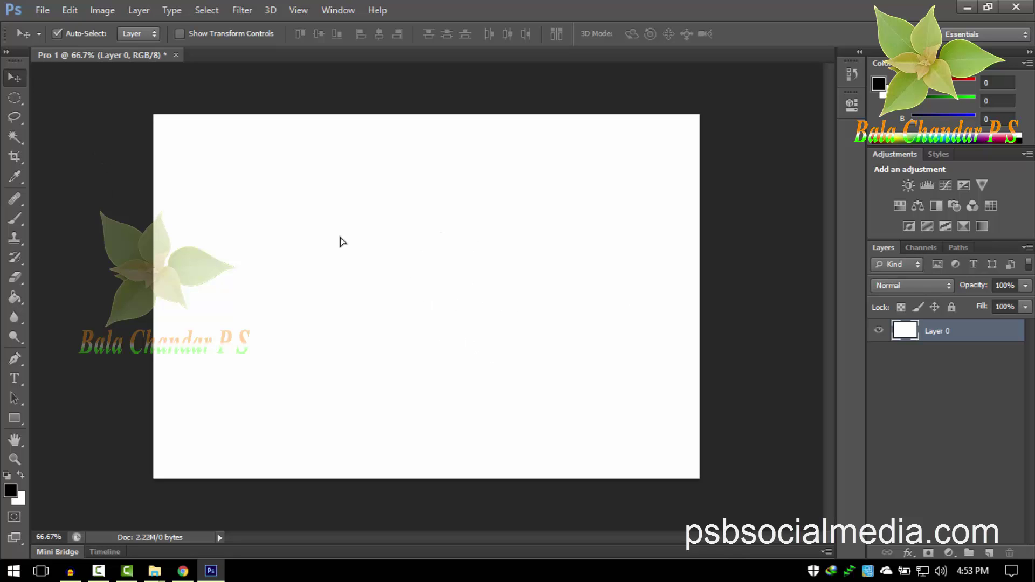
- Drag Layer 0 down and right with the Move tool, exposing transparent top and left edges
drag(340, 241, 465, 322)
drag(531, 342, 576, 386)
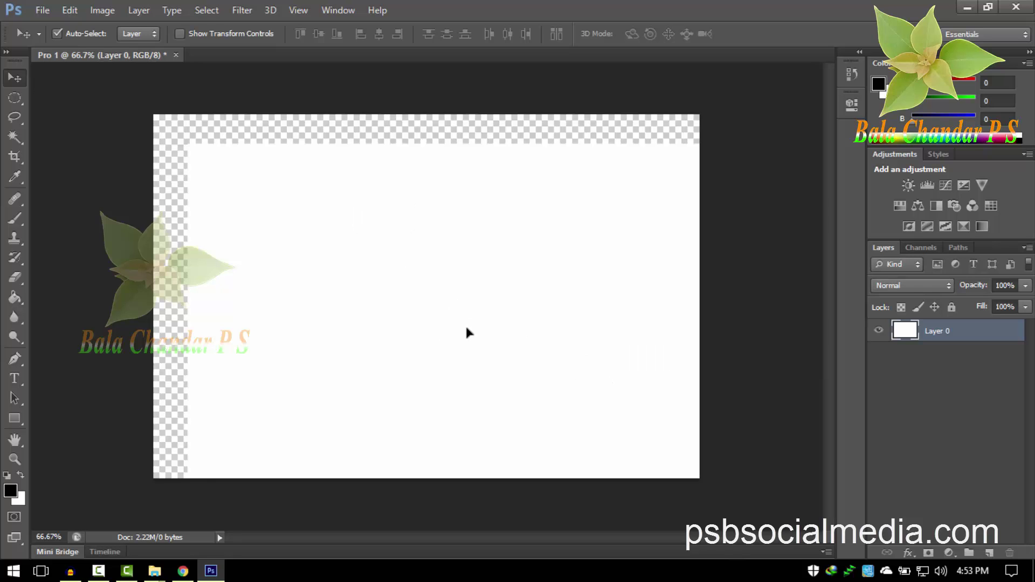
mouse_move(459, 324)
mouse_down()
mouse_move(428, 302)
mouse_move(446, 257)
mouse_up()
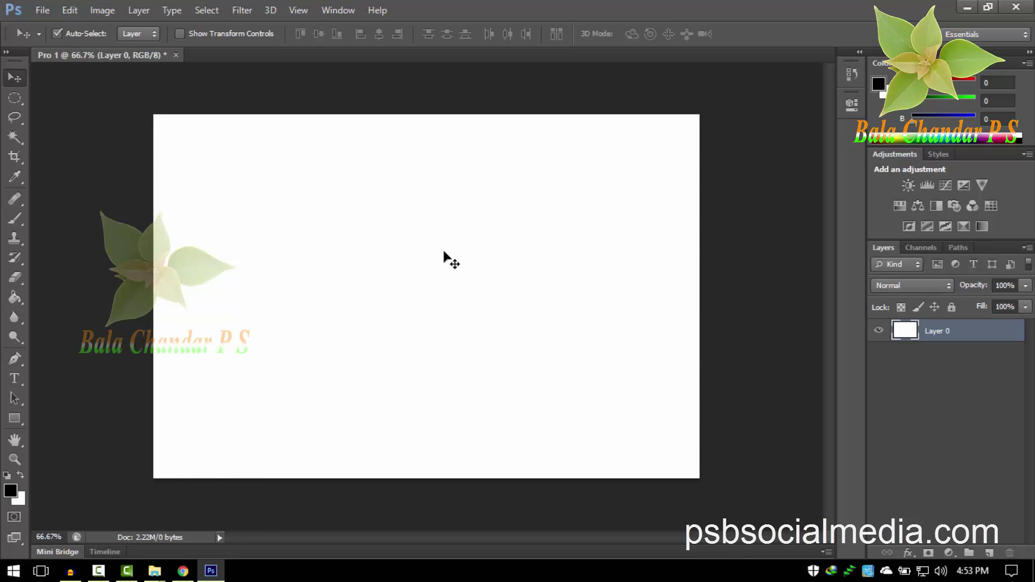
drag(369, 243, 433, 290)
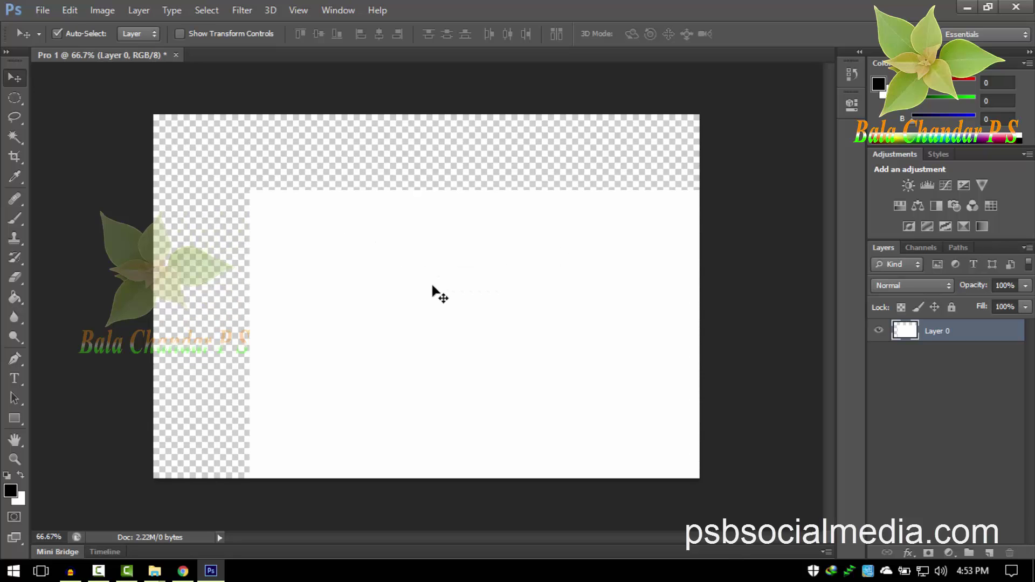
- Undo back to the state with the locked Background layer
key(ctrl+z)
key(alt+l)
key(f)
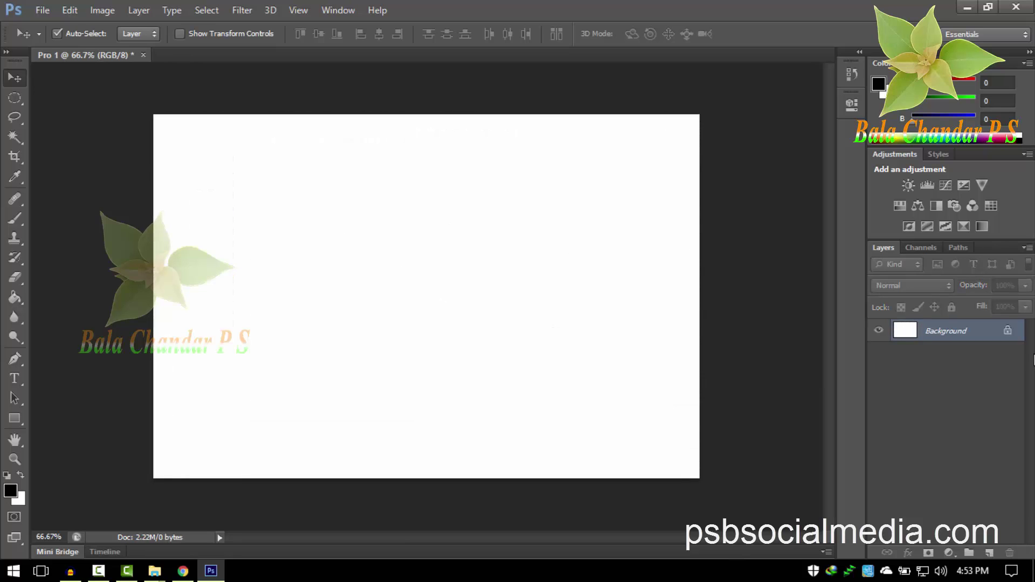
- Attempt moving the locked Background, dismiss the error, and convert it to Layer 0 again
drag(308, 236, 547, 411)
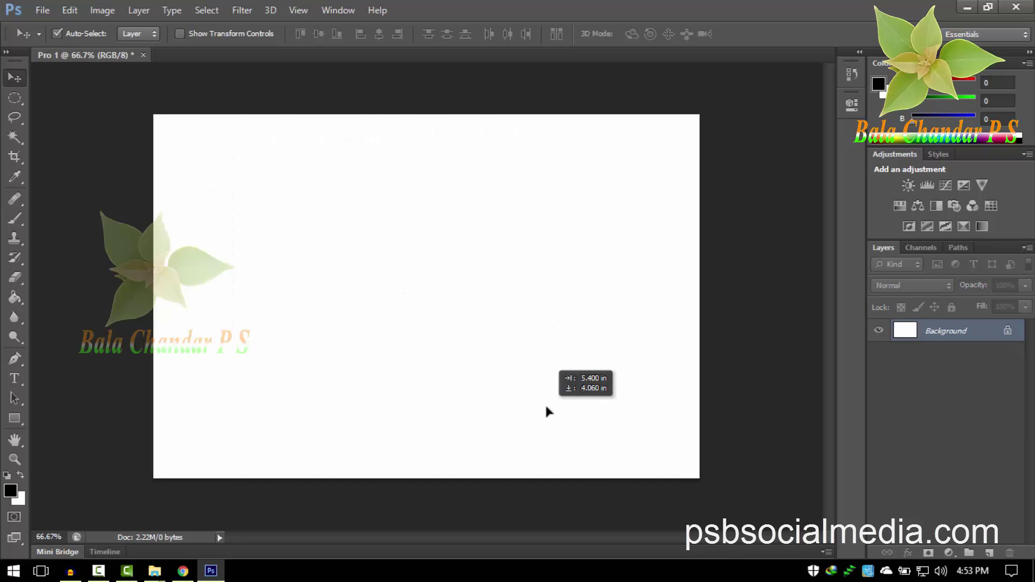
click(545, 398)
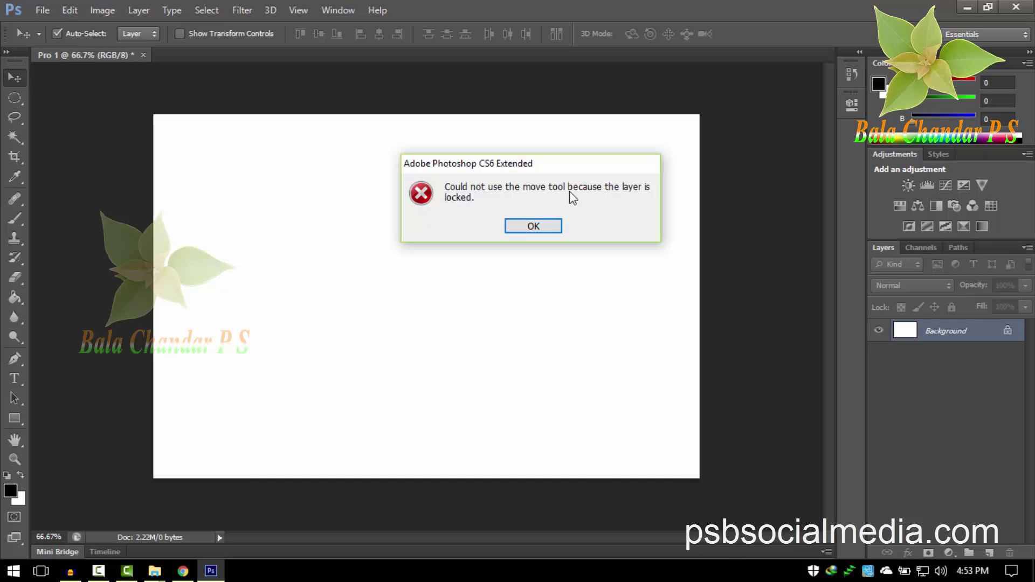
click(536, 225)
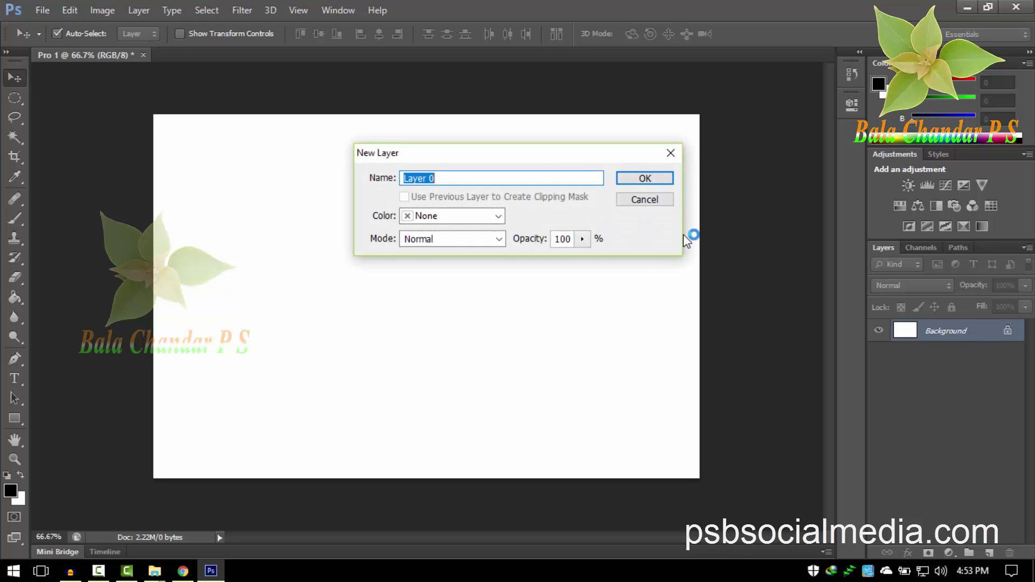
click(659, 182)
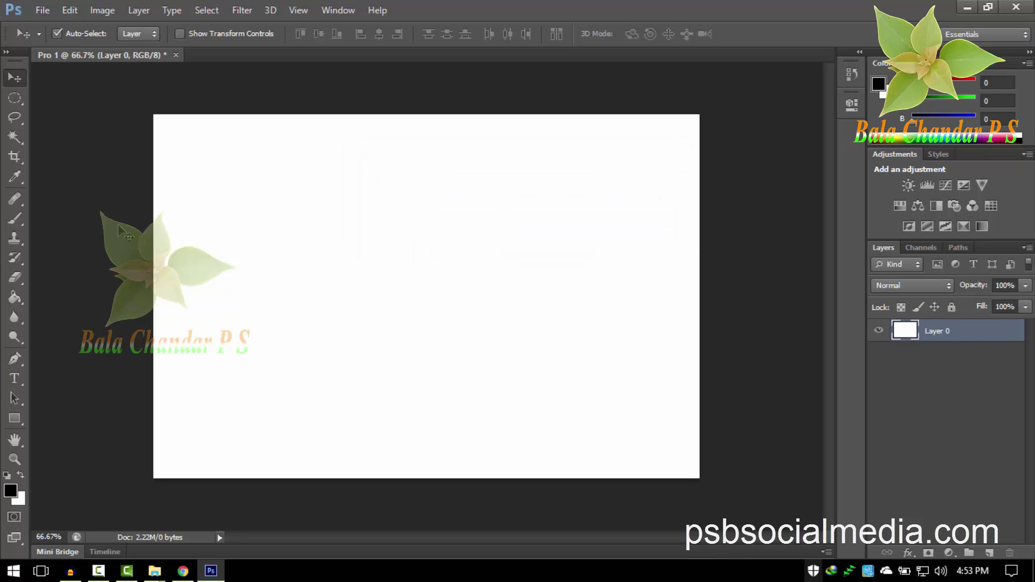
- Make two trial moves of Layer 0, undoing each so it fills the canvas again
click(15, 80)
mouse_move(236, 194)
mouse_down()
mouse_move(270, 221)
mouse_move(263, 201)
mouse_up()
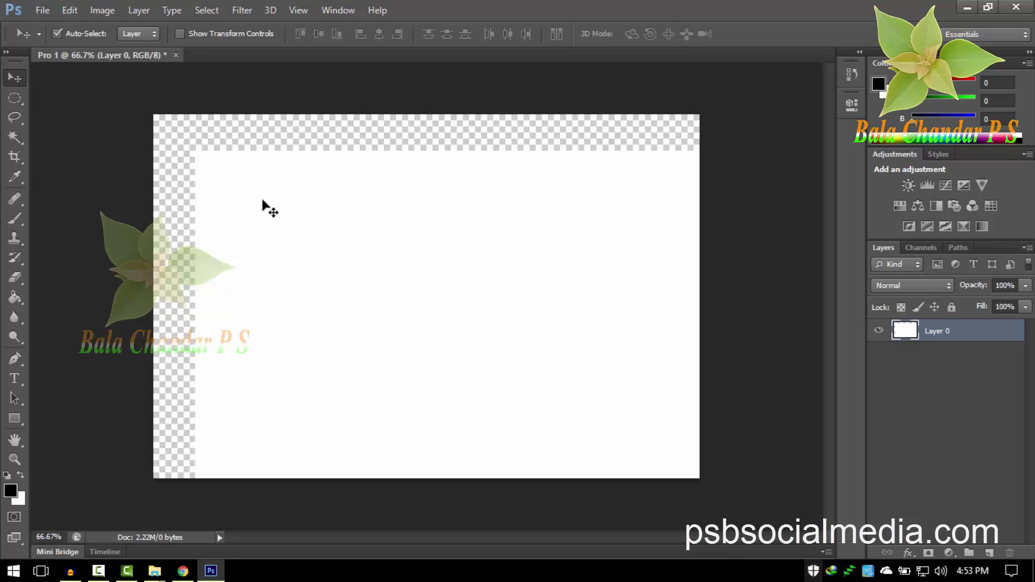
key(ctrl+z)
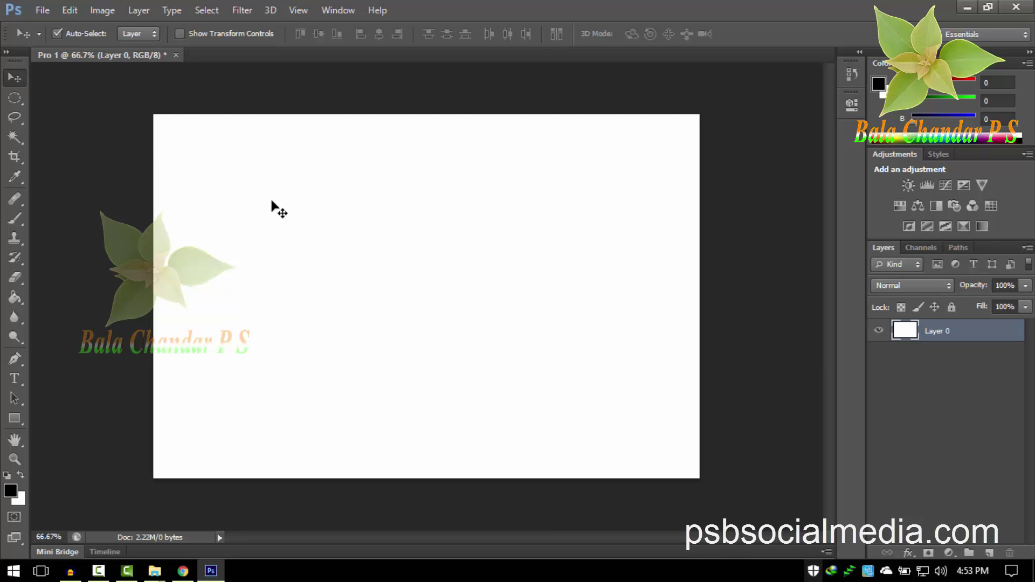
drag(275, 208, 353, 254)
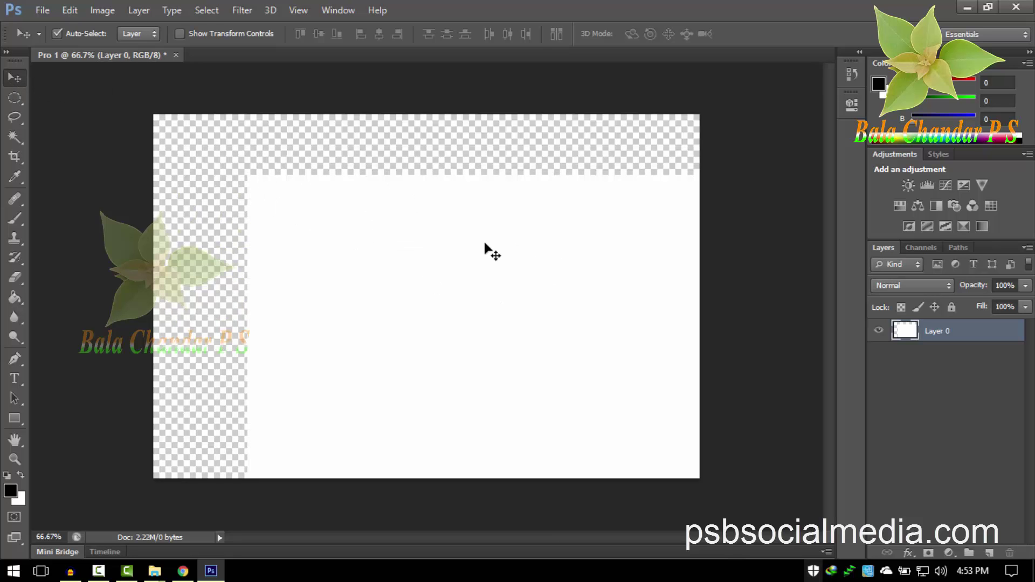
drag(485, 249, 386, 185)
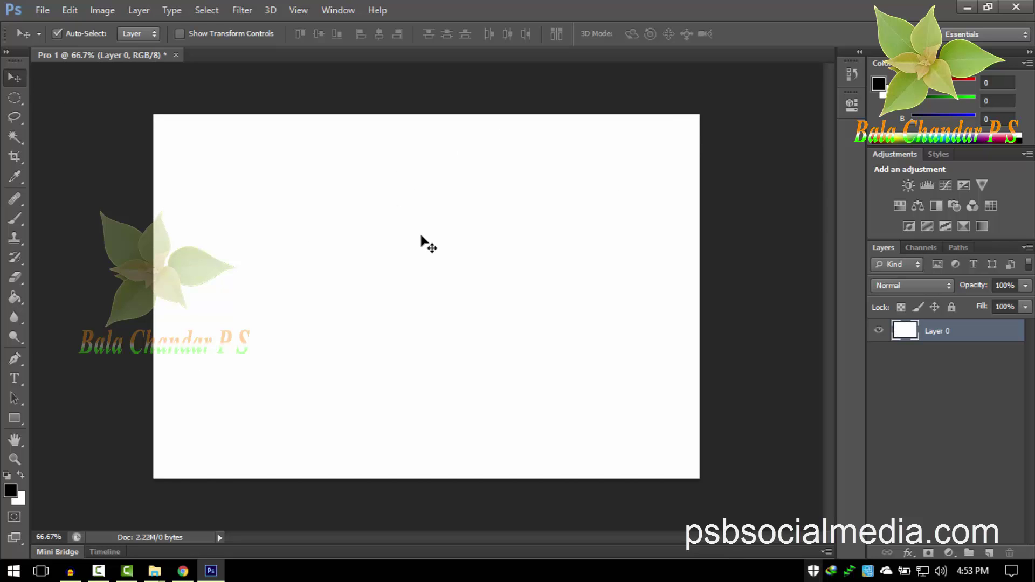
drag(423, 240, 382, 231)
key(ctrl+z)
- Choose the Rectangular Marquee Tool and select a roughly 7.07 × 4.22 in central rectangle
click(14, 98)
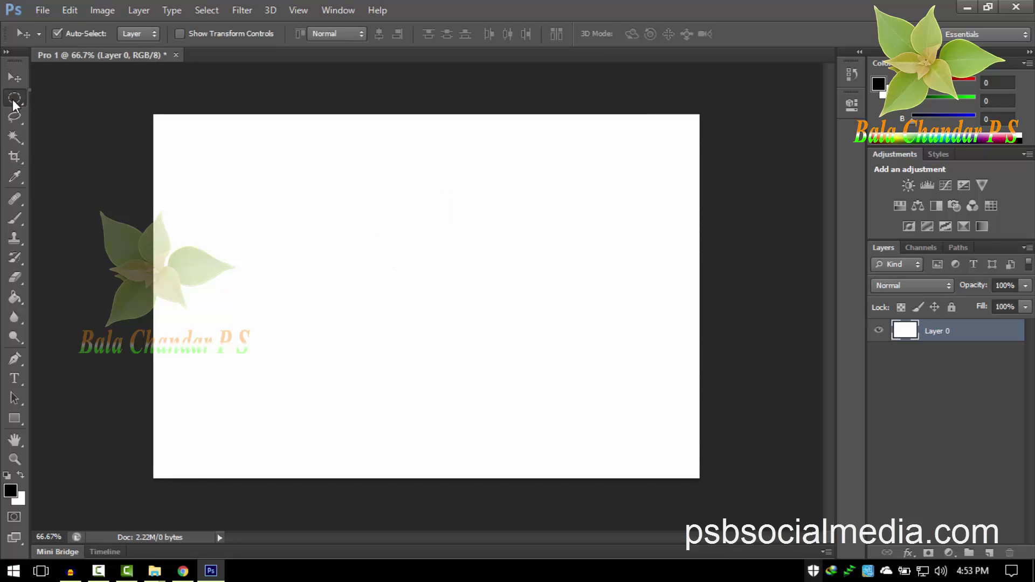
click(65, 96)
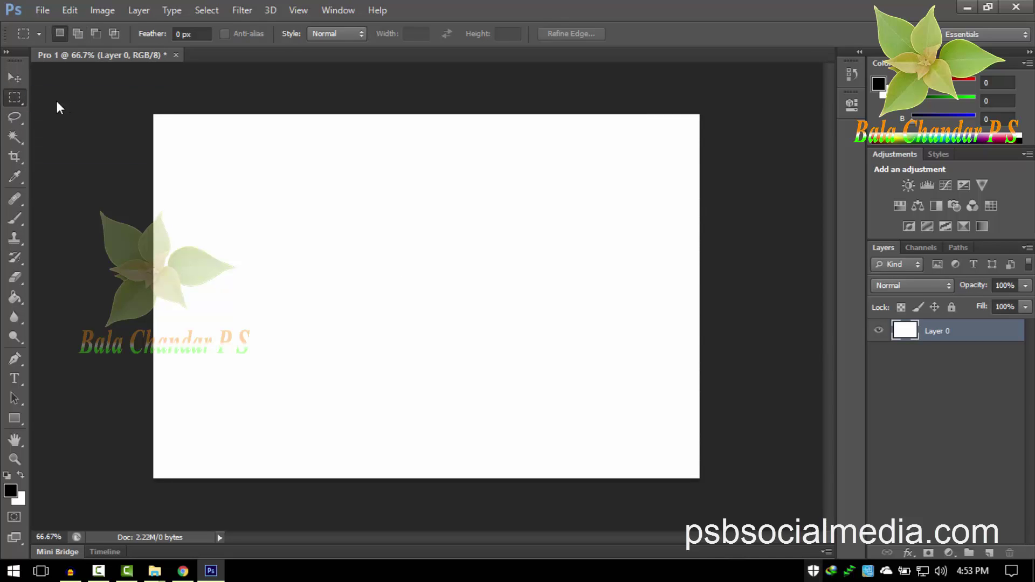
right_click(14, 99)
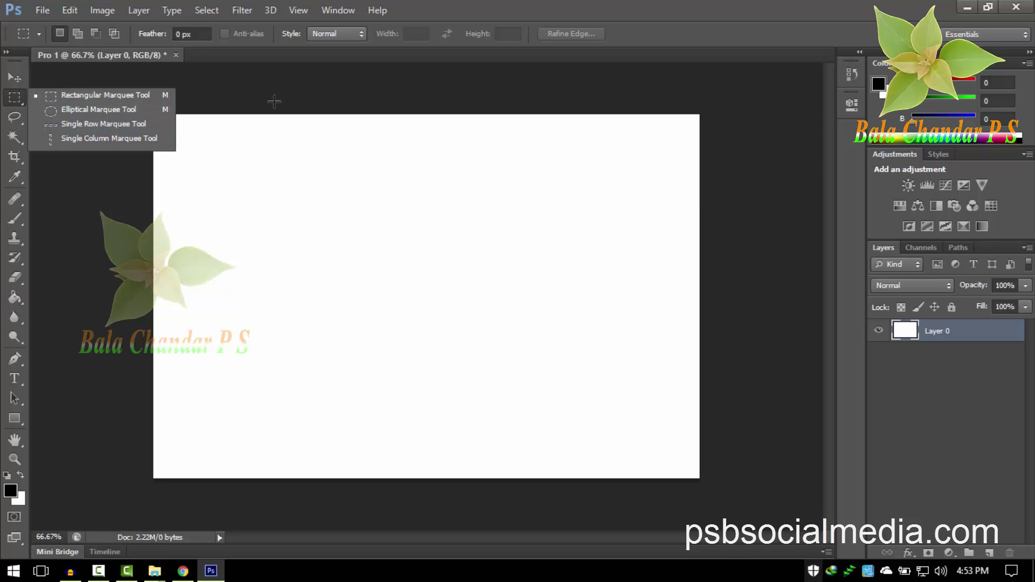
click(18, 98)
right_click(16, 102)
click(81, 96)
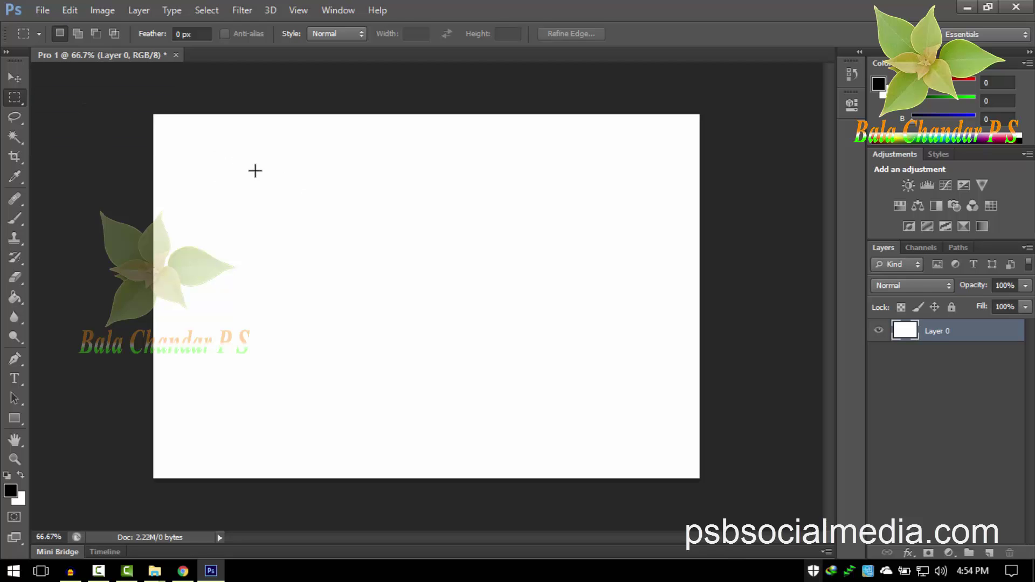
drag(235, 167, 594, 381)
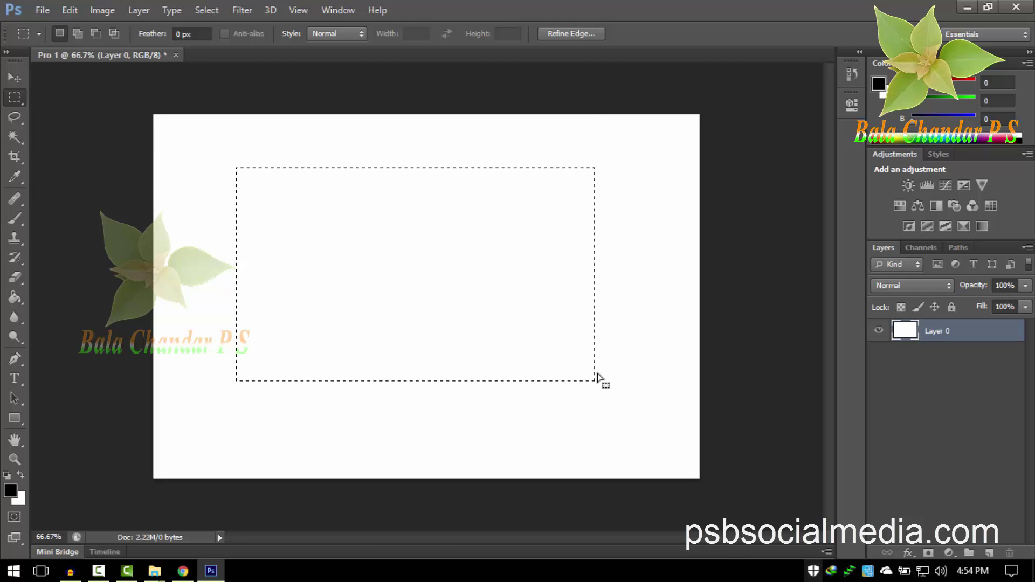
- Delete and restore the selected area, then set the foreground colour to red (R 255)
key(Delete)
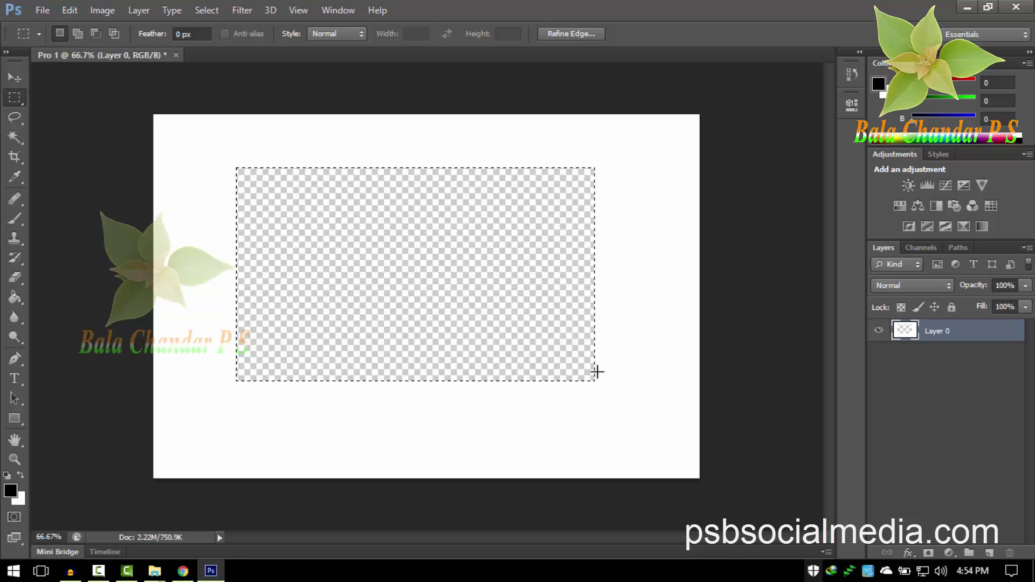
key(ctrl+z)
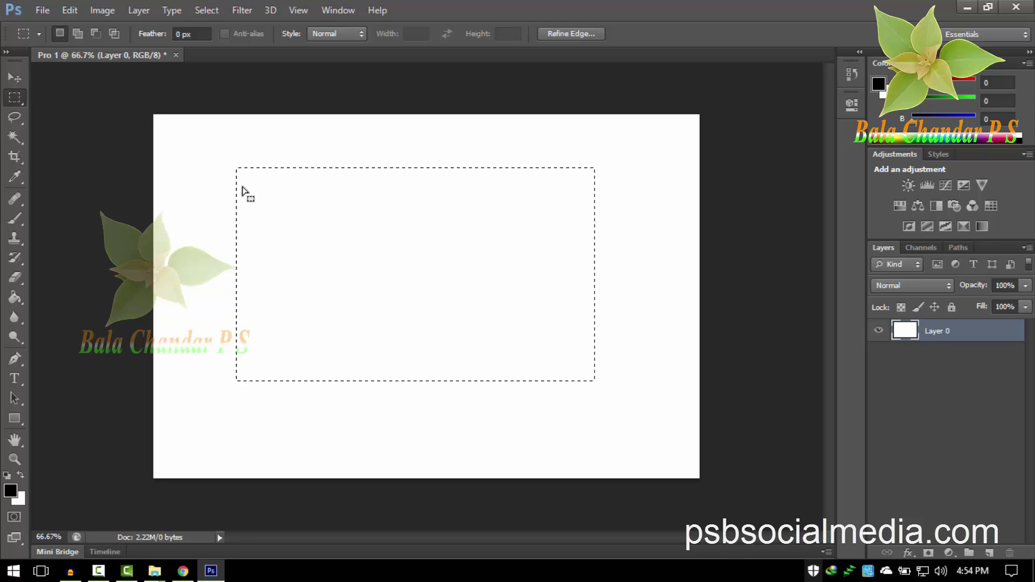
click(10, 491)
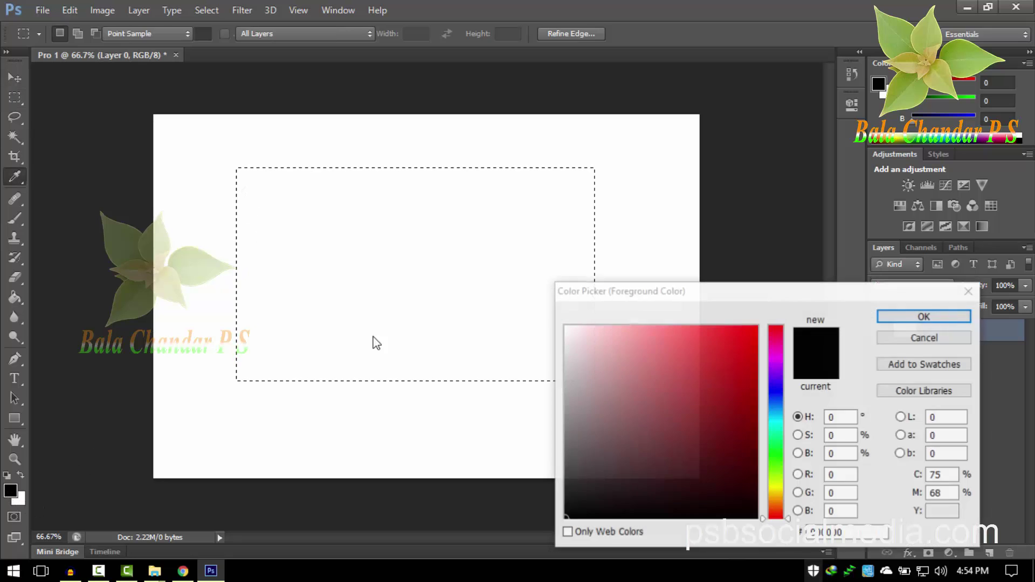
text(255)
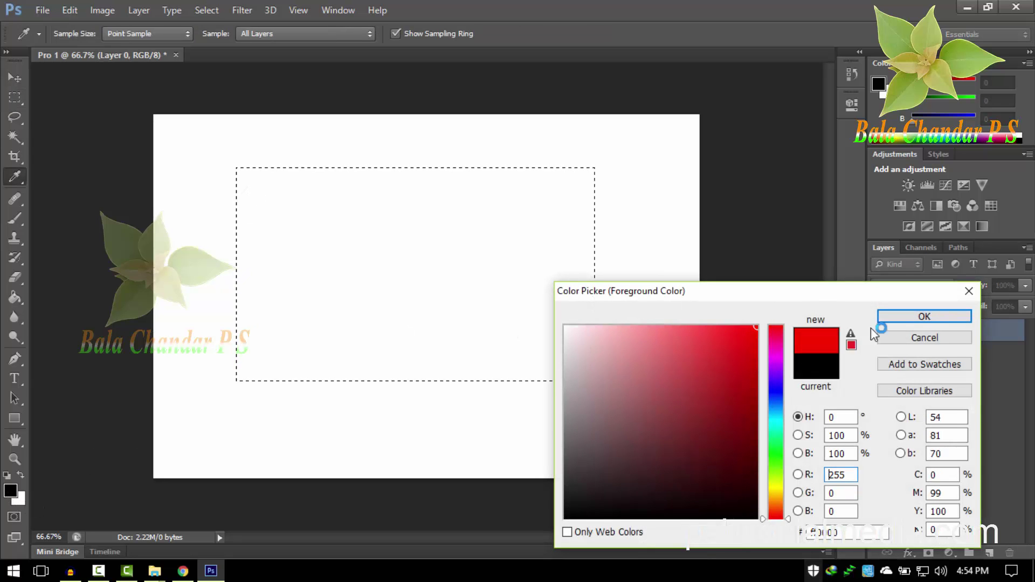
click(922, 317)
click(989, 552)
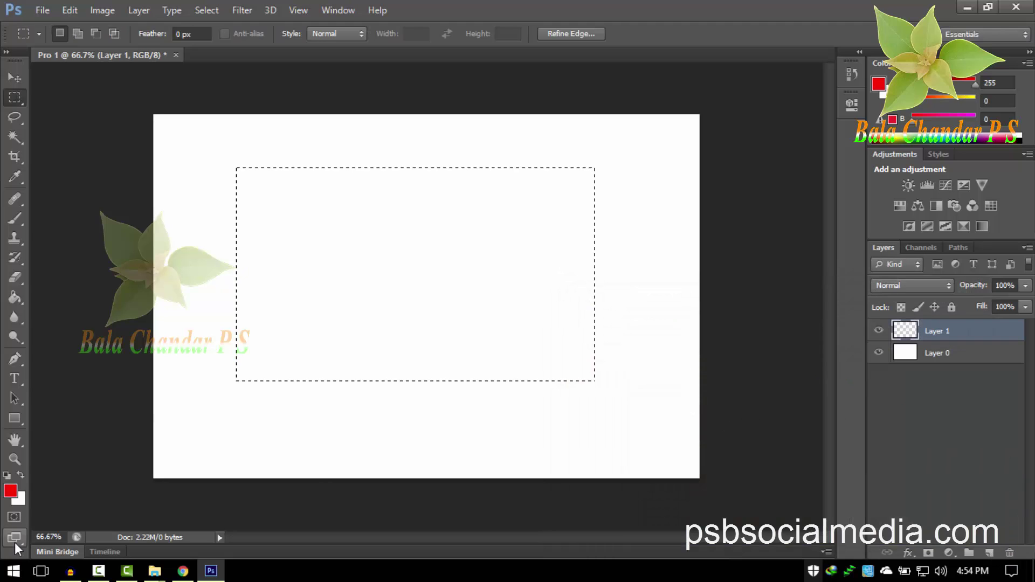
- Fill the rectangular selection with red using the Paint Bucket tool
click(15, 298)
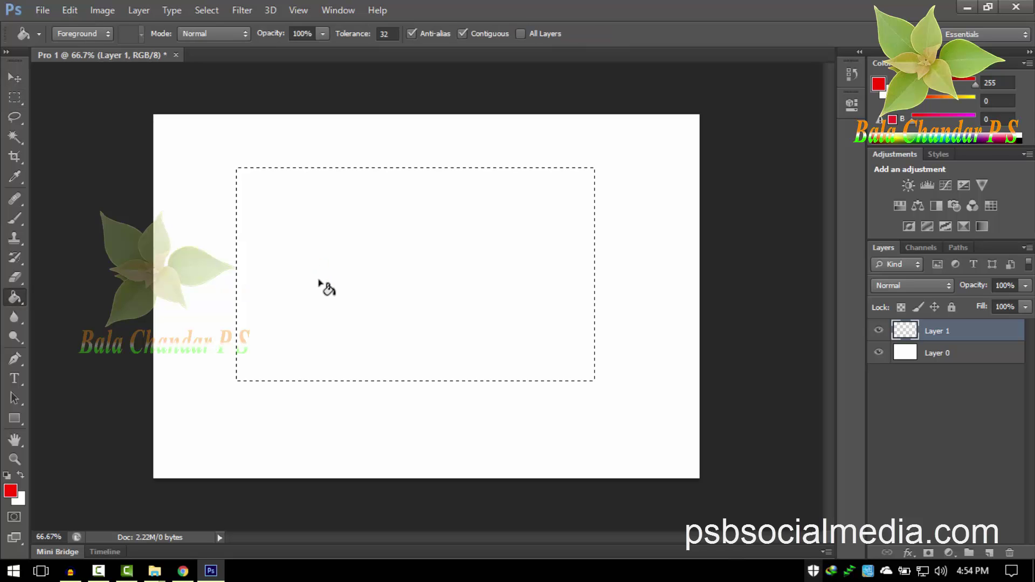
click(389, 259)
key(v)
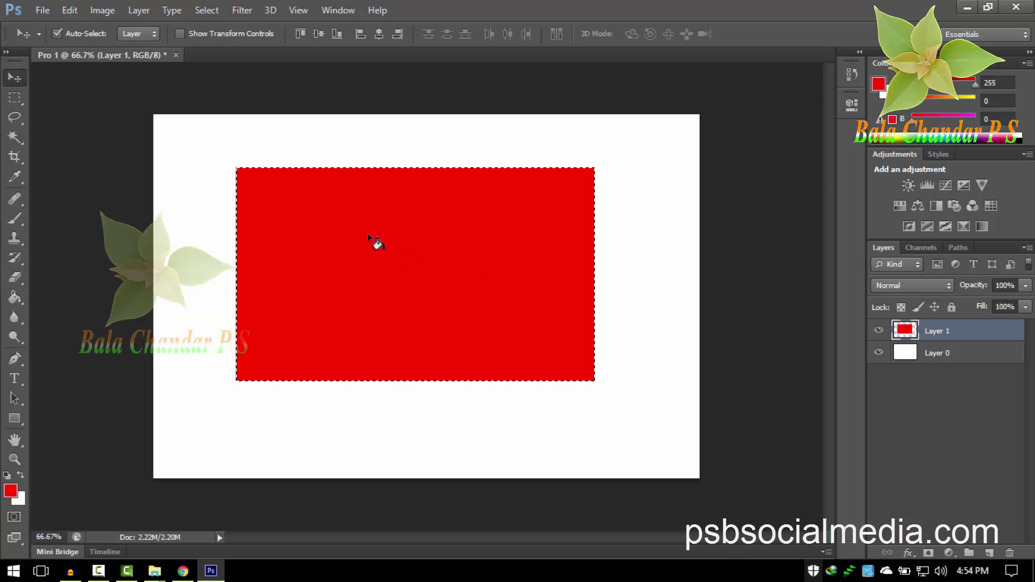
- Undo the red fill, remove the empty Layer 1, and clear the selection
click(15, 97)
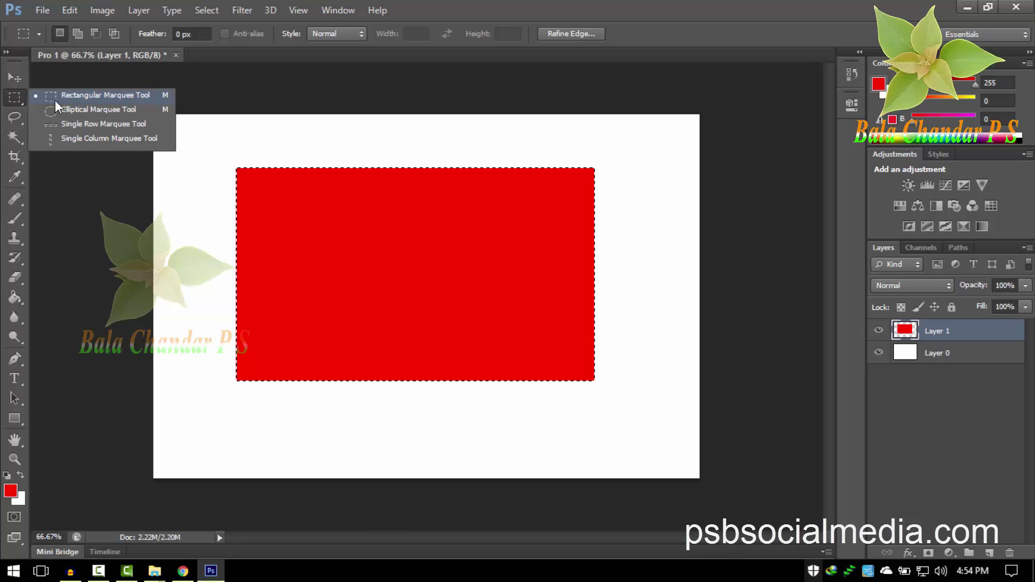
click(55, 99)
key(ctrl+z)
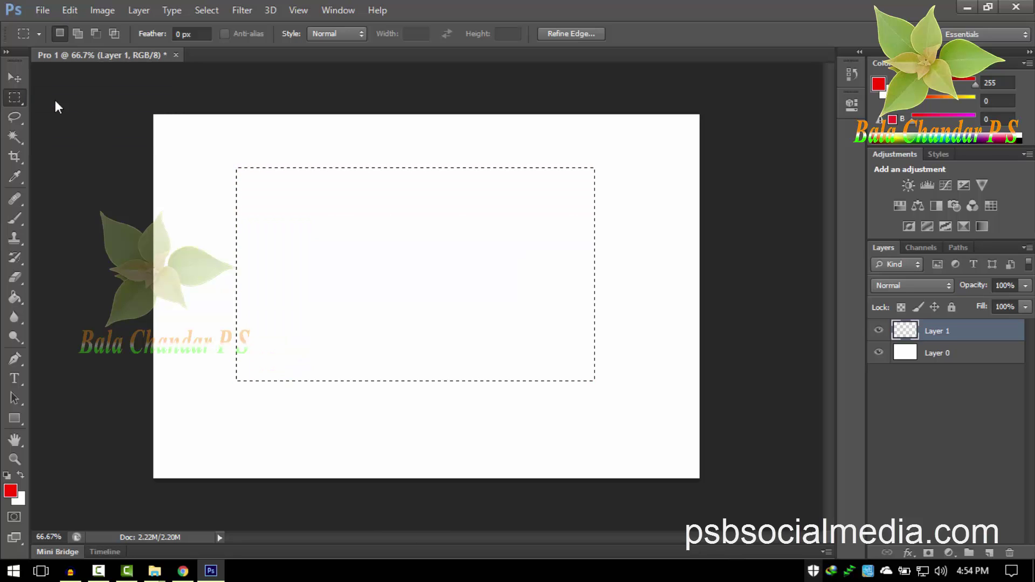
key(ctrl+alt+z)
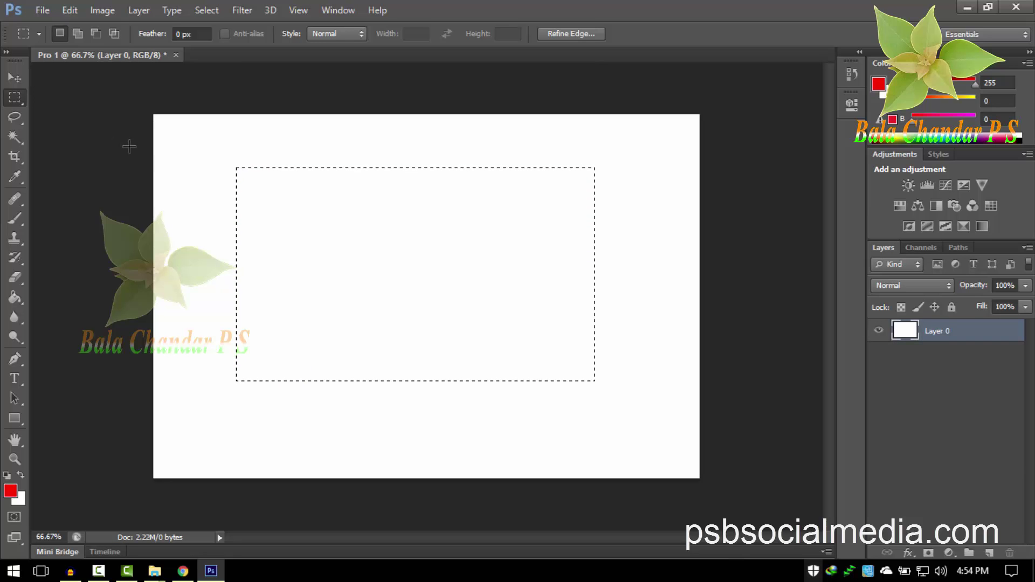
click(280, 198)
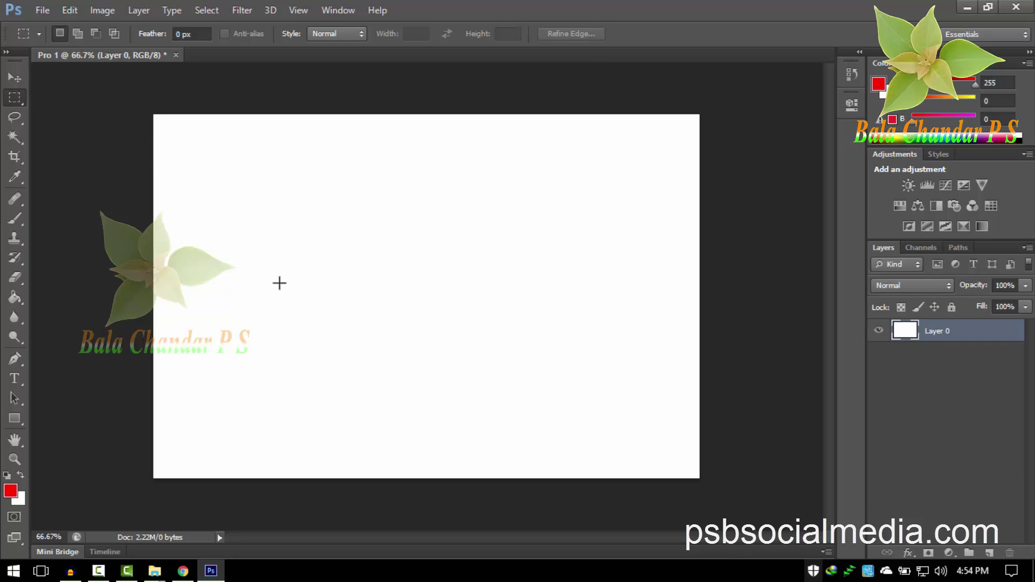
- Draw a large rectangular marquee selection across the canvas
right_click(15, 97)
click(85, 104)
drag(190, 157, 670, 433)
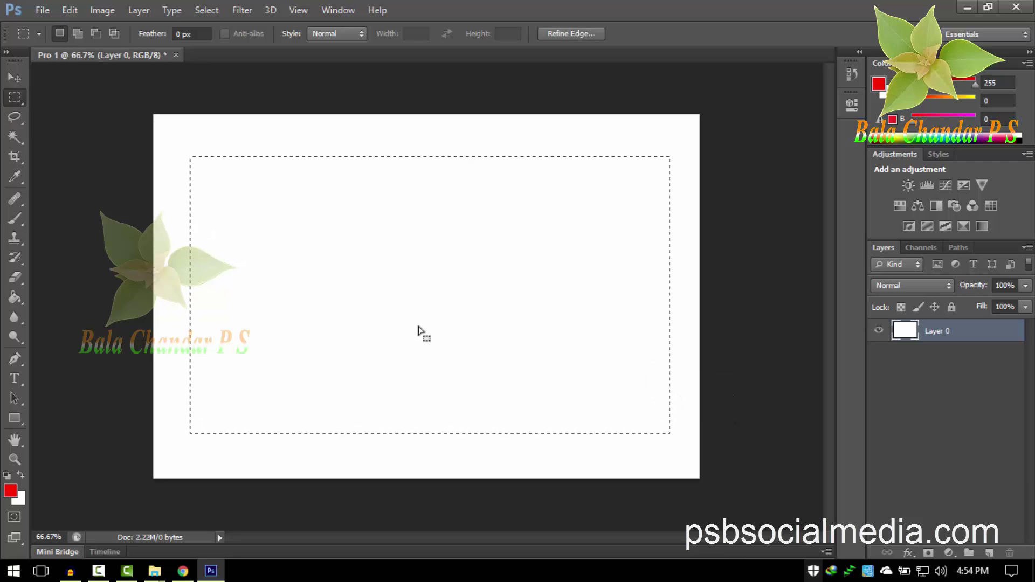
- Draw and clear several near-full-canvas rectangular marquee selections
click(180, 176)
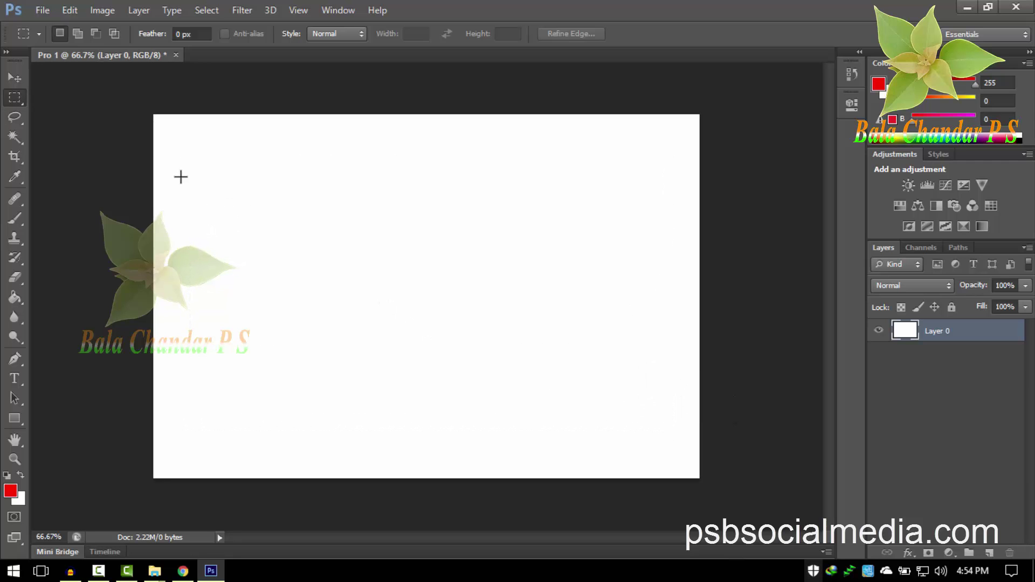
mouse_move(185, 149)
mouse_down()
mouse_move(456, 343)
mouse_move(596, 372)
mouse_move(557, 339)
mouse_move(548, 370)
mouse_move(456, 346)
mouse_move(626, 410)
mouse_move(675, 439)
mouse_move(660, 412)
mouse_up()
mouse_move(680, 448)
mouse_down()
mouse_move(688, 471)
mouse_move(688, 458)
mouse_up()
click(280, 254)
right_click(11, 101)
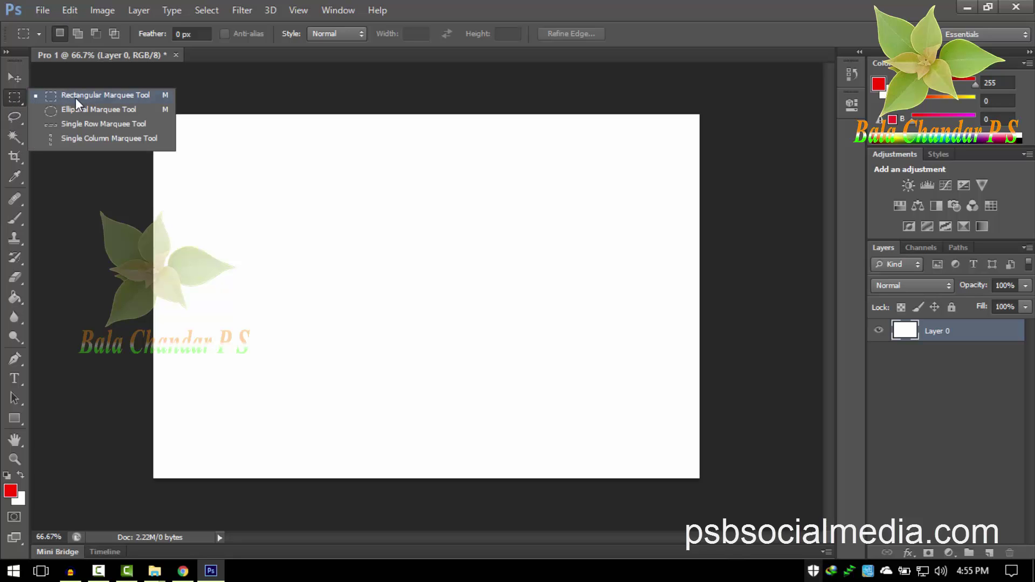
click(12, 80)
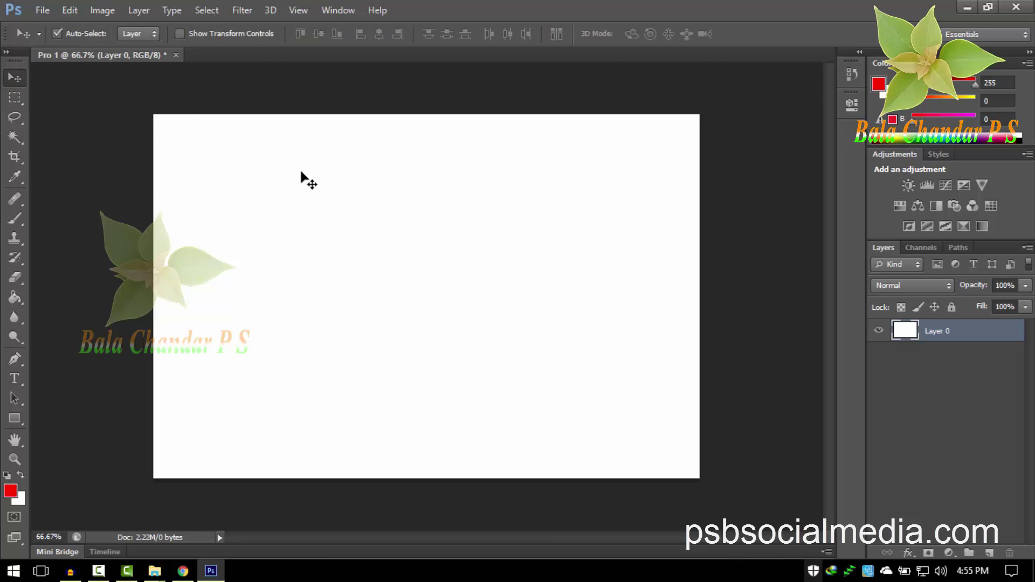
key(m)
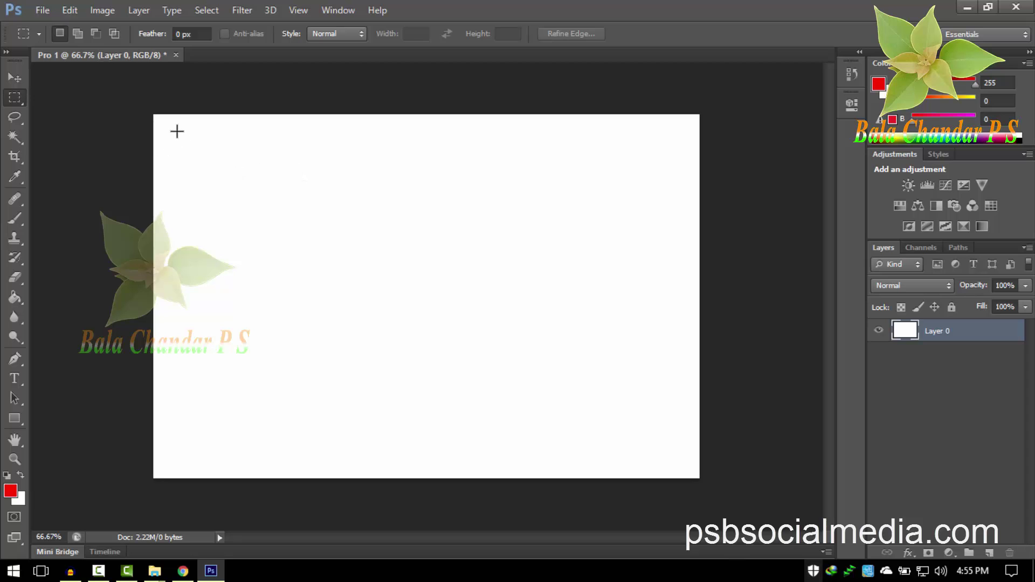
drag(173, 113, 659, 496)
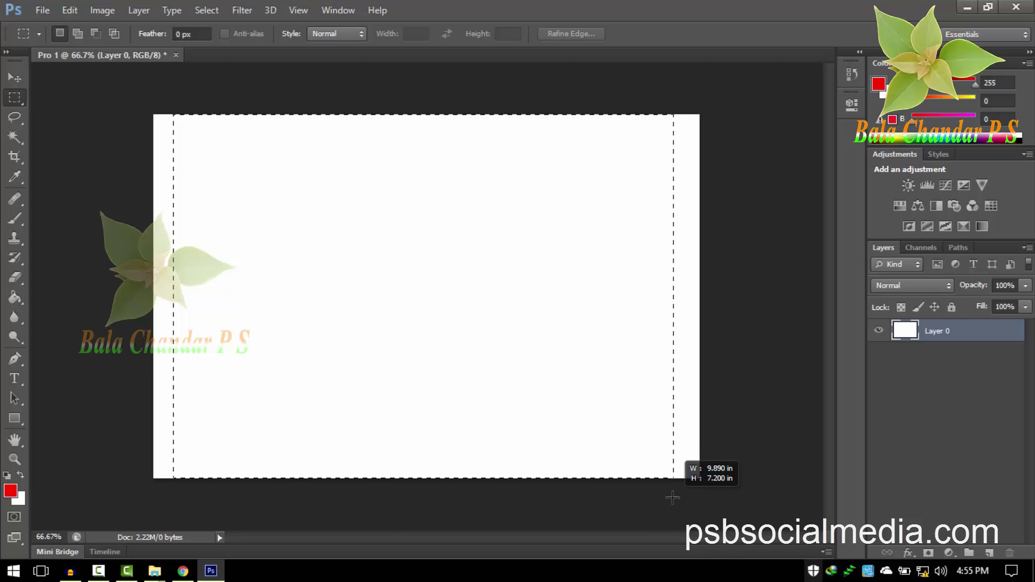
drag(659, 495, 674, 495)
click(212, 236)
- Dismiss the download error message and choose the Elliptical Marquee Tool
right_click(8, 101)
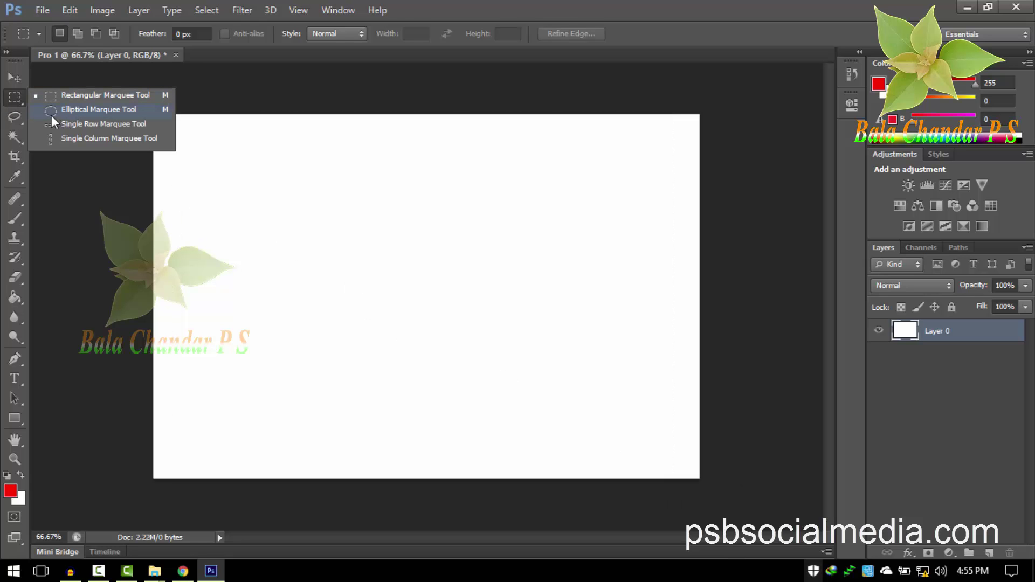
click(68, 97)
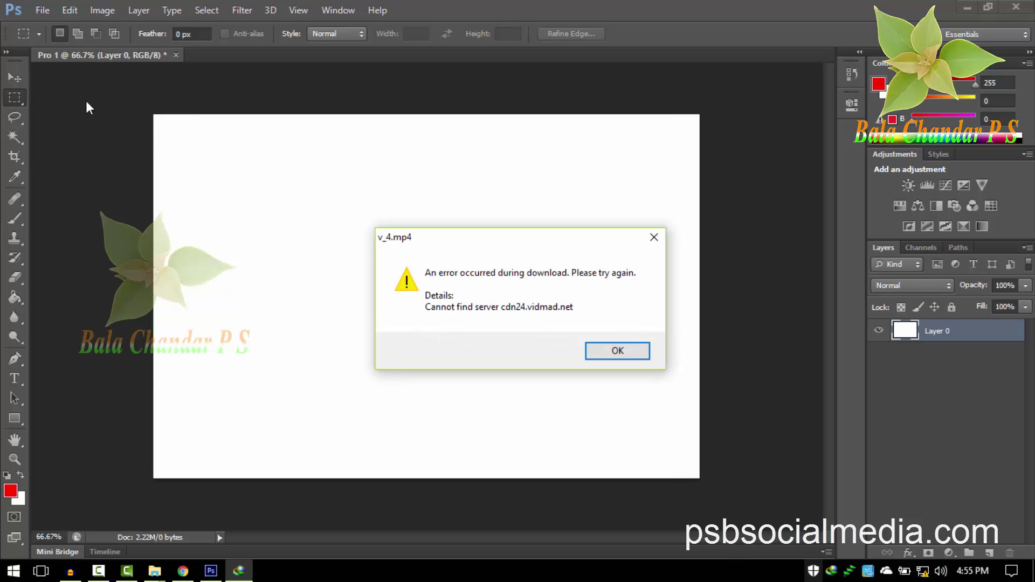
click(593, 352)
right_click(16, 99)
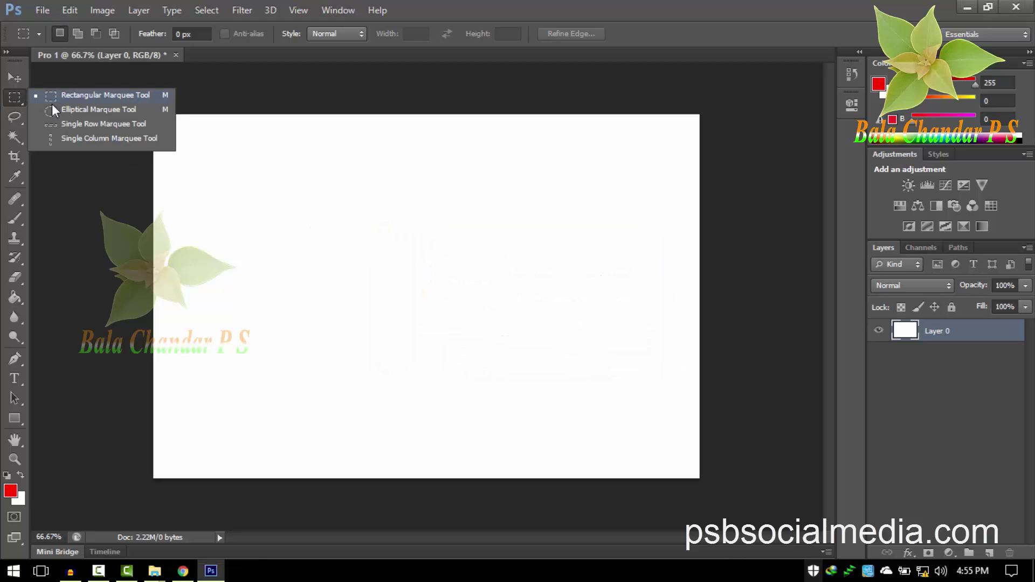
click(72, 111)
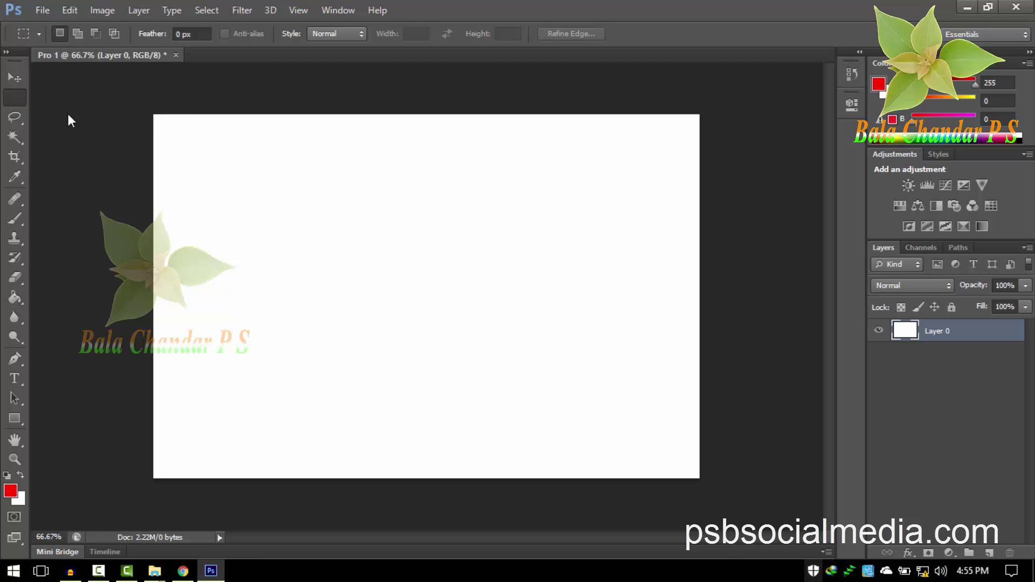
- Draw a circular selection near the top-left, reselecting it after clearing it
mouse_move(252, 176)
mouse_down()
mouse_move(450, 373)
mouse_move(439, 374)
mouse_up()
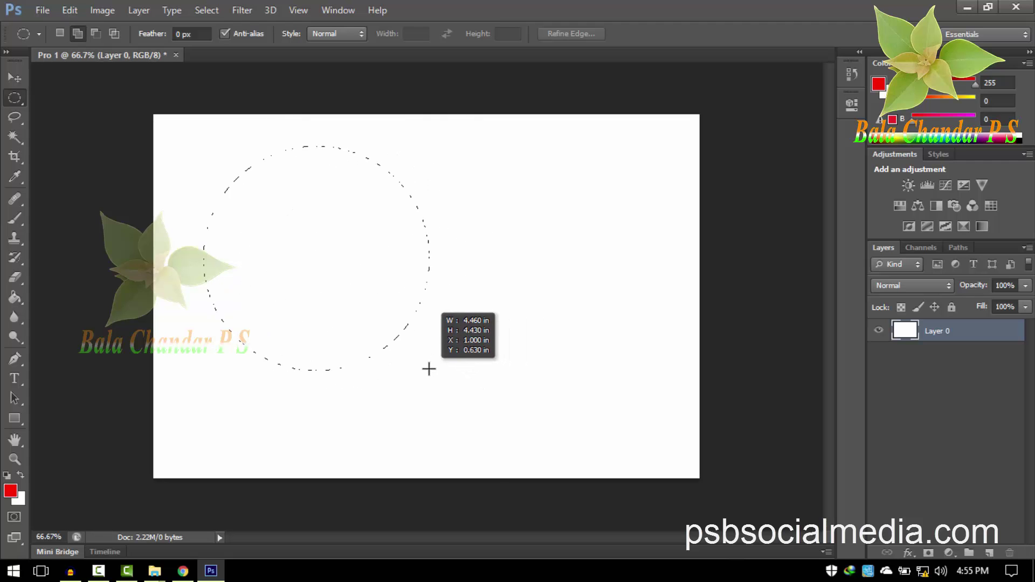
mouse_move(439, 375)
mouse_down()
mouse_move(542, 427)
mouse_move(441, 362)
mouse_move(468, 388)
mouse_move(421, 338)
mouse_move(321, 275)
mouse_move(288, 268)
mouse_move(370, 310)
mouse_move(358, 289)
mouse_up()
click(361, 289)
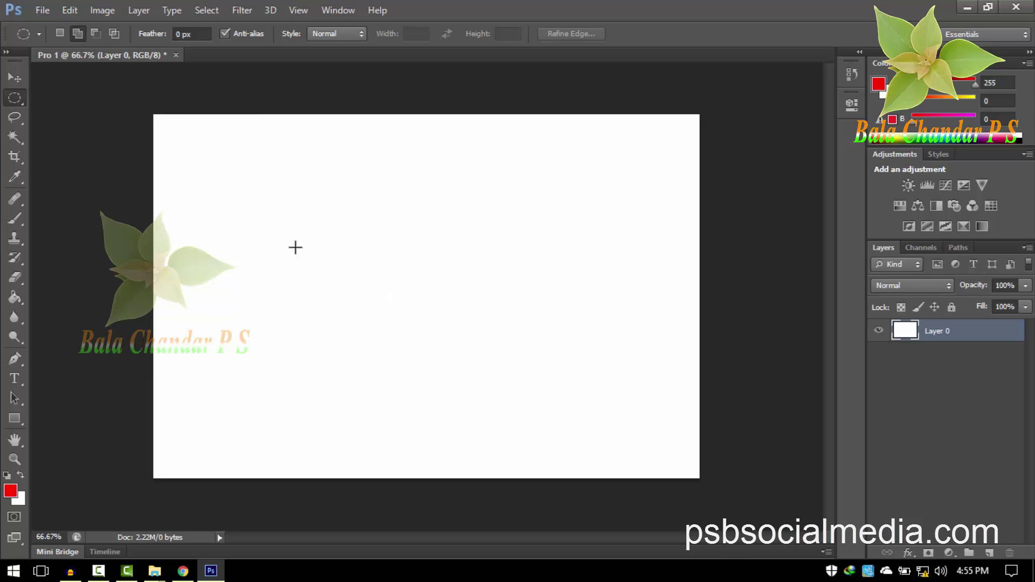
key(ctrl+shift+d)
drag(210, 145, 284, 208)
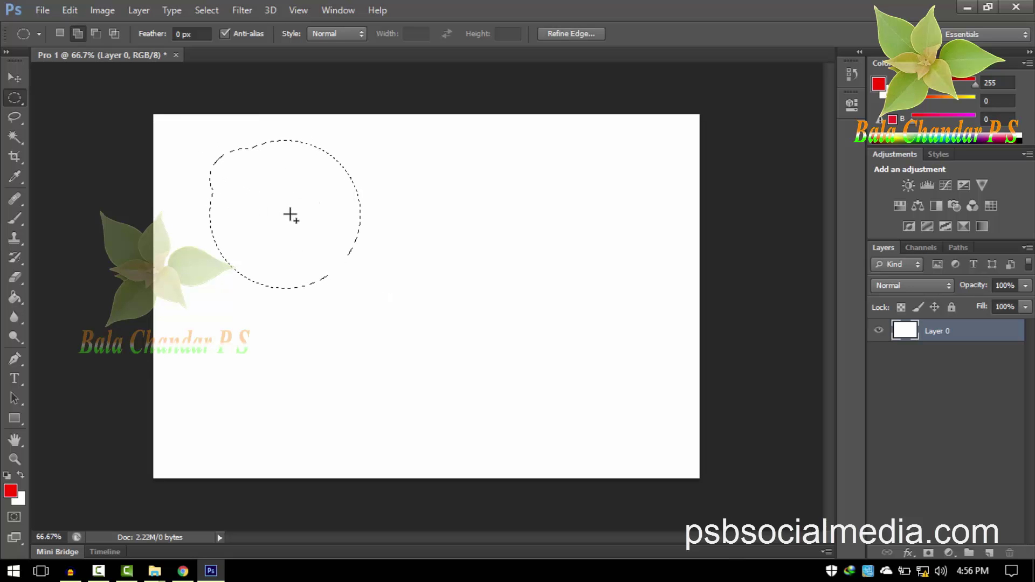
key(ctrl+z)
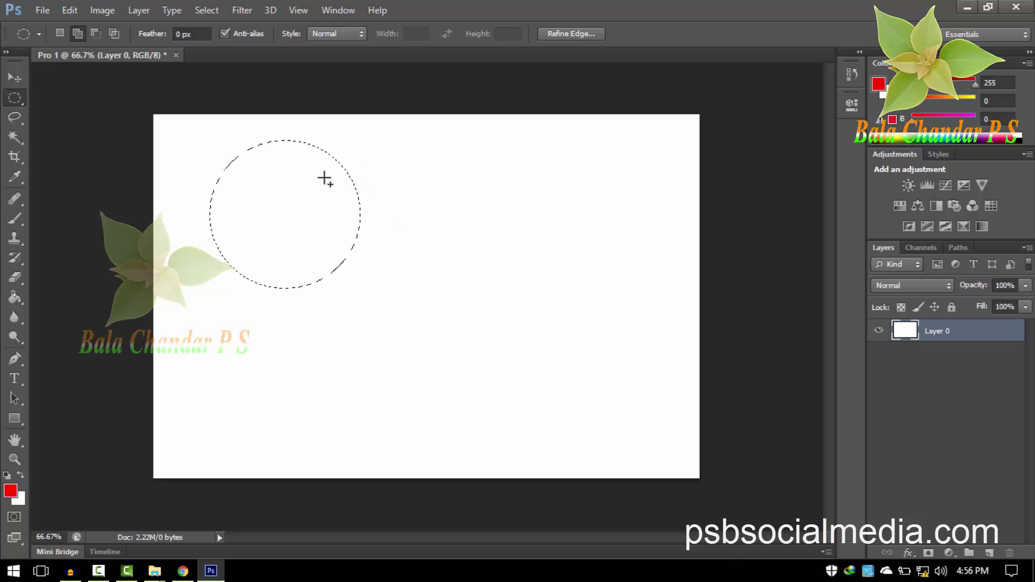
- Add extra circles to the selection, undoing the last one, with Elliptical Marquee still active
drag(314, 141, 442, 280)
key(ctrl+z)
drag(334, 146, 462, 295)
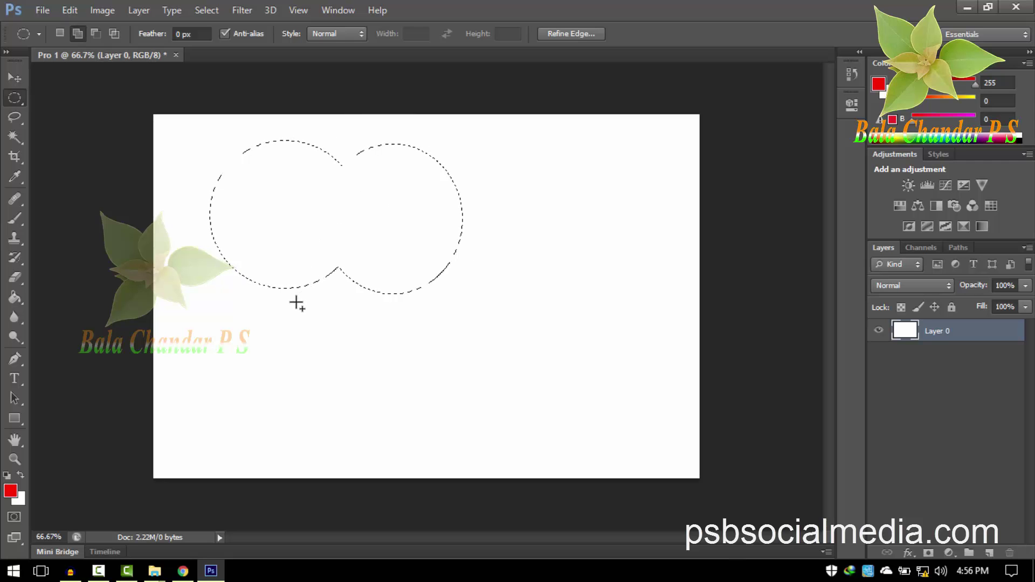
drag(270, 245, 393, 371)
key(ctrl+z)
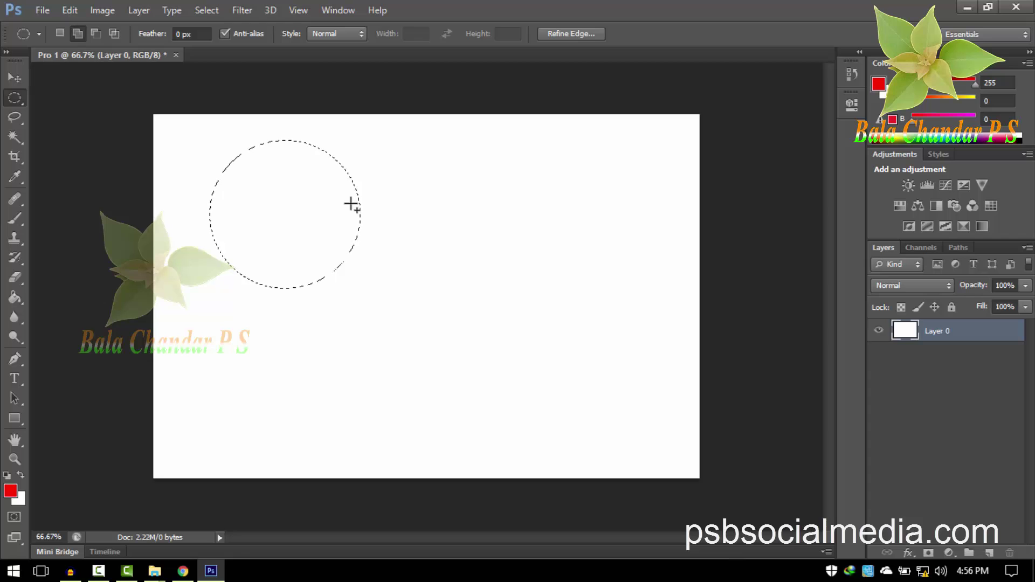
right_click(16, 98)
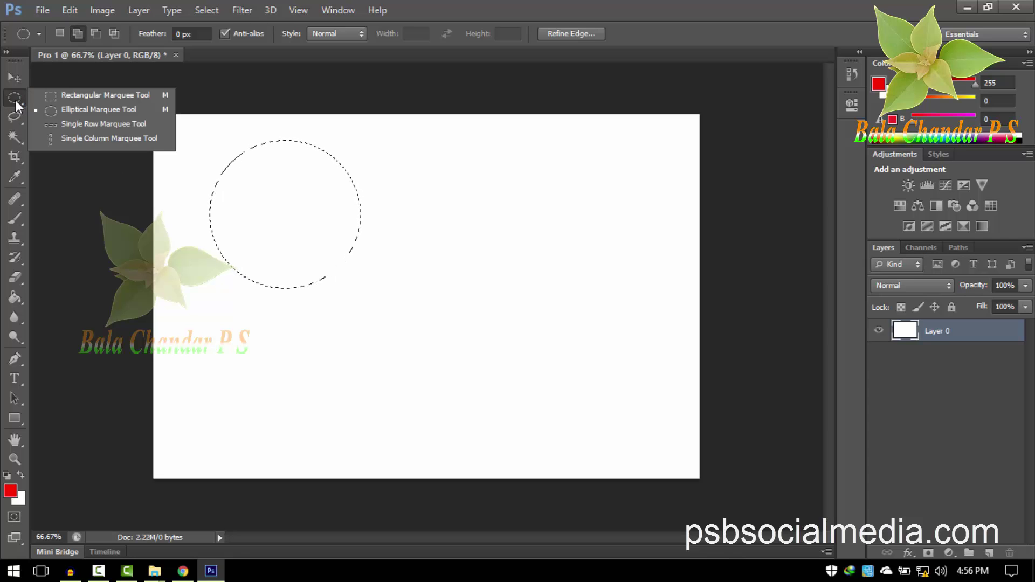
click(54, 105)
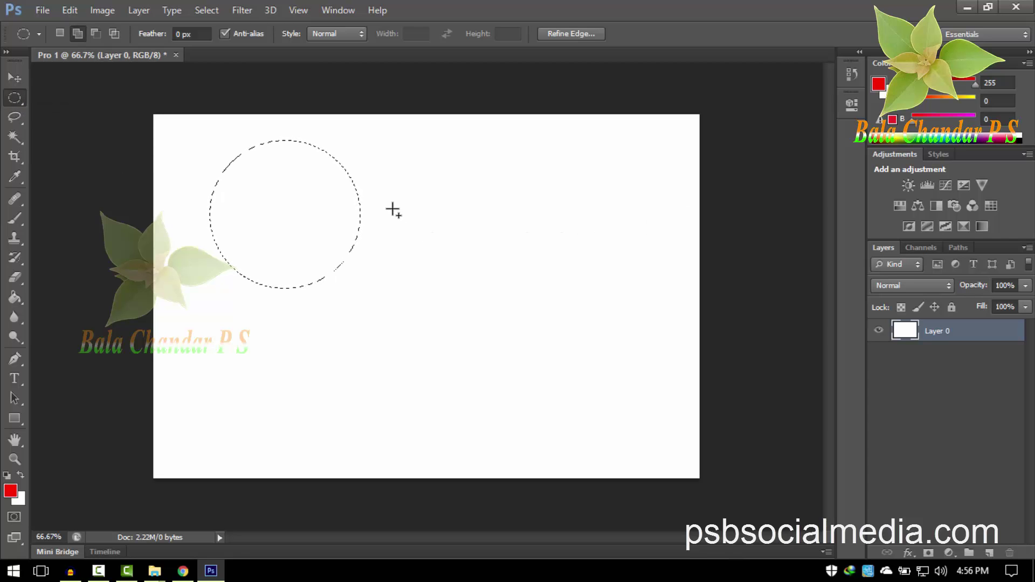
key(alt)
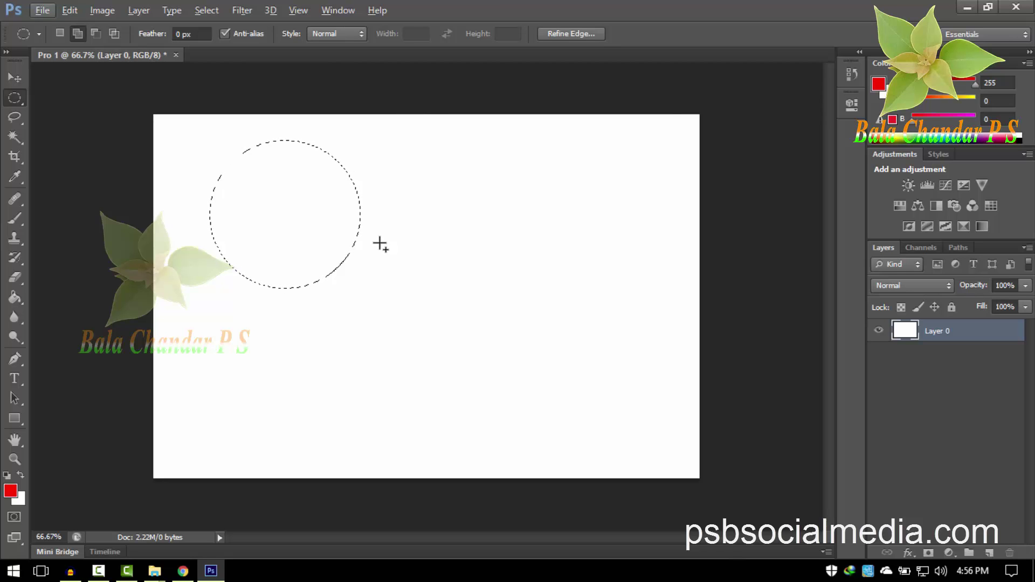
- Erase three overlapping circular areas of the canvas to transparency
key(Delete)
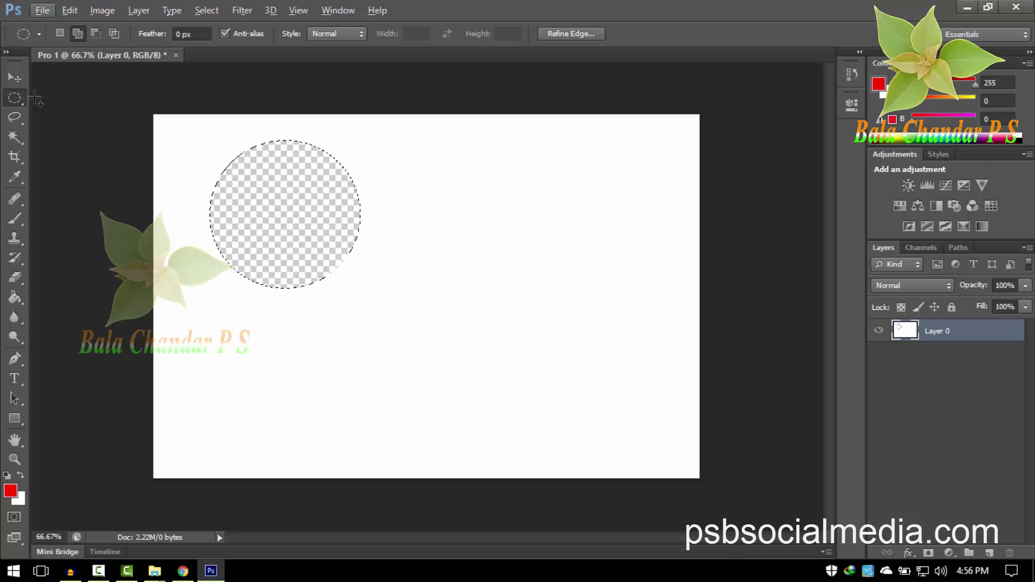
mouse_move(328, 152)
mouse_down()
mouse_move(465, 299)
mouse_move(469, 291)
mouse_up()
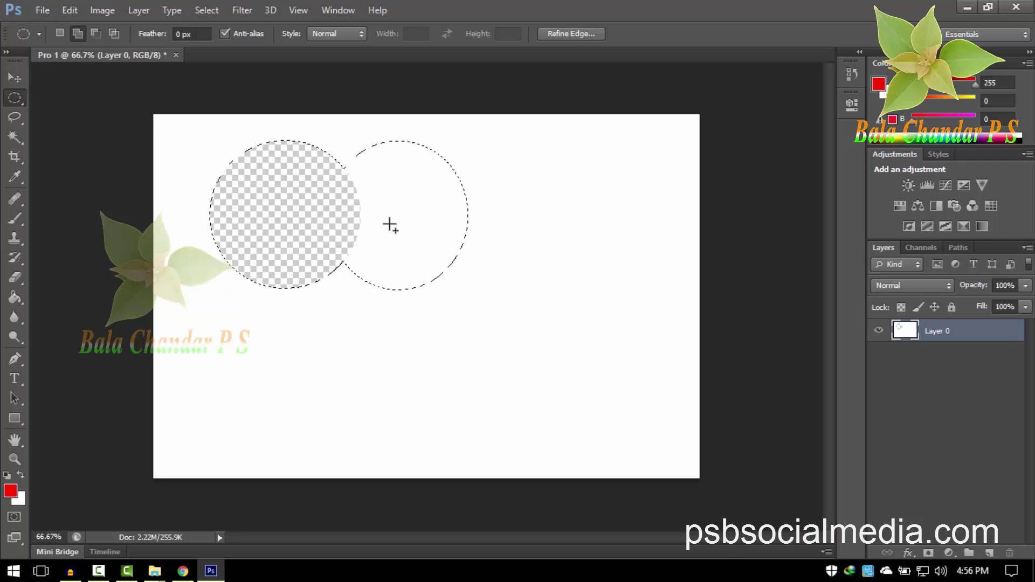
key(Delete)
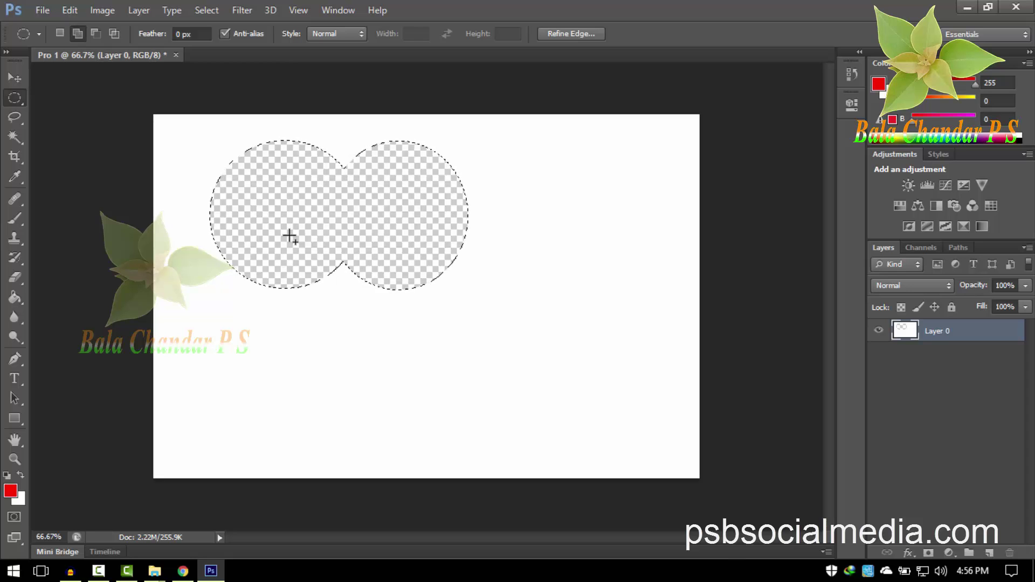
mouse_move(281, 210)
mouse_down()
mouse_move(481, 370)
mouse_move(419, 385)
mouse_up()
key(Delete)
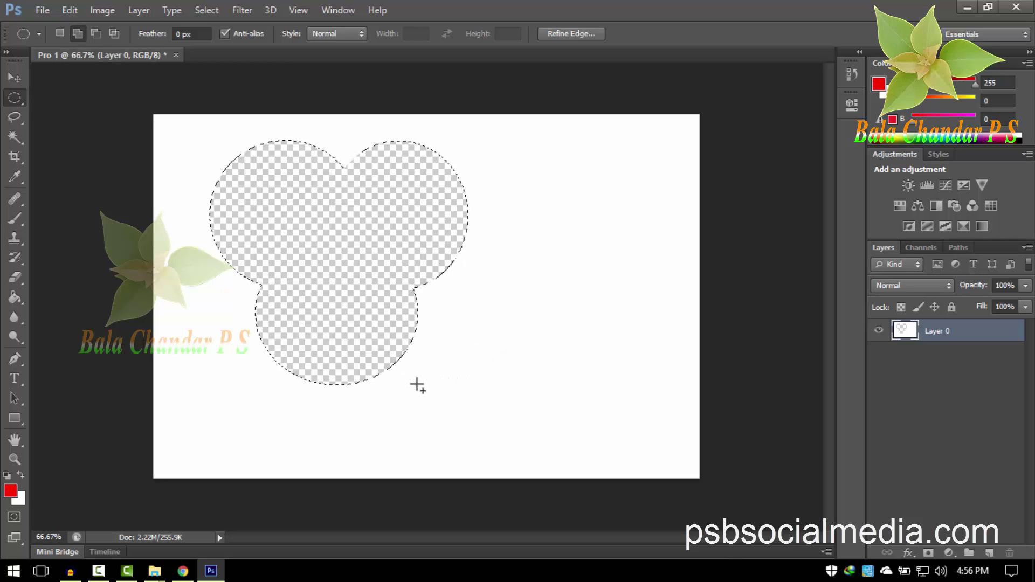
- Step back through the circle deletions and selections until the canvas is white again
click(12, 78)
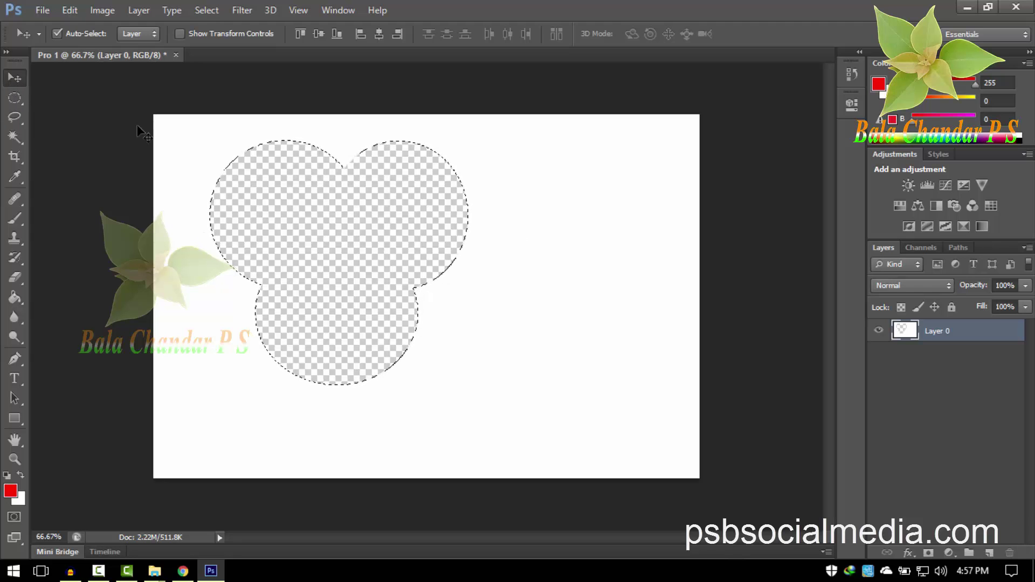
key(ctrl+z)
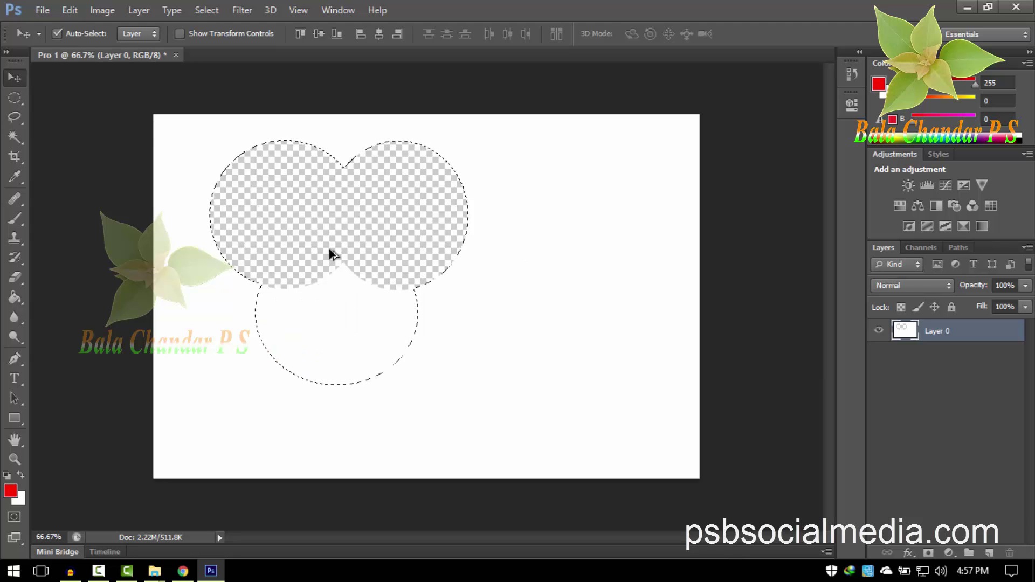
key(ctrl+alt+z)
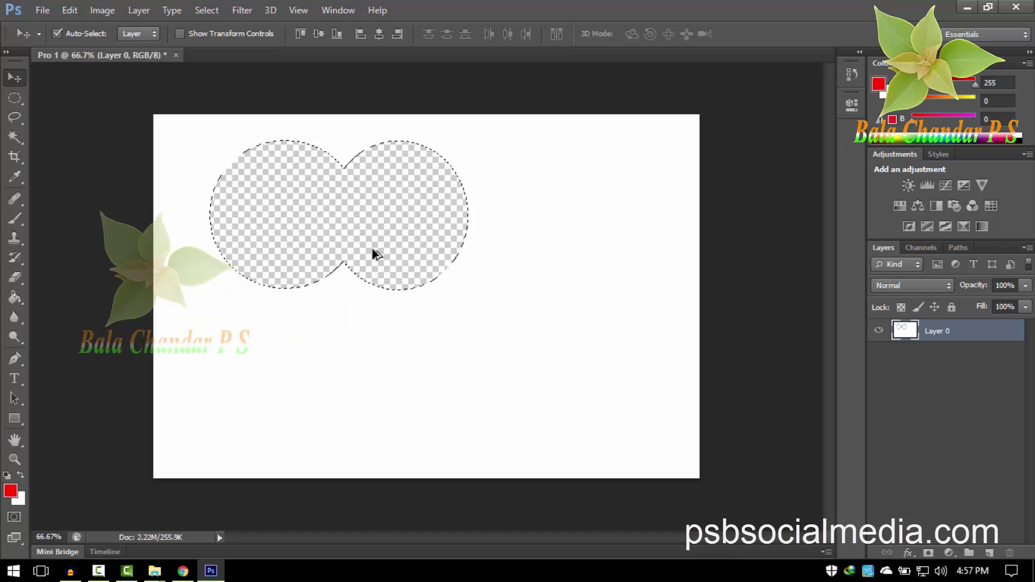
key(ctrl+alt+z)
key(ctrl+alt+z)
key(ctrl+alt+z)
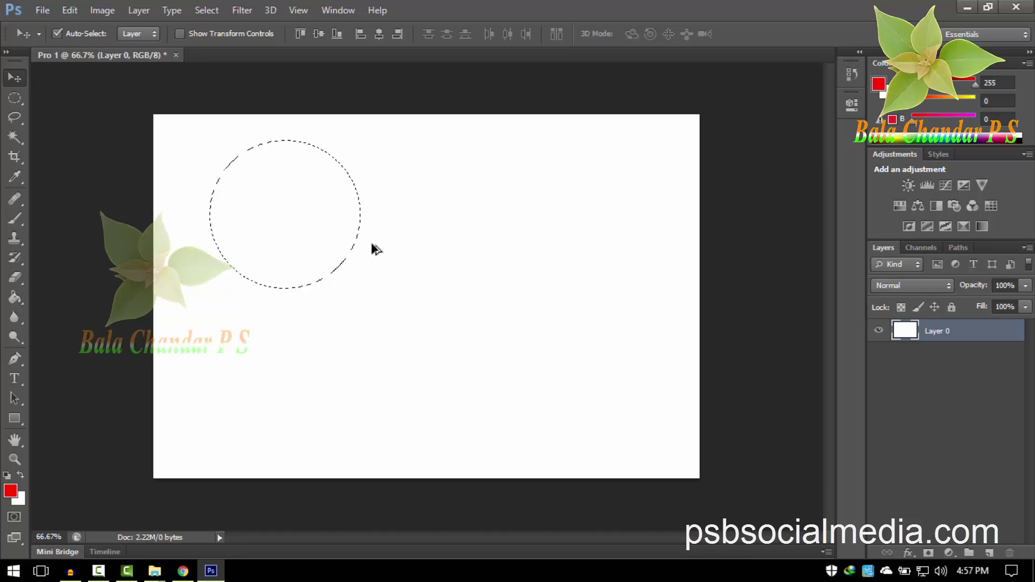
key(ctrl+alt+z)
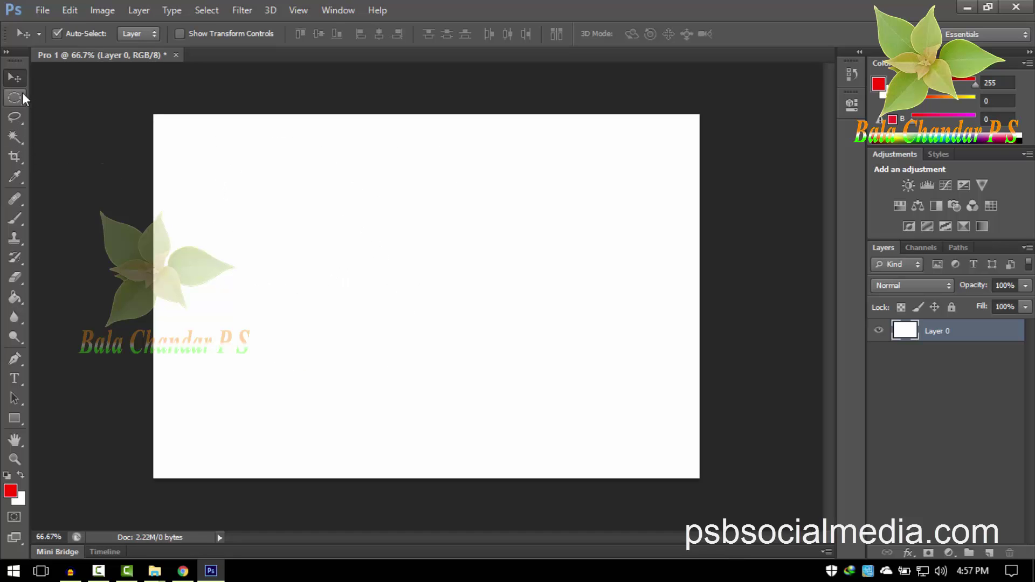
- Draw a circular selection near the top-left of the canvas, then clear it
drag(16, 97, 65, 108)
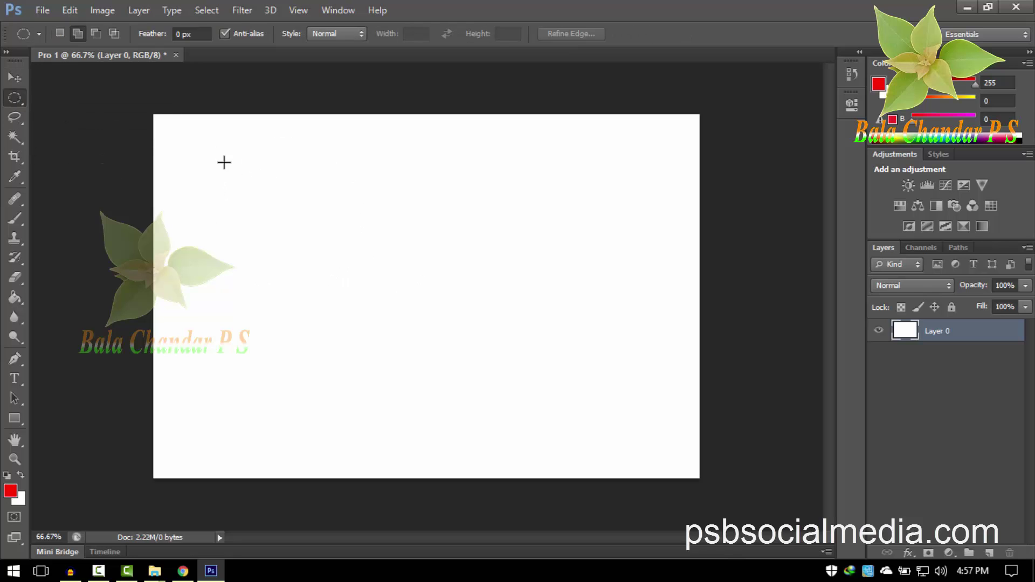
drag(192, 144, 314, 262)
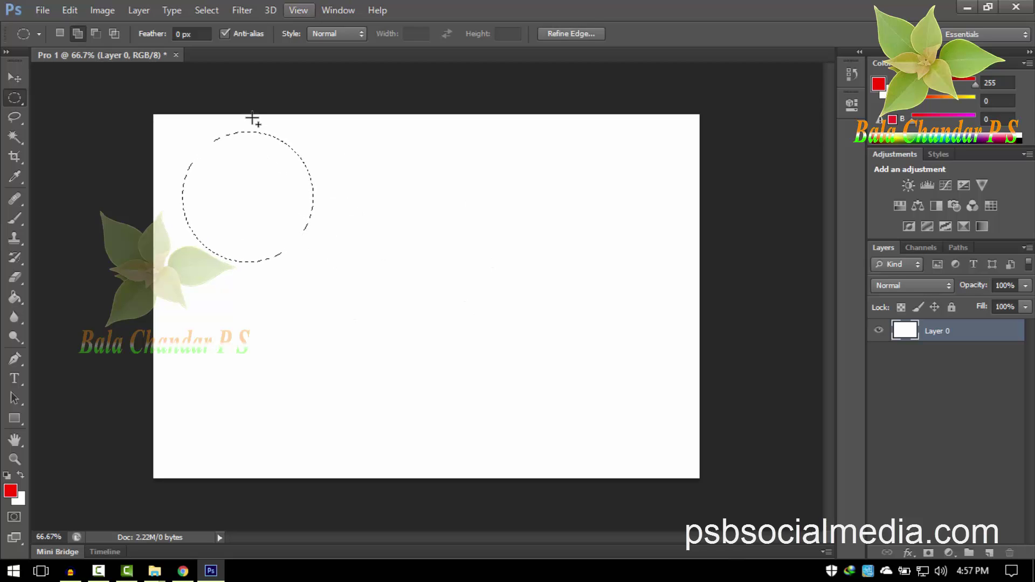
click(256, 194)
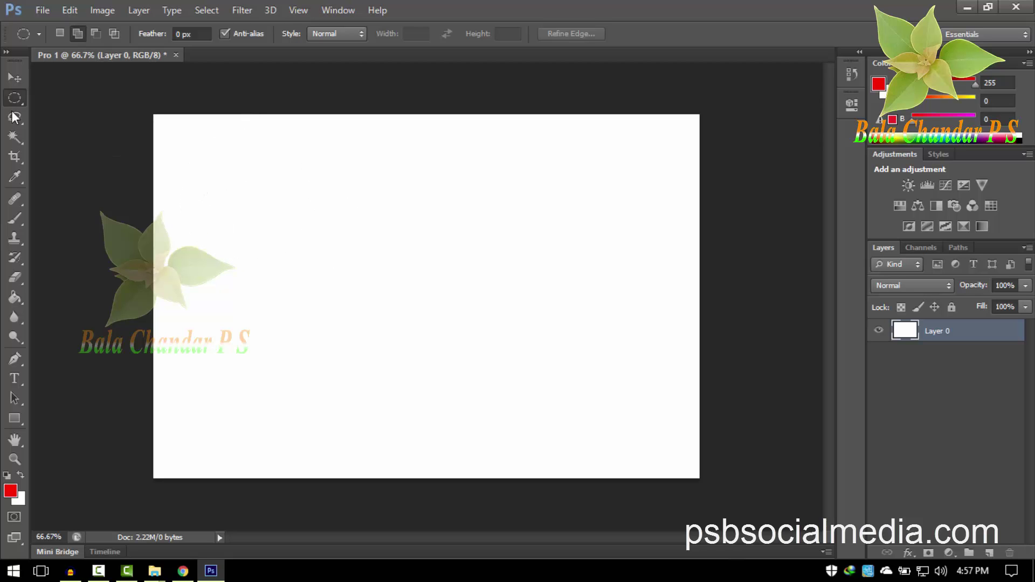
- Select a one-pixel row across the canvas with Single Row Marquee, then deselect
right_click(12, 98)
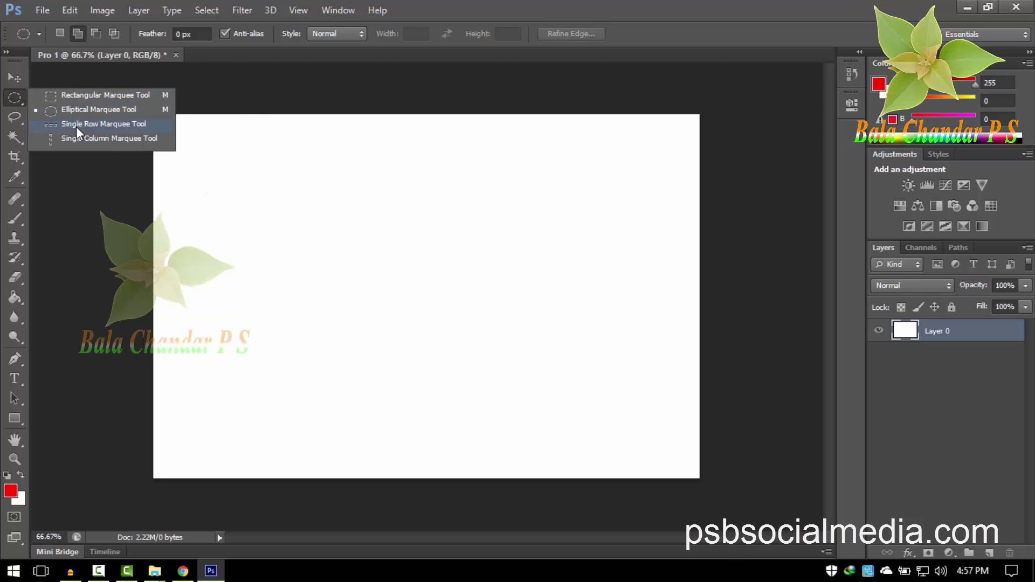
click(76, 128)
right_click(18, 98)
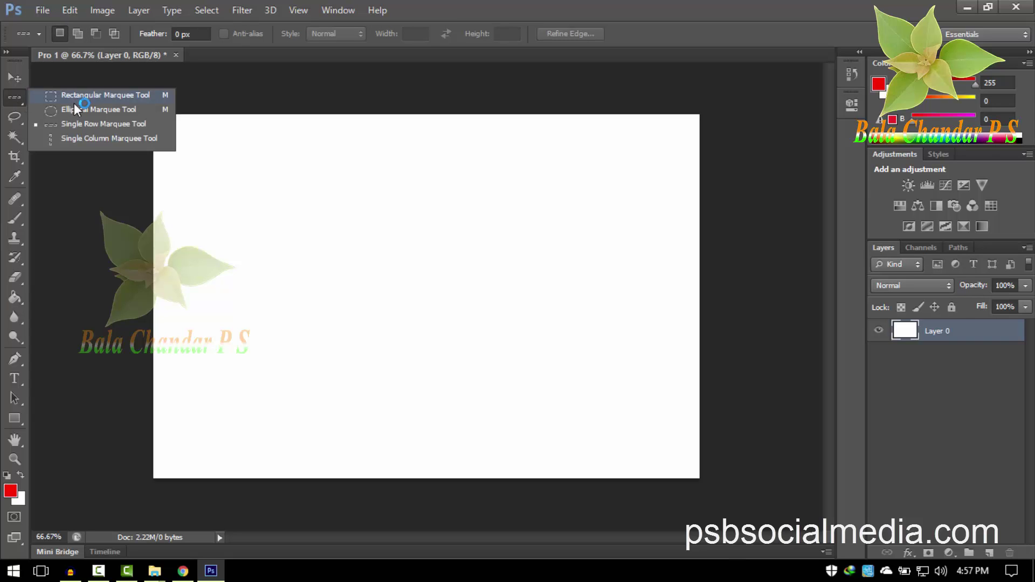
click(67, 125)
right_click(24, 101)
click(262, 222)
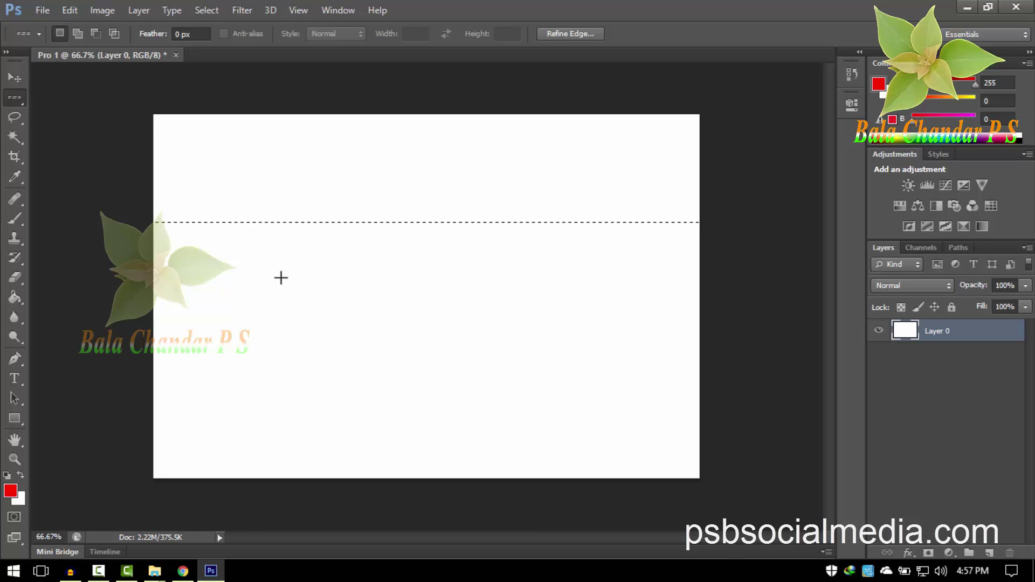
key(ctrl+d)
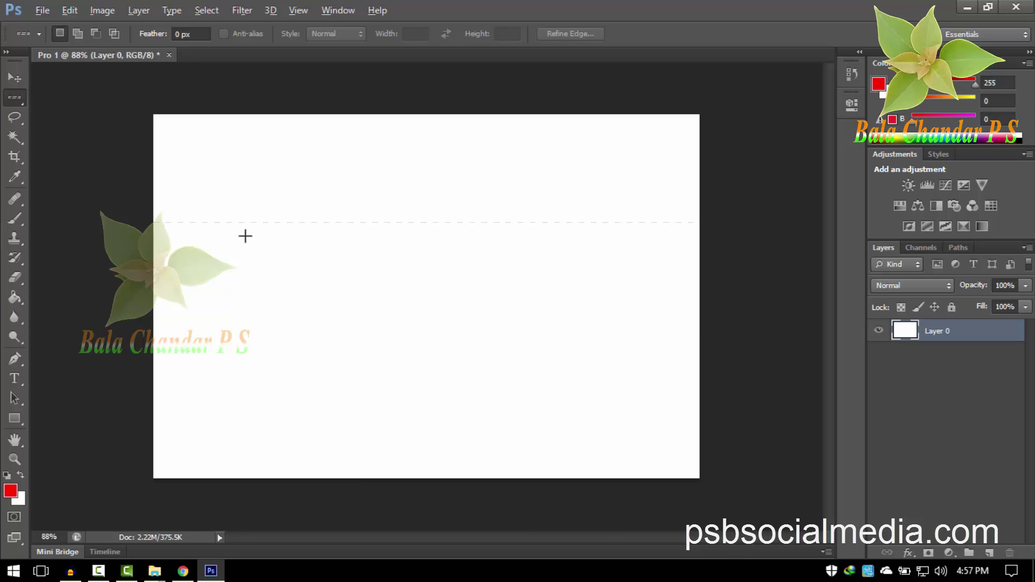
- Scroll the view up and down over the canvas and return to the Move tool
scroll(246, 234, up, 1)
scroll(229, 219, up, 1)
scroll(229, 210, up, 1)
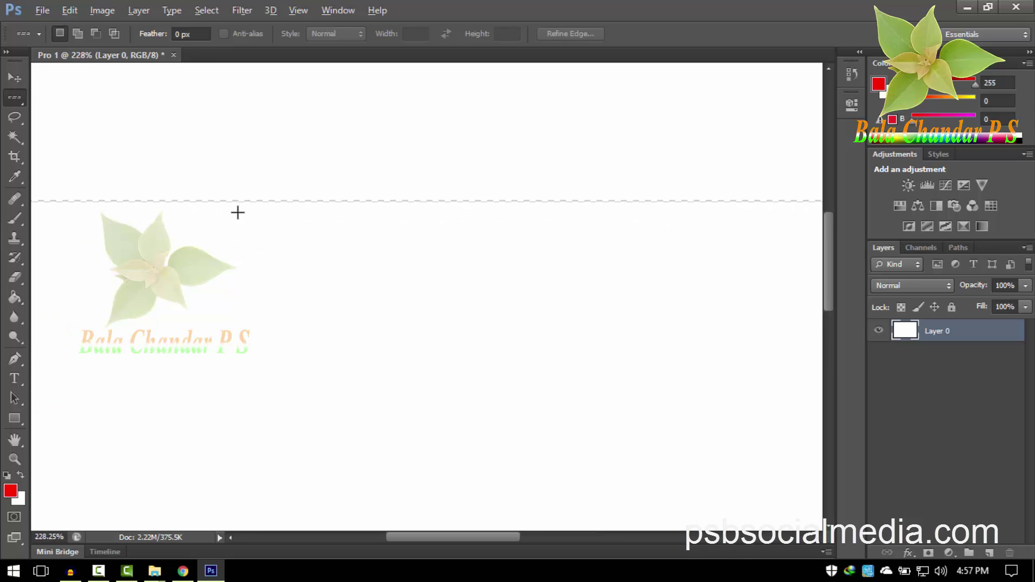
scroll(291, 218, up, 1)
scroll(293, 216, down, 1)
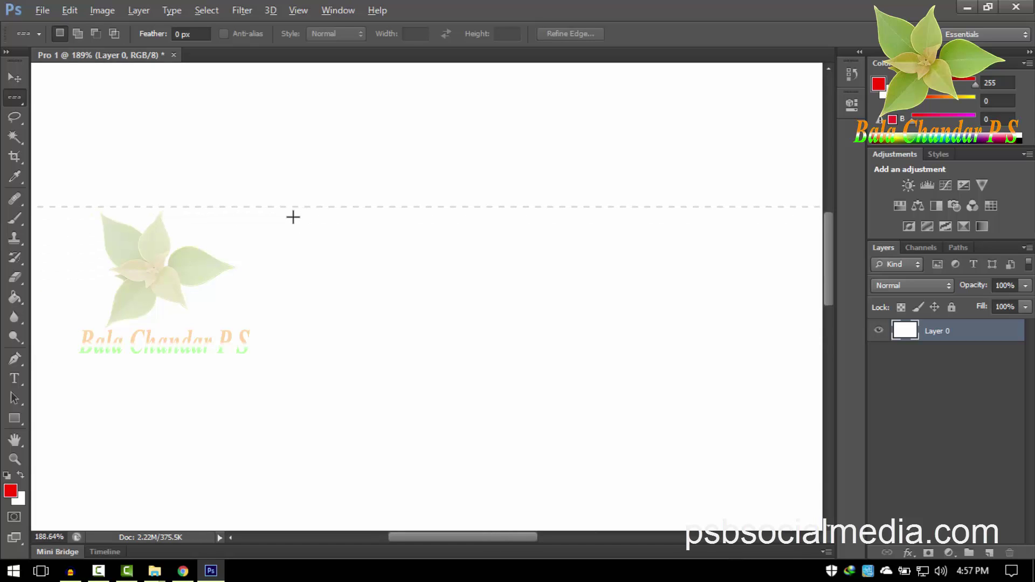
scroll(293, 217, down, 1)
scroll(293, 217, down, 1)
scroll(293, 217, down, 1)
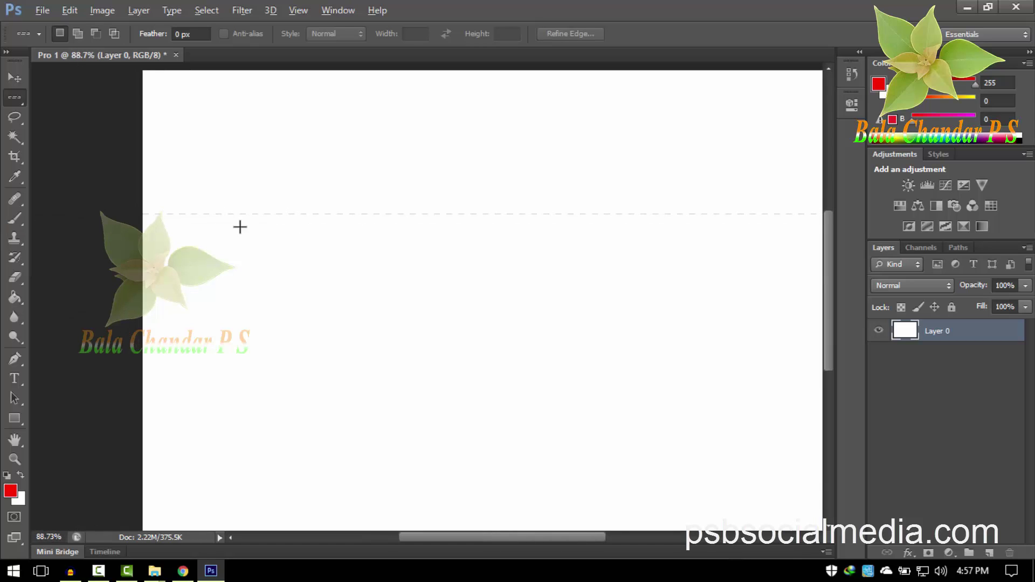
key(alt)
scroll(543, 307, down, 1)
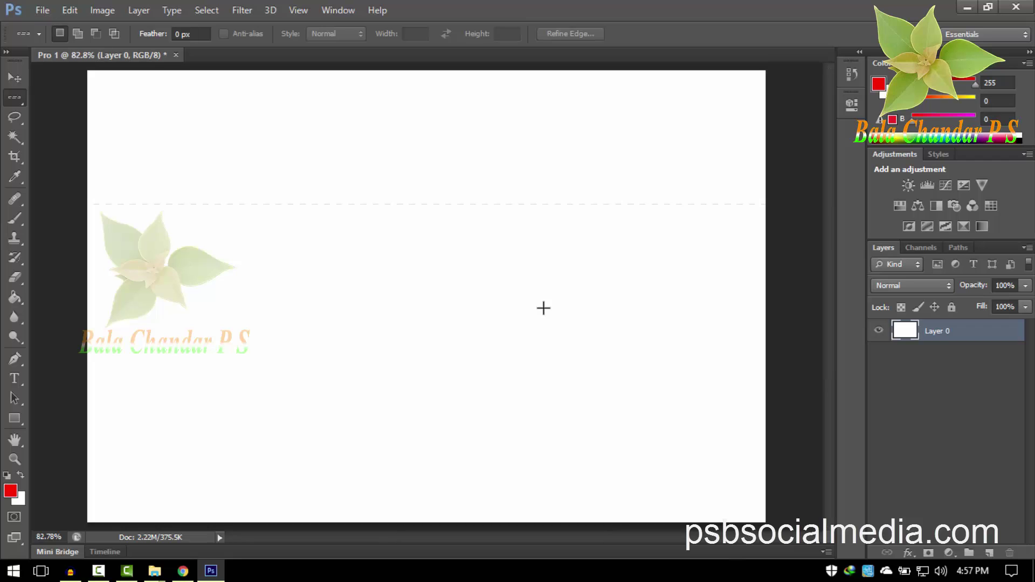
key(v)
click(14, 98)
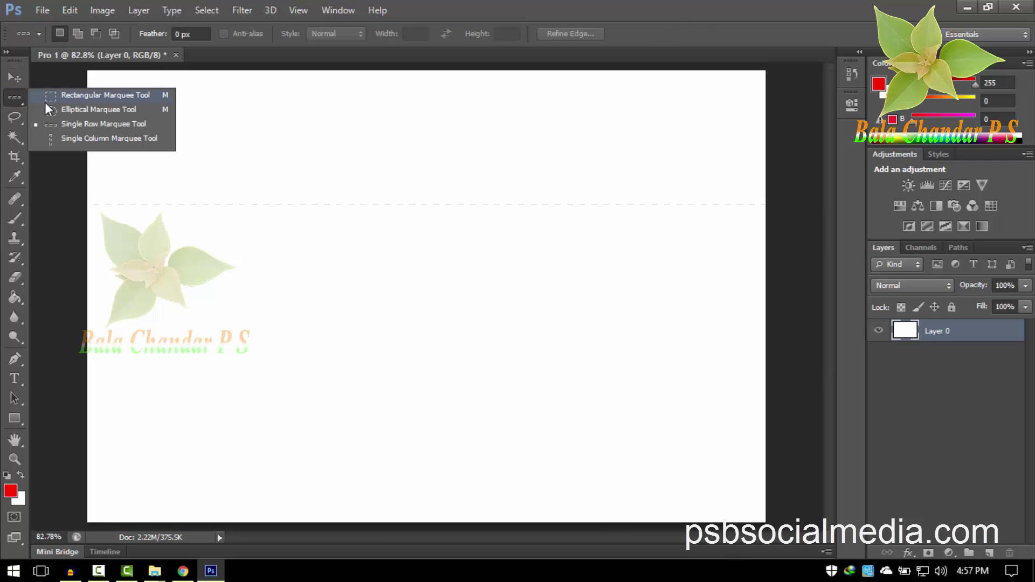
- Select a one-pixel column with the Single Column Marquee, then clear it
click(71, 139)
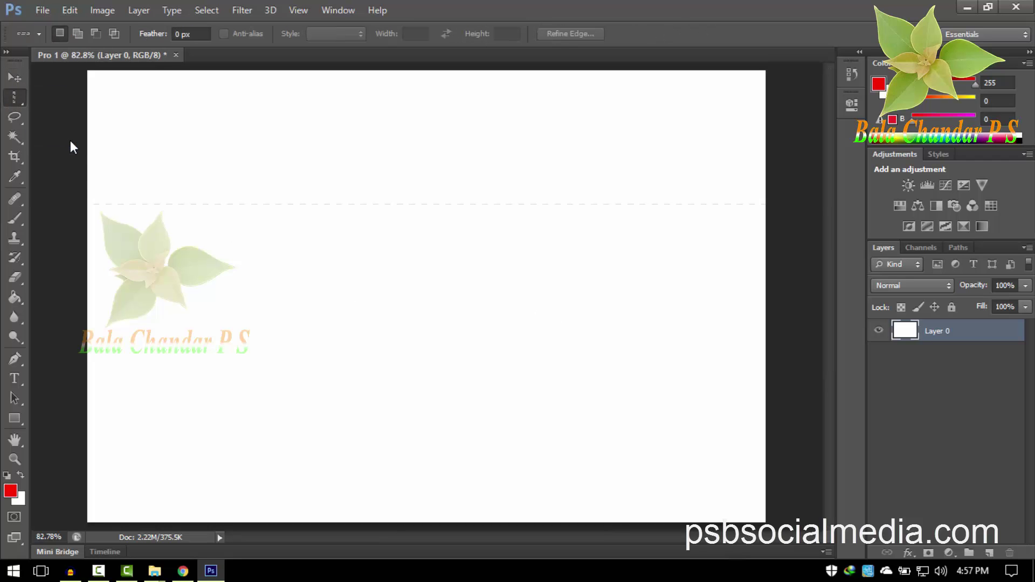
click(379, 144)
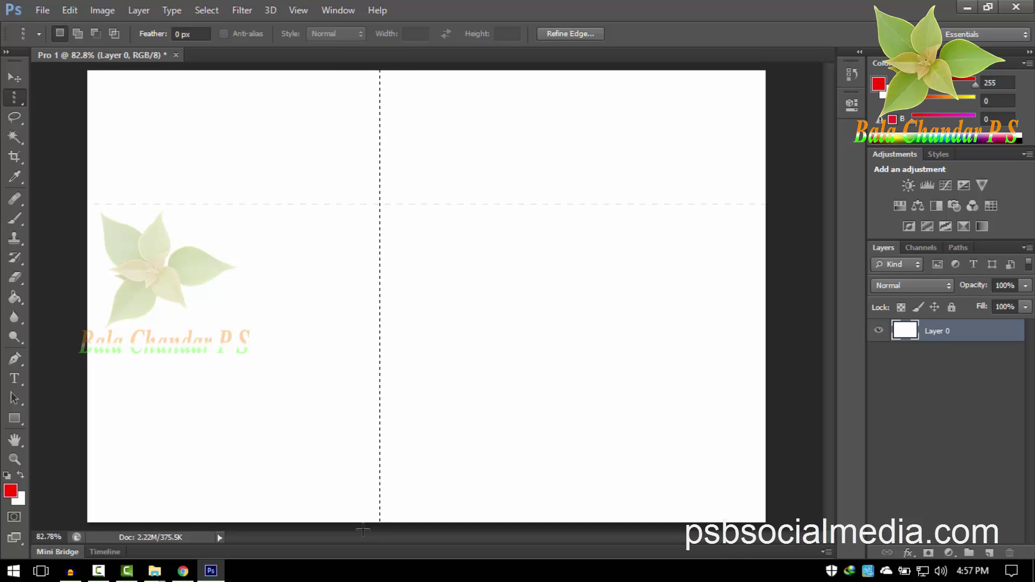
key(ctrl+d)
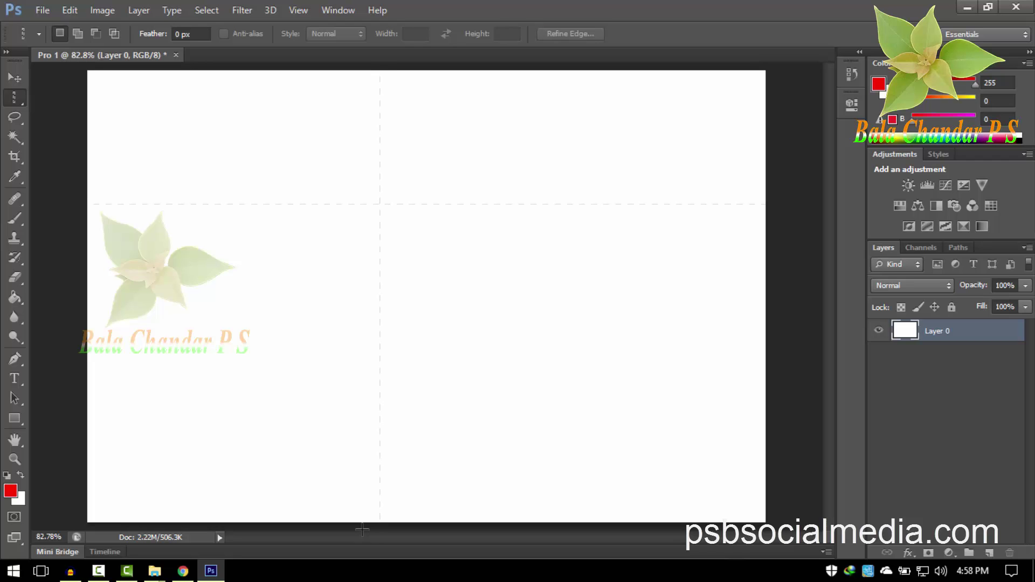
- Zoom in, select a single-pixel column again, then fit the canvas in the window
scroll(395, 224, up, 2)
scroll(391, 233, up, 2)
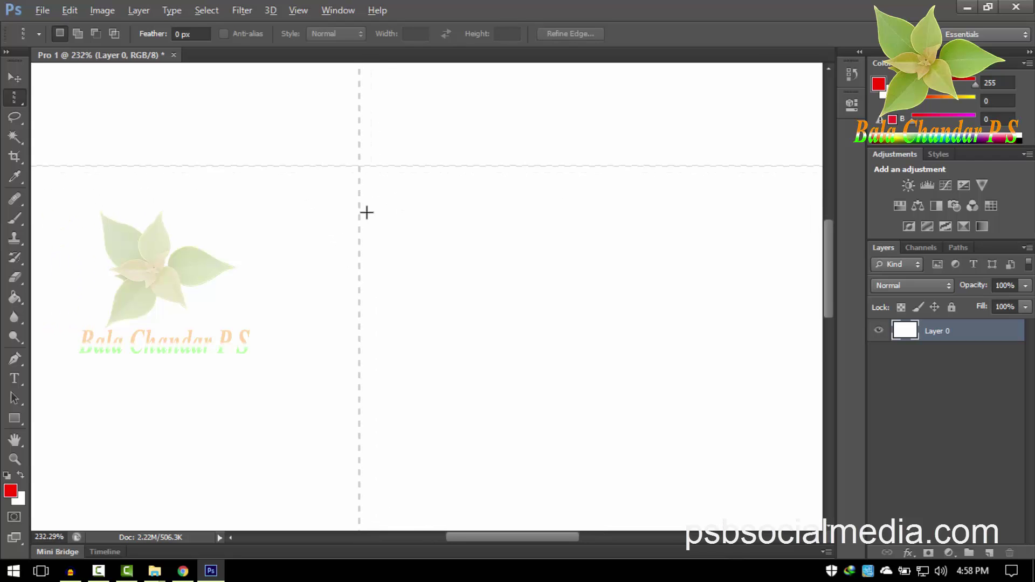
scroll(367, 210, up, 3)
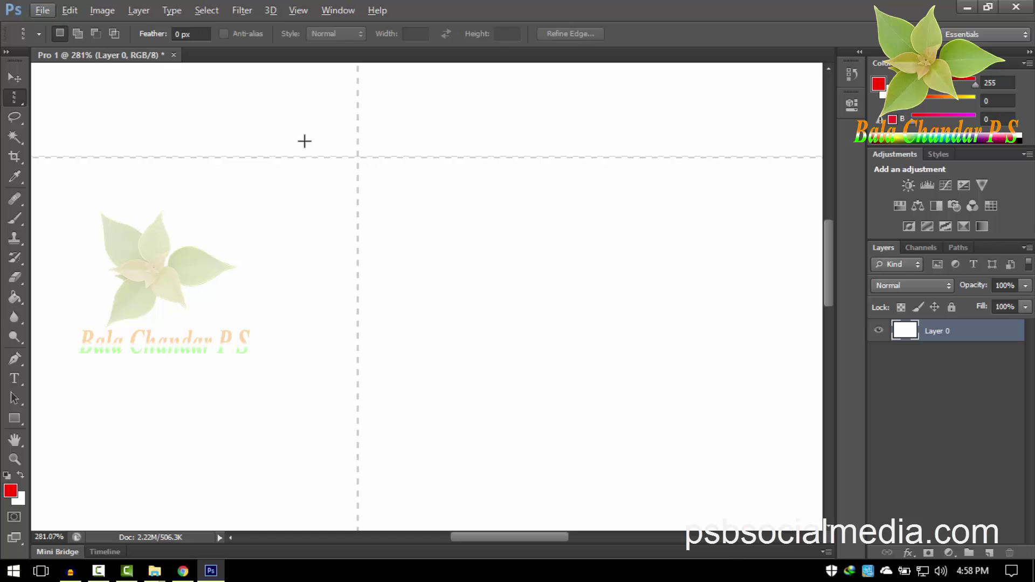
mouse_move(304, 141)
mouse_down()
mouse_move(364, 185)
mouse_move(365, 170)
mouse_up()
scroll(365, 169, up, 2)
scroll(365, 168, up, 2)
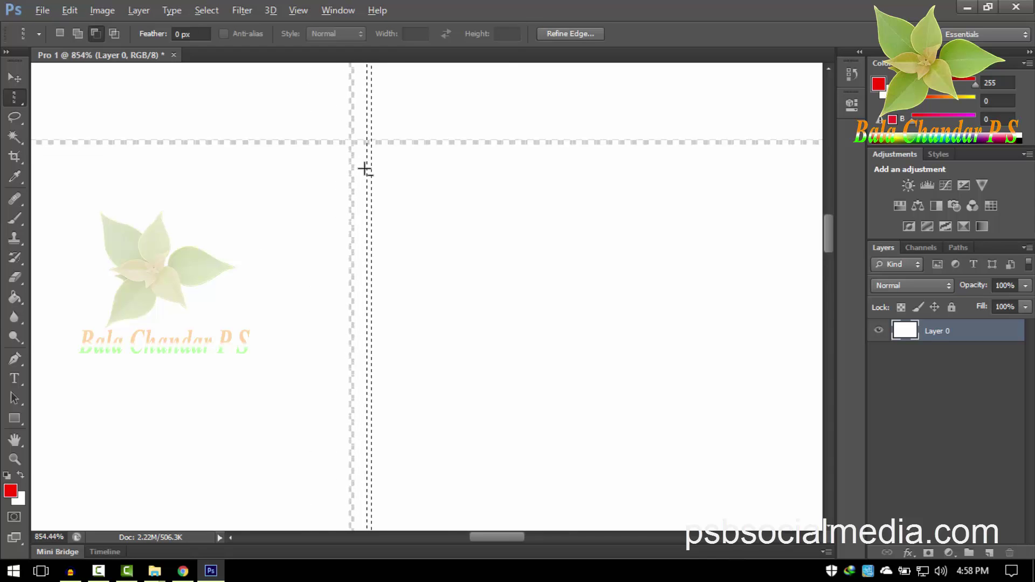
scroll(372, 162, up, 1)
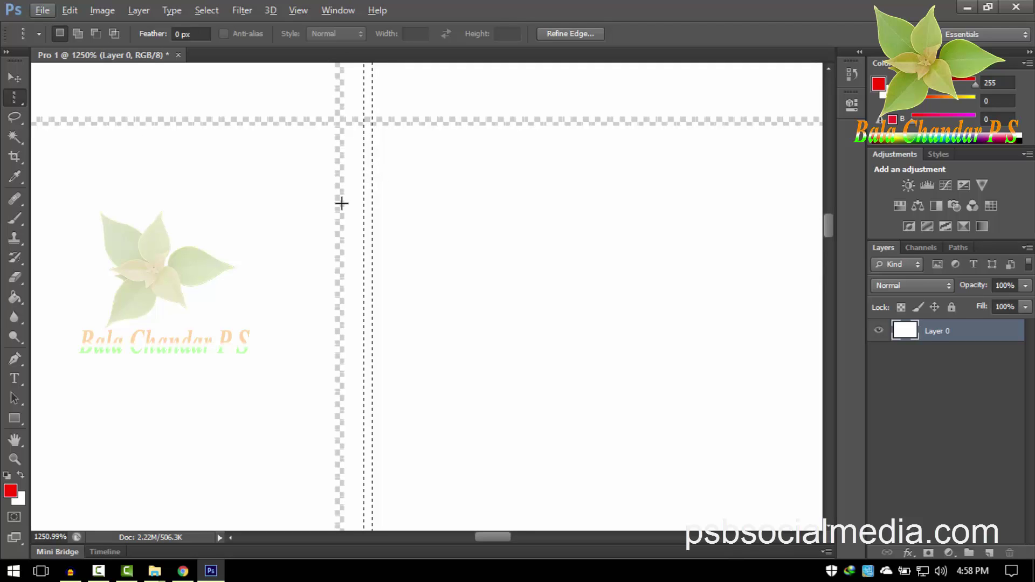
key(ctrl+0)
key(v)
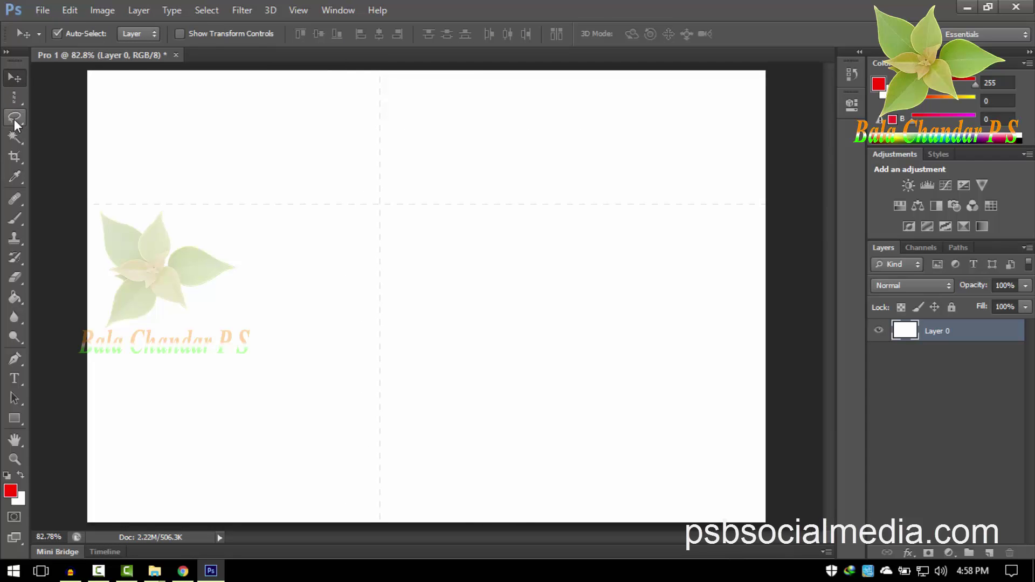
- Draw several freehand selections on the canvas with the Lasso Tool
click(13, 98)
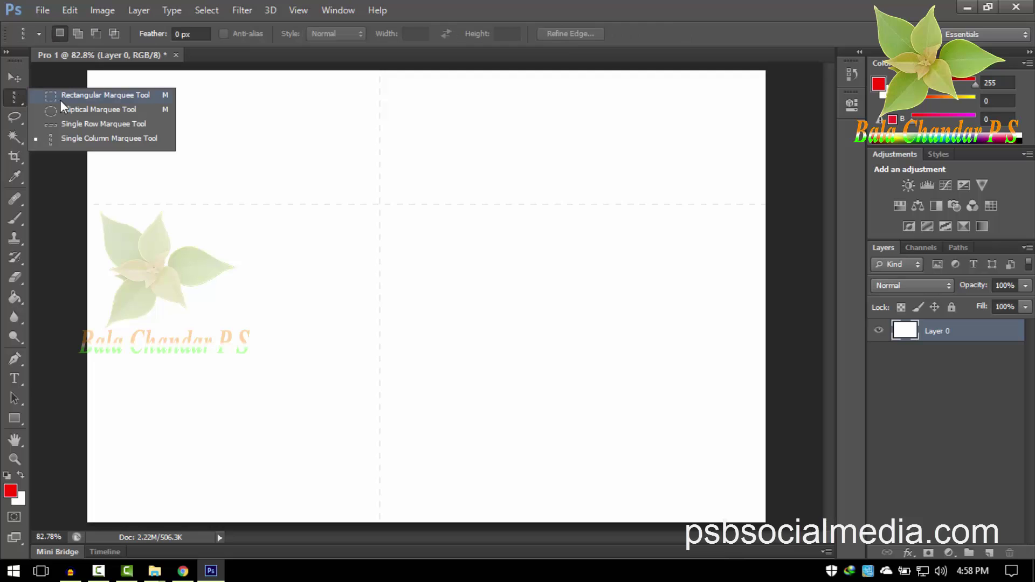
click(99, 101)
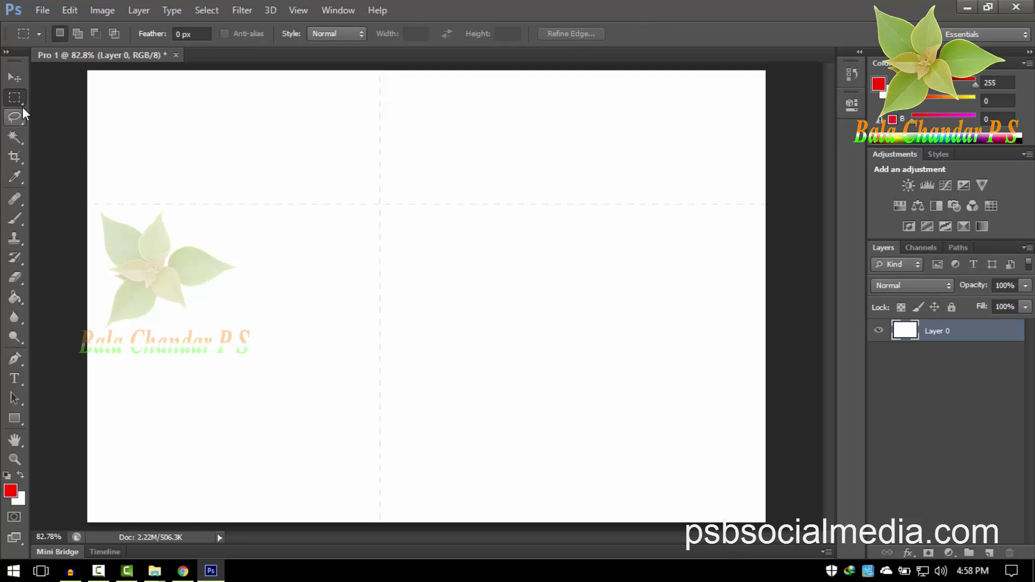
click(14, 118)
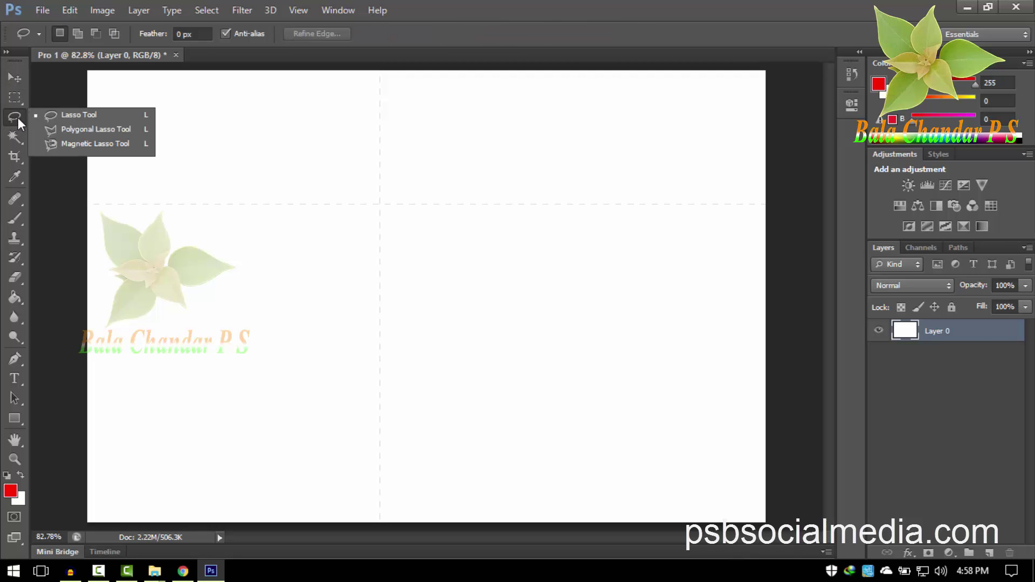
click(79, 117)
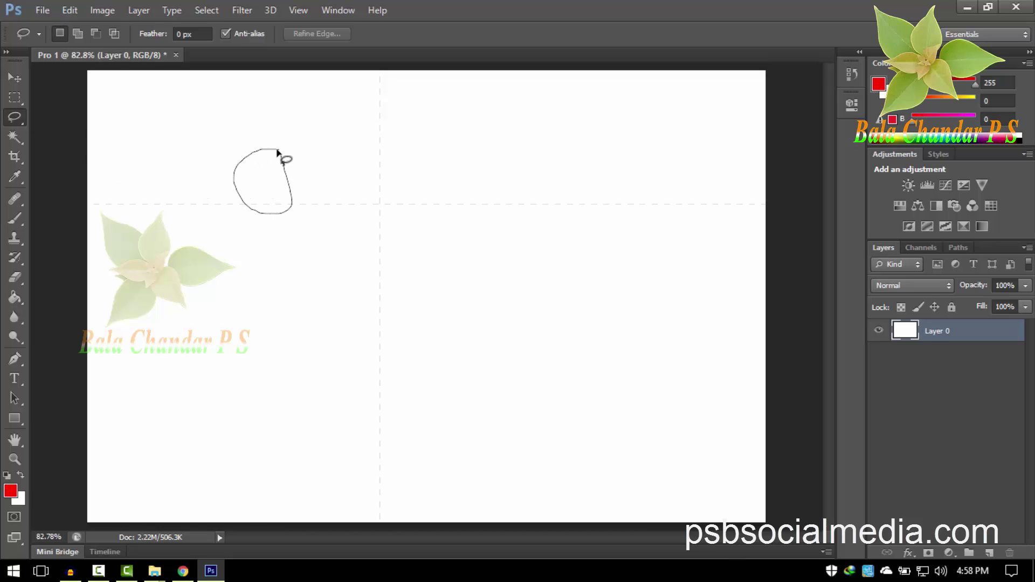
mouse_move(262, 176)
mouse_down()
mouse_move(272, 180)
mouse_move(250, 169)
mouse_up()
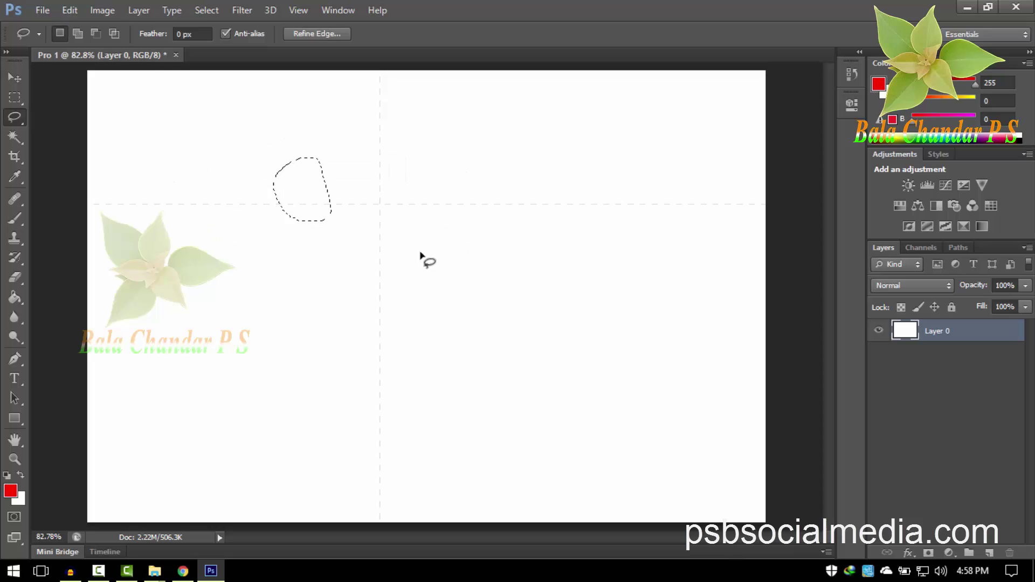
click(287, 202)
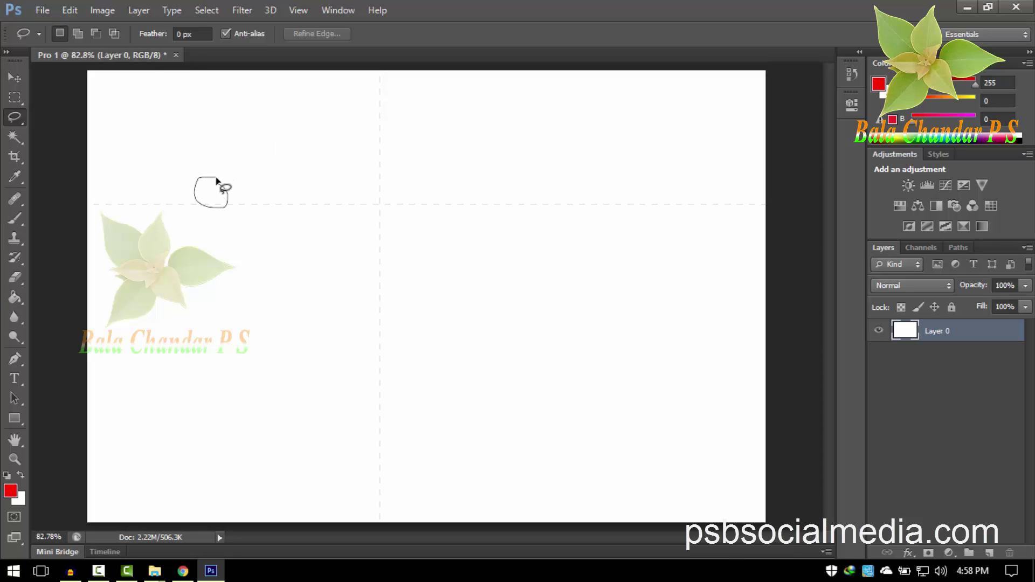
key(ctrl+z)
drag(434, 155, 410, 167)
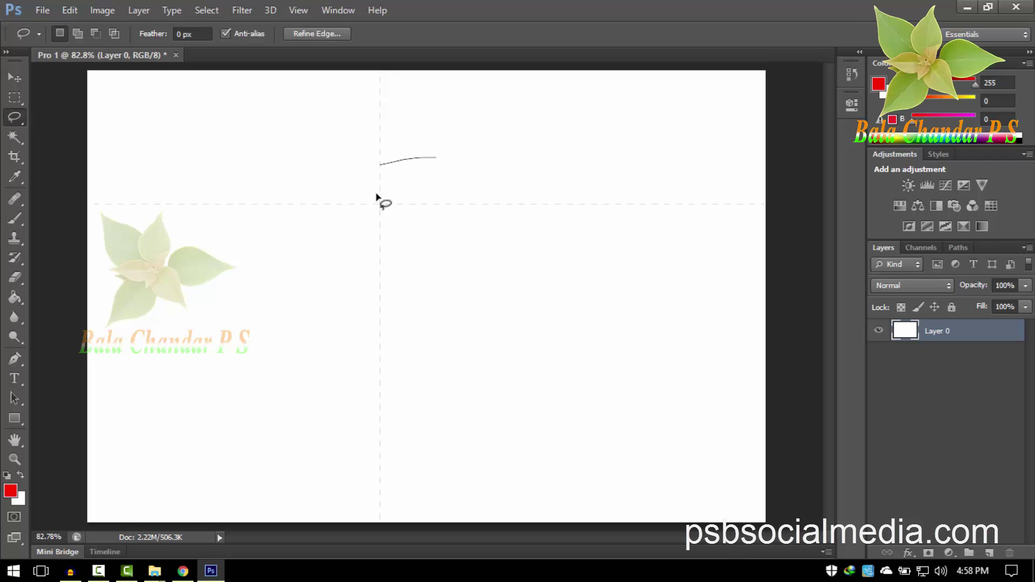
mouse_move(483, 131)
mouse_down()
mouse_move(485, 157)
mouse_move(561, 215)
mouse_up()
mouse_move(351, 242)
mouse_down()
mouse_move(424, 271)
mouse_move(342, 234)
mouse_up()
- Place the first corners of a triangular outline with the Polygonal Lasso Tool
click(23, 98)
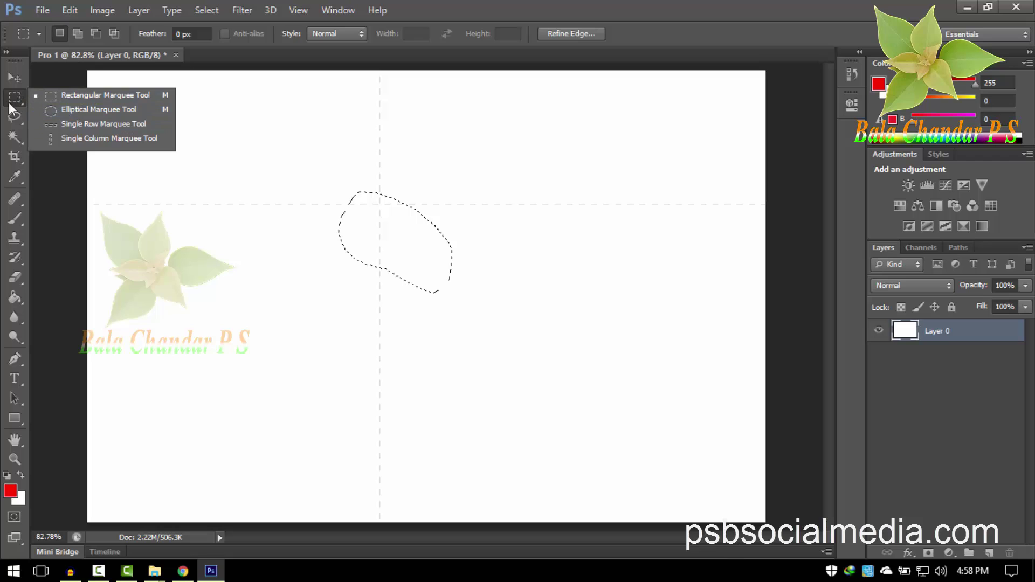
click(16, 118)
click(57, 119)
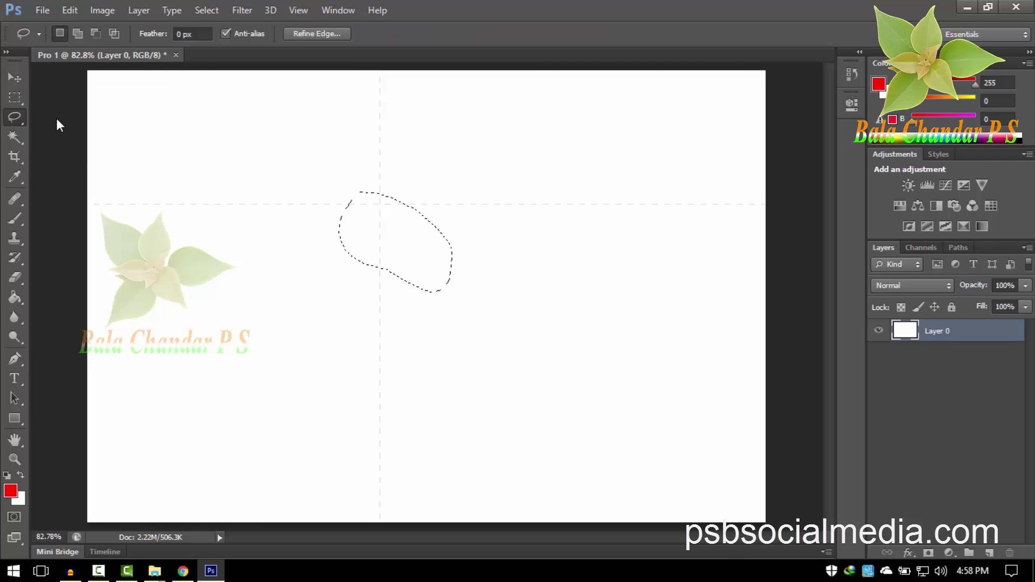
right_click(22, 120)
click(62, 129)
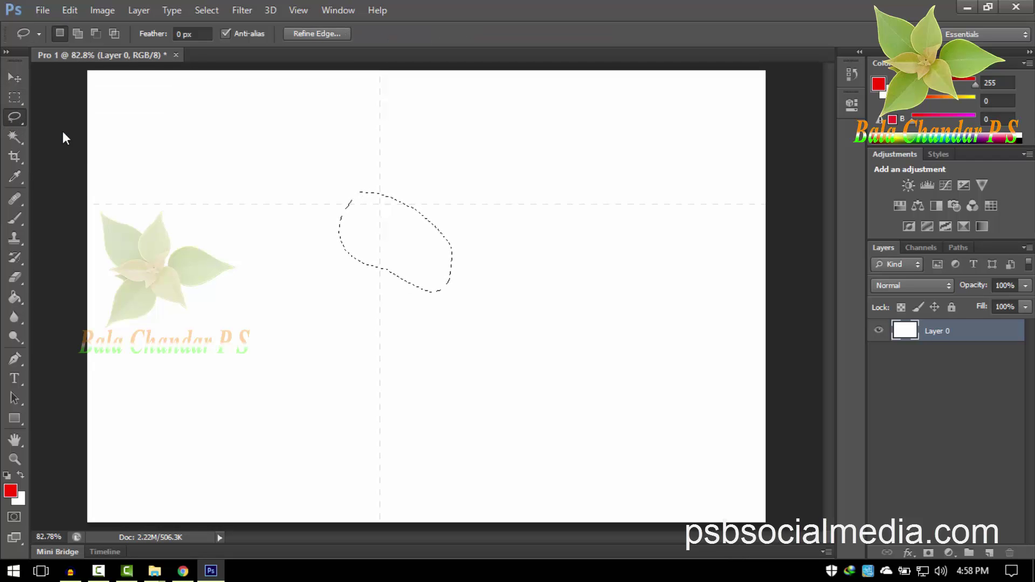
click(253, 162)
click(241, 204)
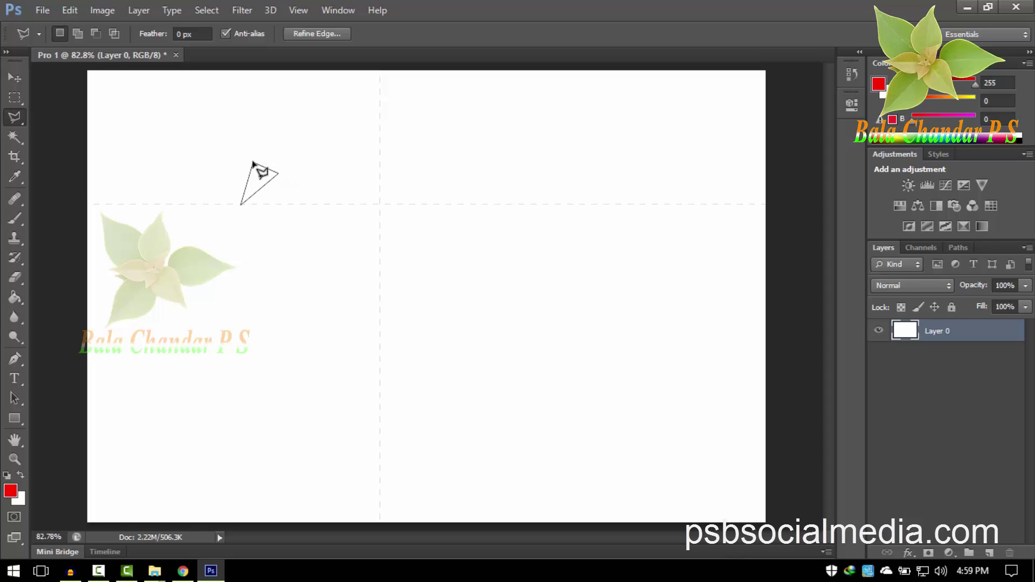
click(252, 161)
key(ctrl+d)
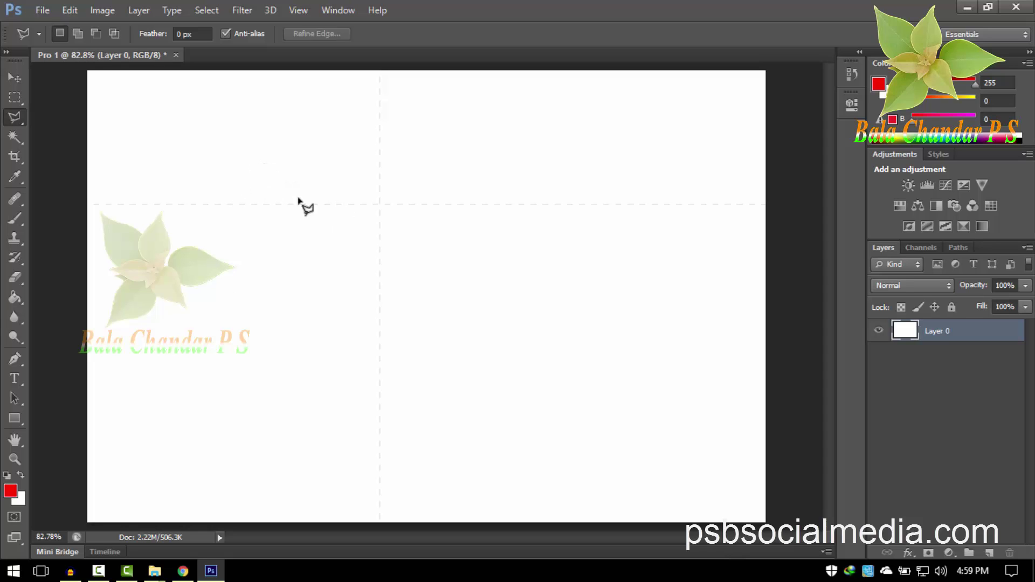
right_click(22, 118)
click(81, 111)
drag(250, 208, 300, 162)
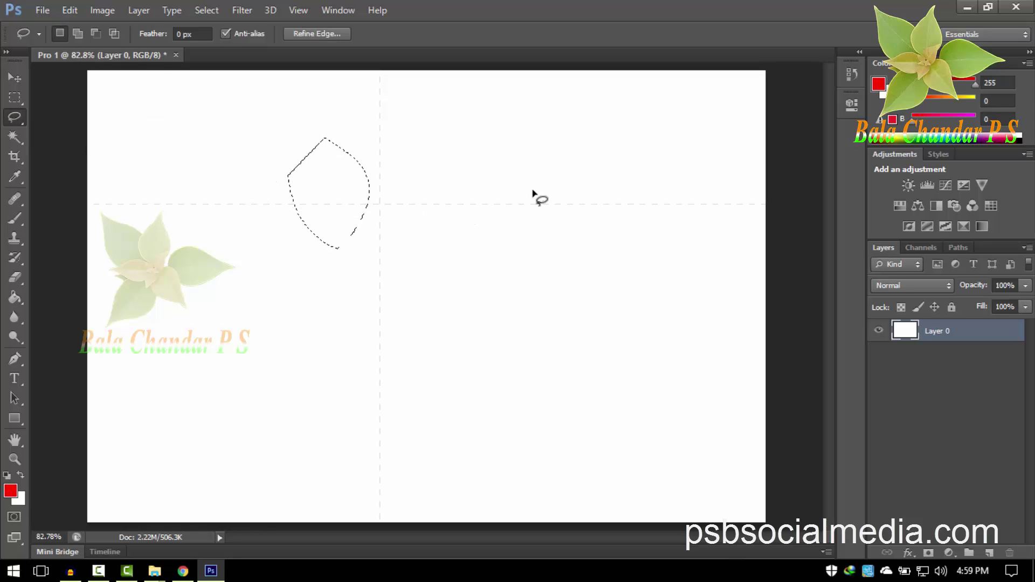
drag(532, 189, 620, 282)
mouse_move(636, 155)
mouse_down()
mouse_move(442, 186)
mouse_move(447, 179)
mouse_up()
mouse_move(480, 243)
mouse_down()
mouse_move(577, 279)
mouse_move(474, 175)
mouse_up()
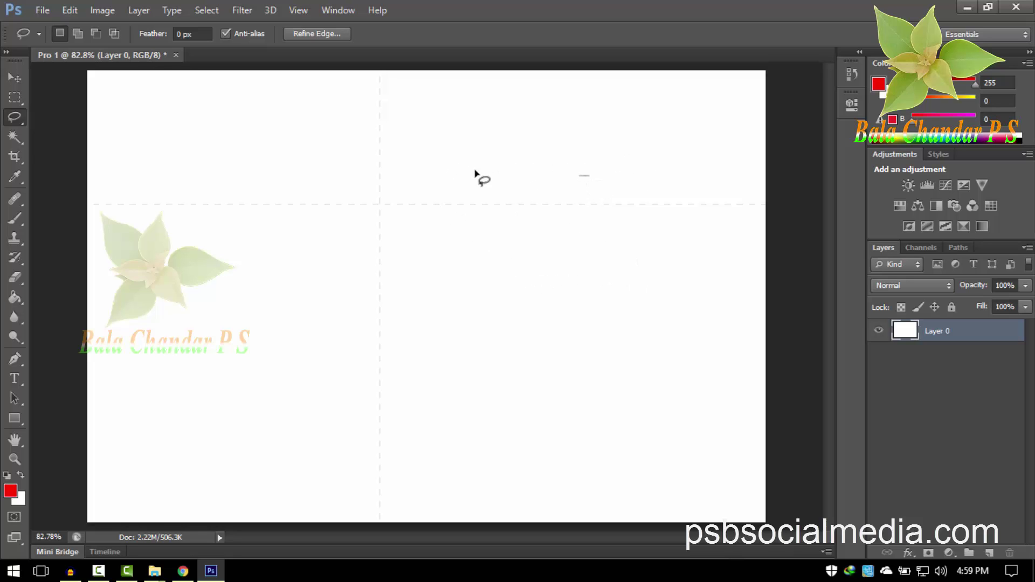
right_click(14, 117)
click(54, 131)
click(275, 150)
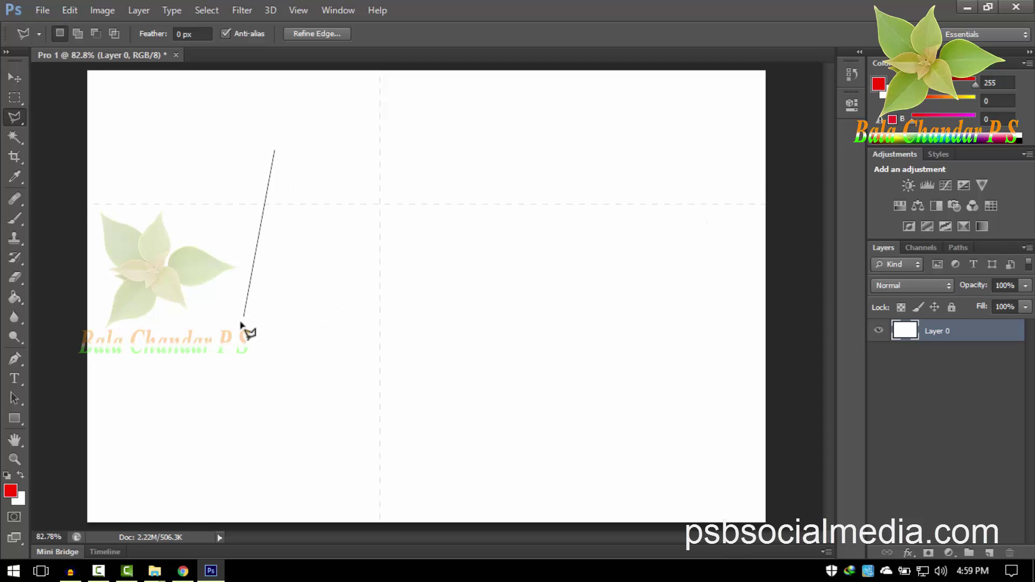
click(633, 329)
click(276, 152)
drag(300, 208, 286, 193)
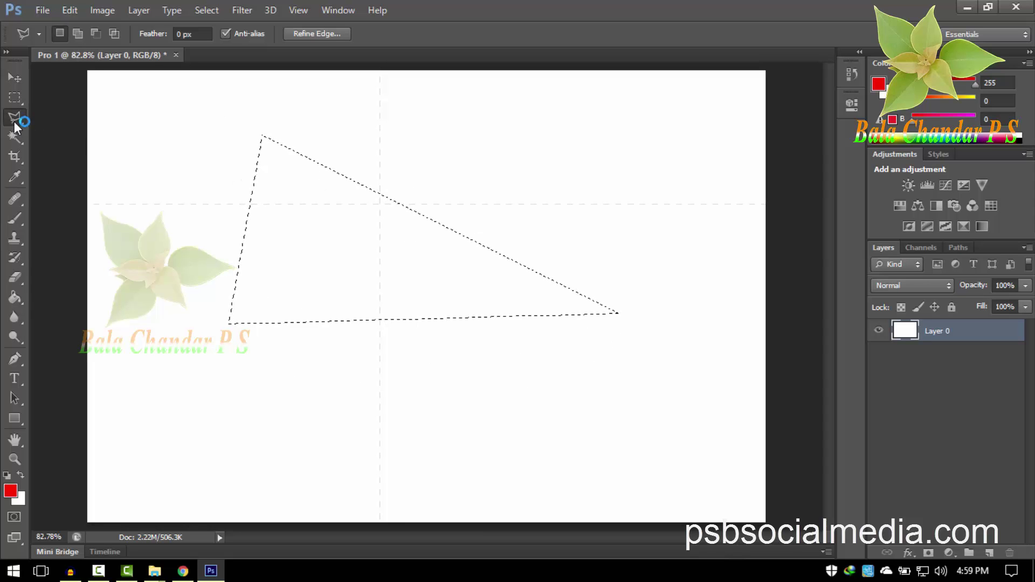
key(ctrl+d)
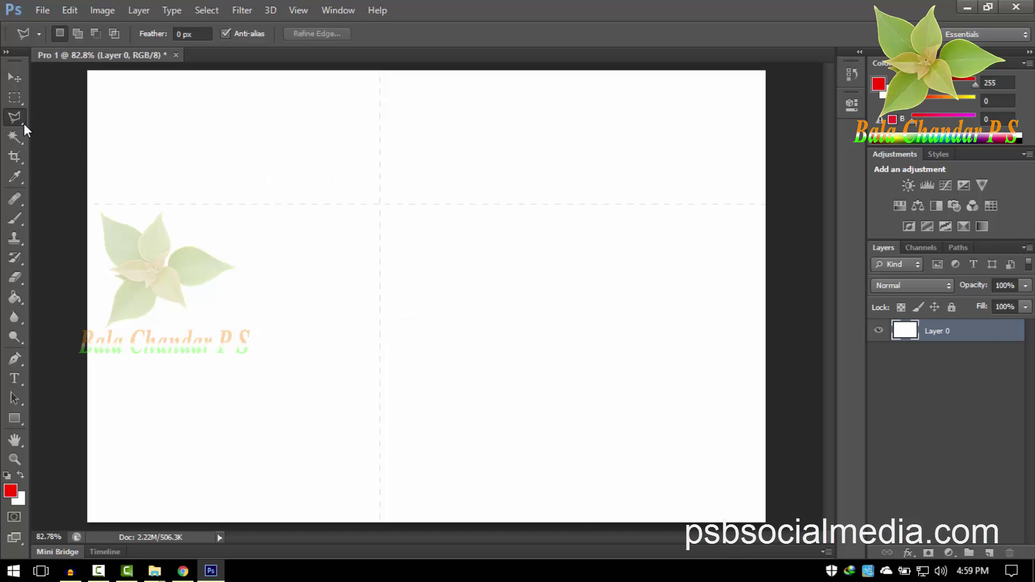
right_click(24, 124)
click(54, 141)
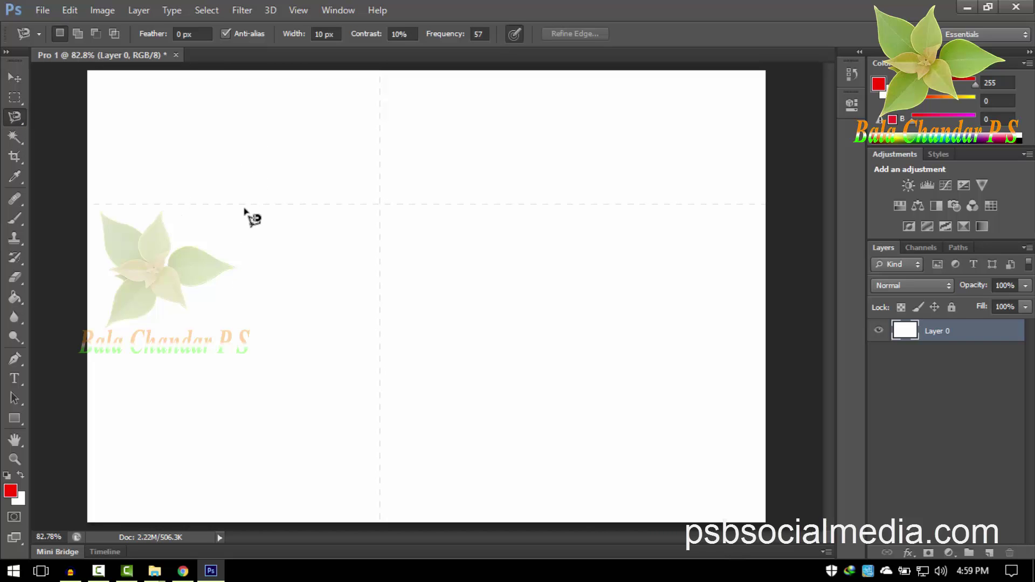
click(247, 159)
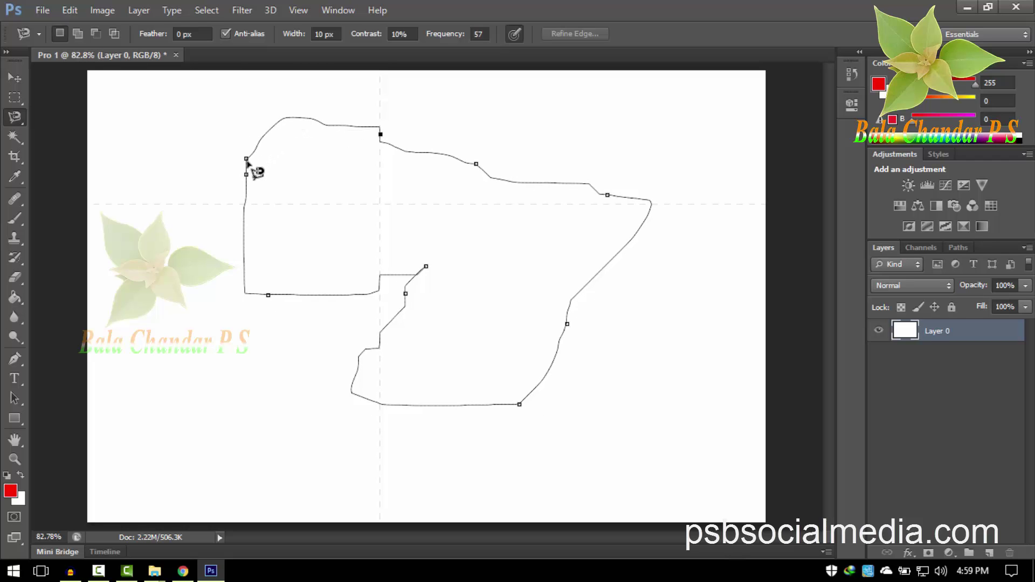
click(248, 160)
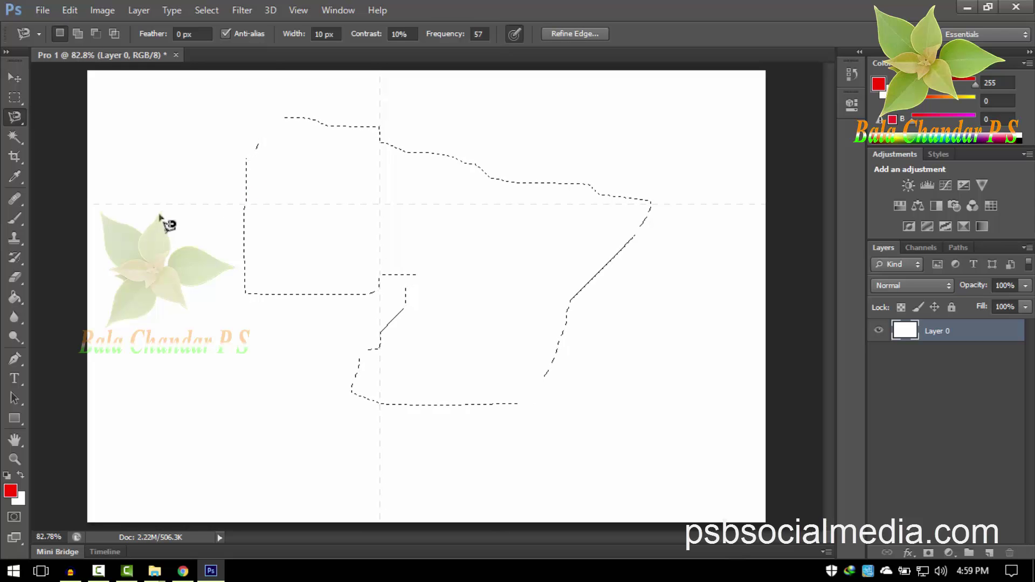
key(ctrl+d)
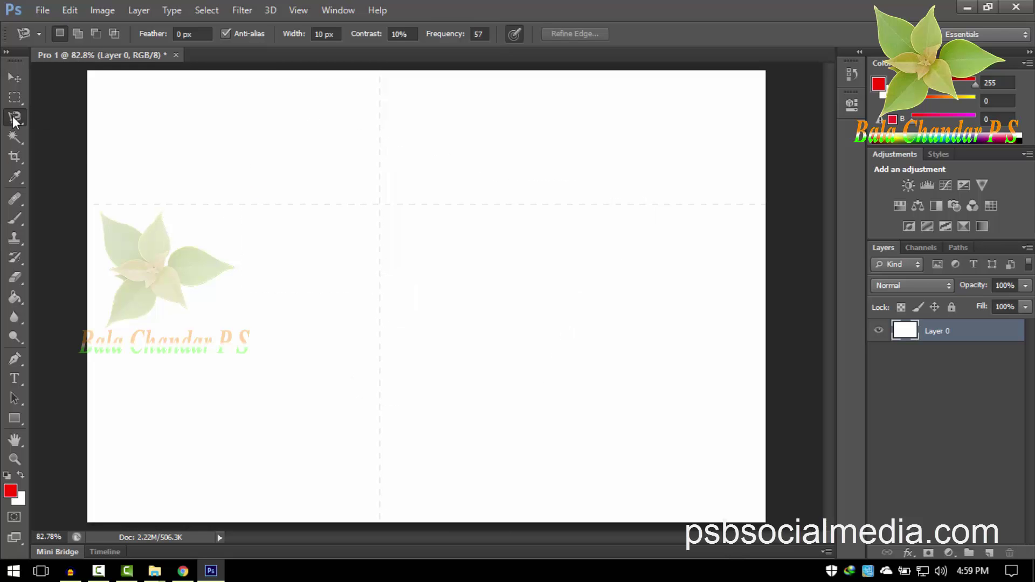
right_click(14, 118)
click(77, 115)
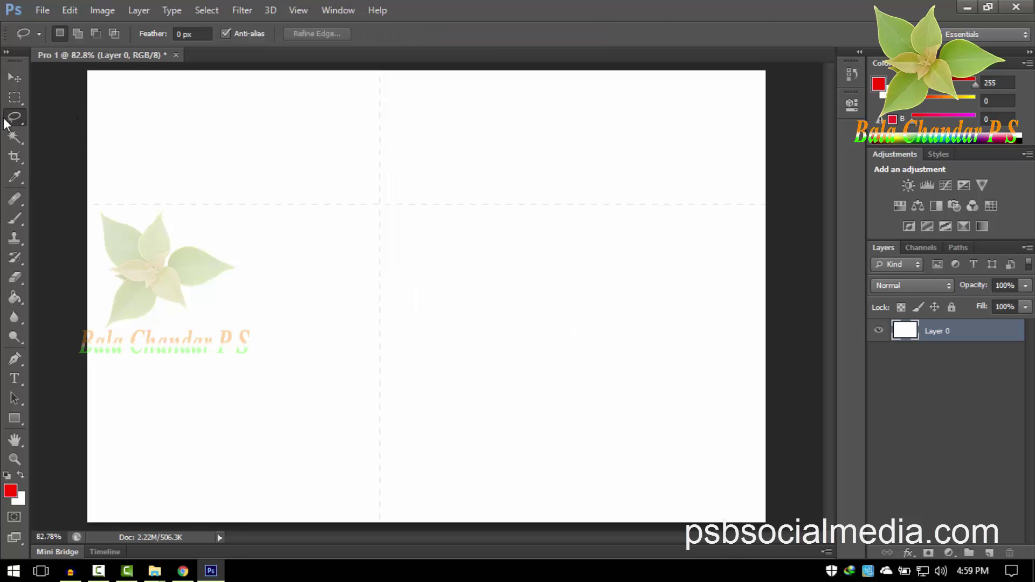
right_click(12, 122)
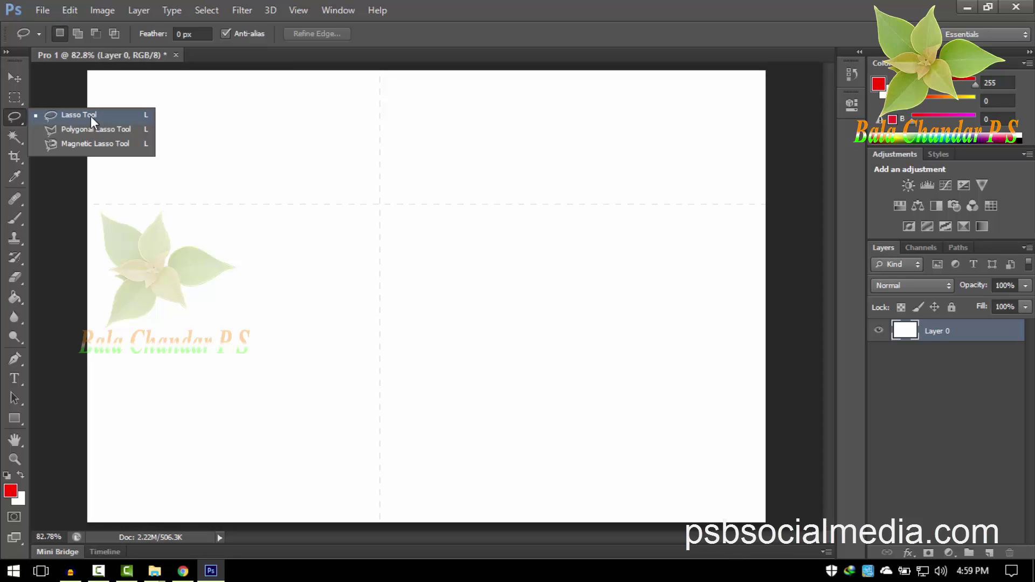
- Draw a rectangular marquee selection spanning the guides' crossing point
click(18, 143)
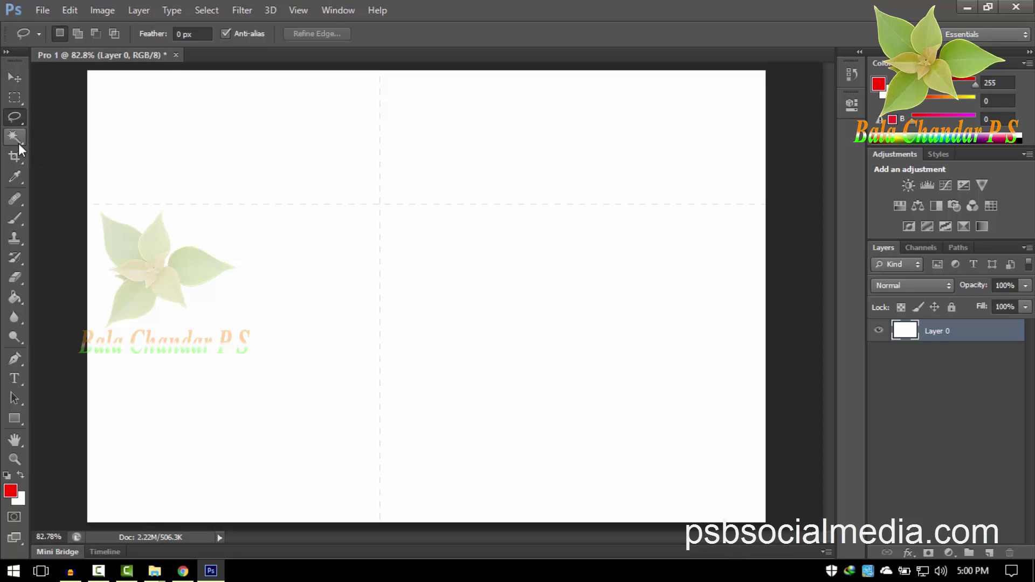
right_click(19, 144)
click(80, 151)
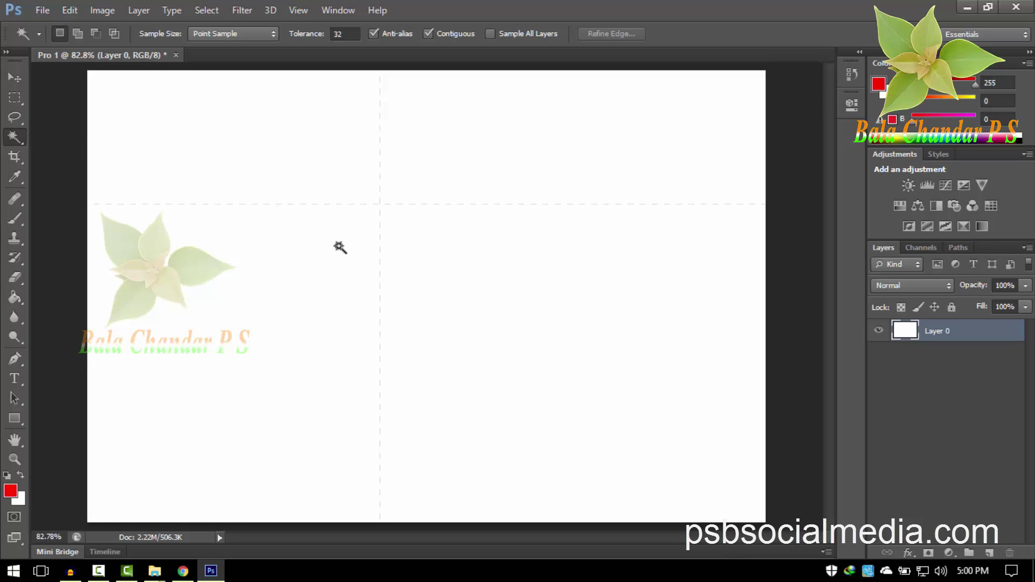
click(14, 98)
drag(242, 124, 572, 364)
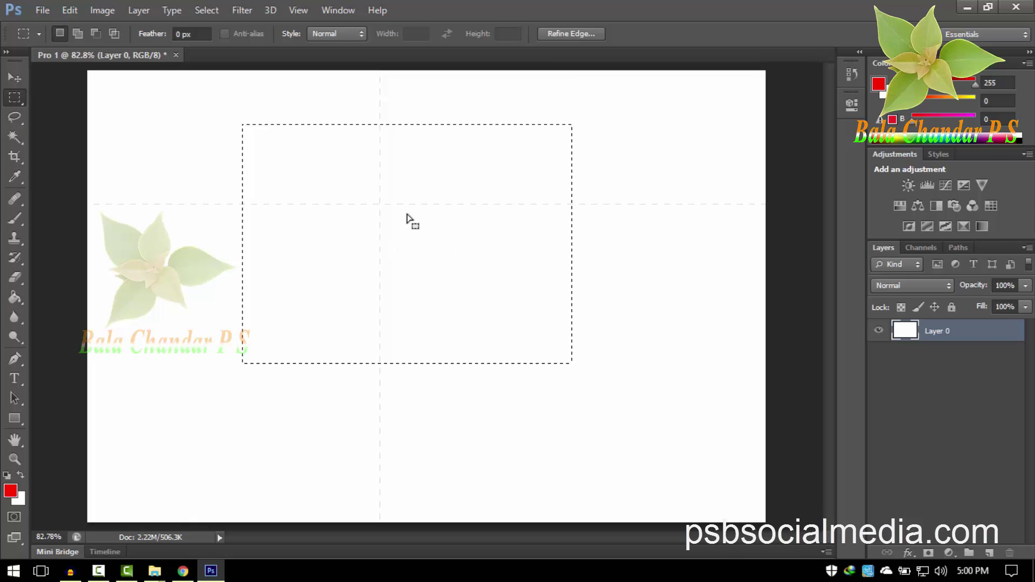
- Paint-bucket the lower-left and upper-right quarters pure red, then deselect
click(10, 491)
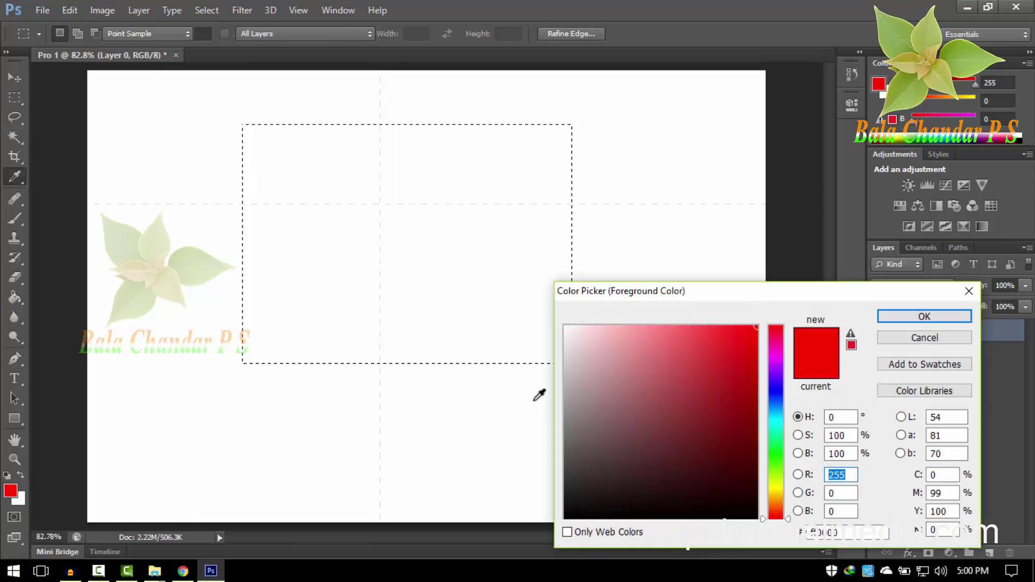
drag(696, 396, 776, 324)
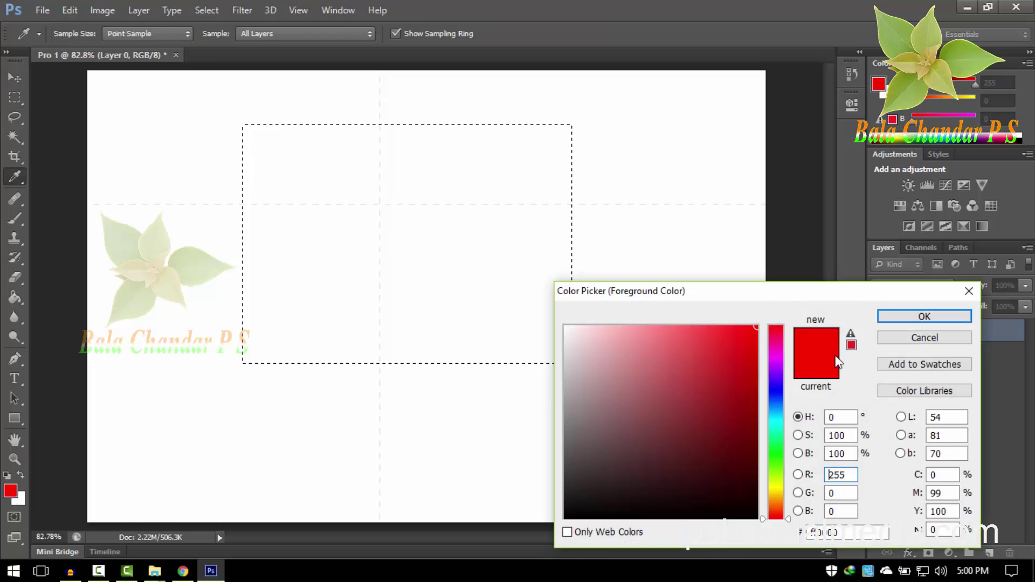
click(915, 324)
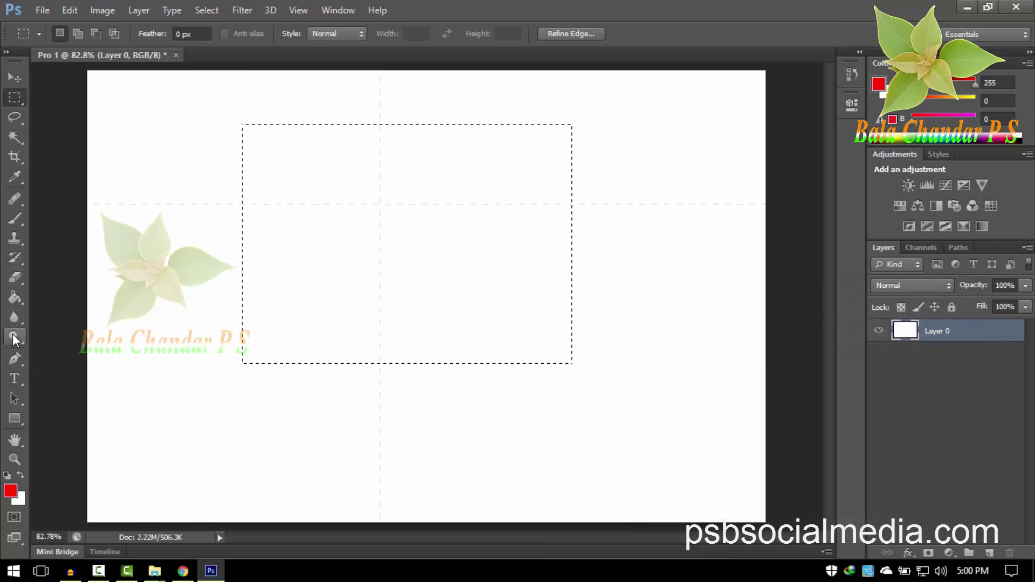
click(15, 297)
click(302, 248)
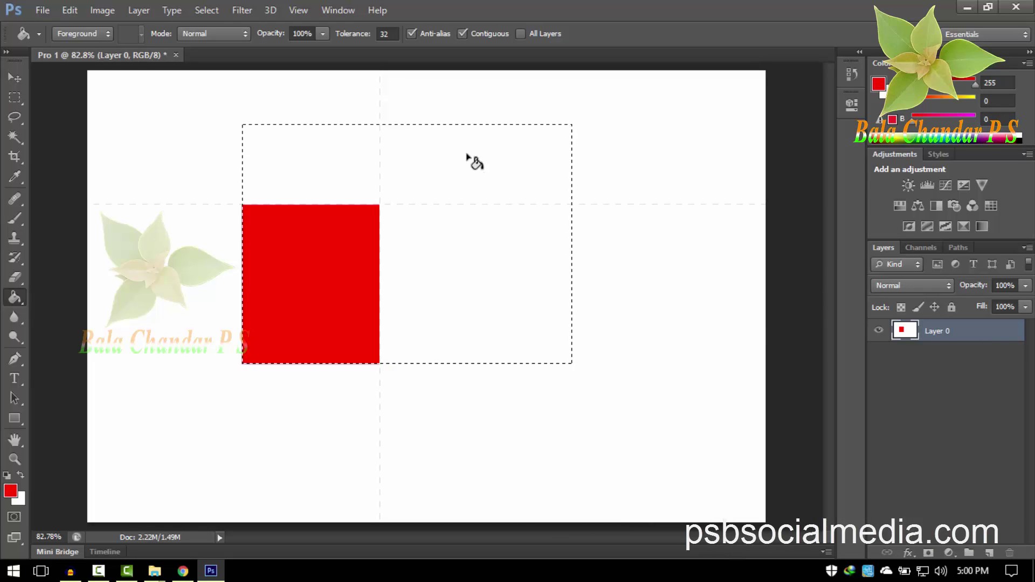
click(467, 157)
key(ctrl+d)
key(v)
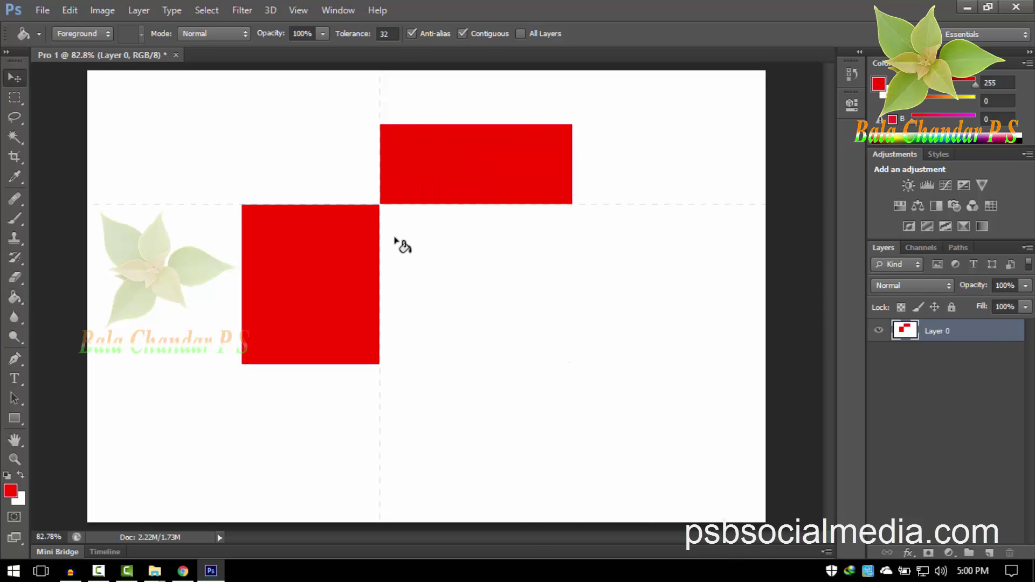
click(16, 138)
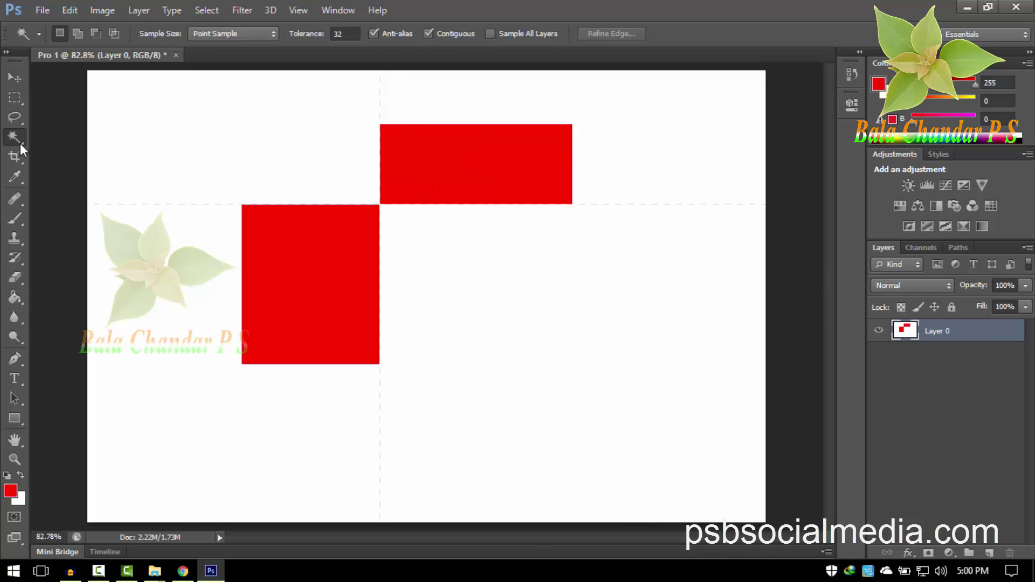
right_click(19, 136)
click(54, 147)
click(504, 307)
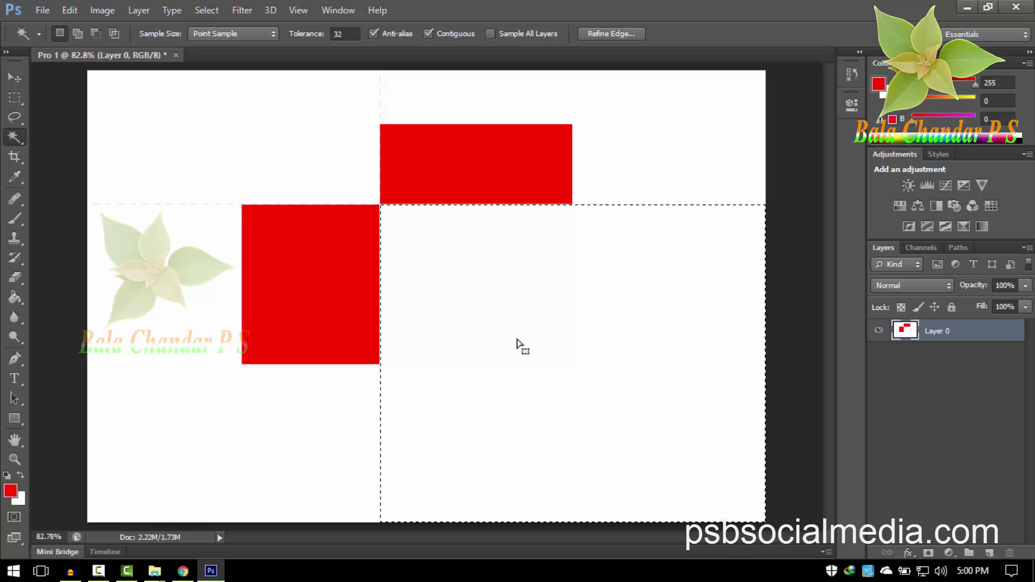
click(295, 157)
click(491, 151)
click(320, 262)
key(ctrl+z)
click(330, 264)
key(ctrl+d)
click(14, 77)
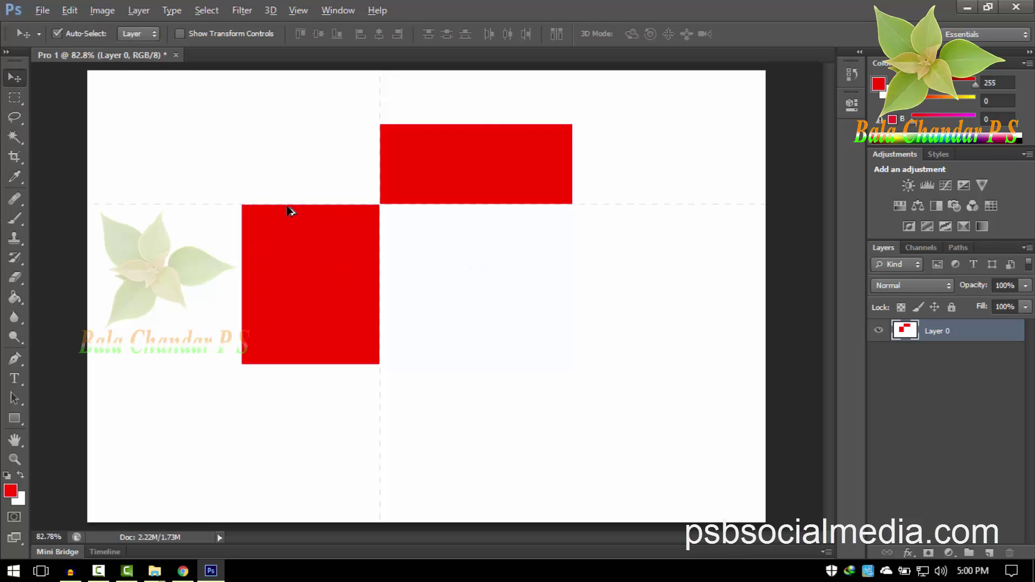
scroll(288, 210, up, 3)
scroll(226, 190, up, 2)
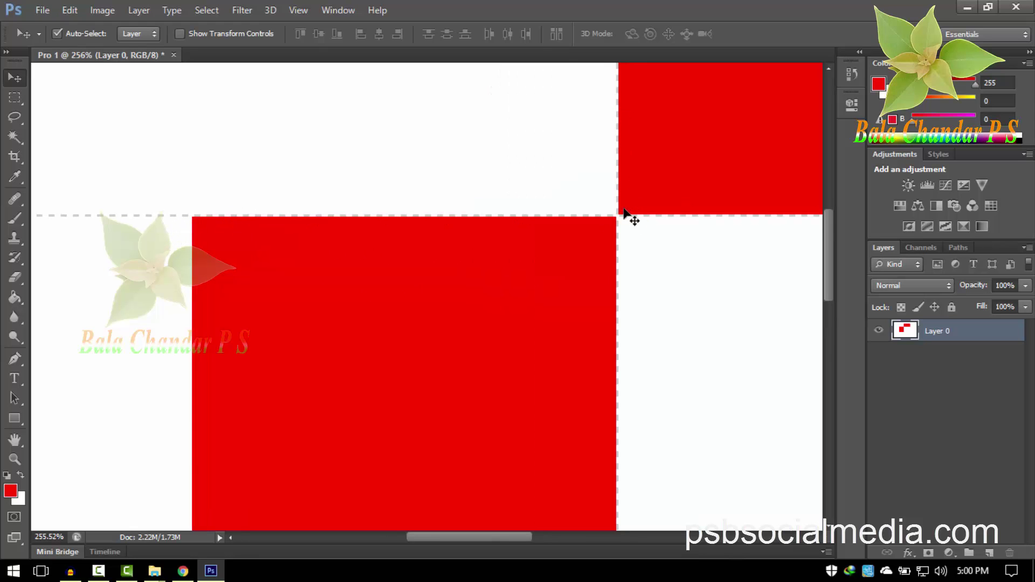
scroll(762, 216, down, 1)
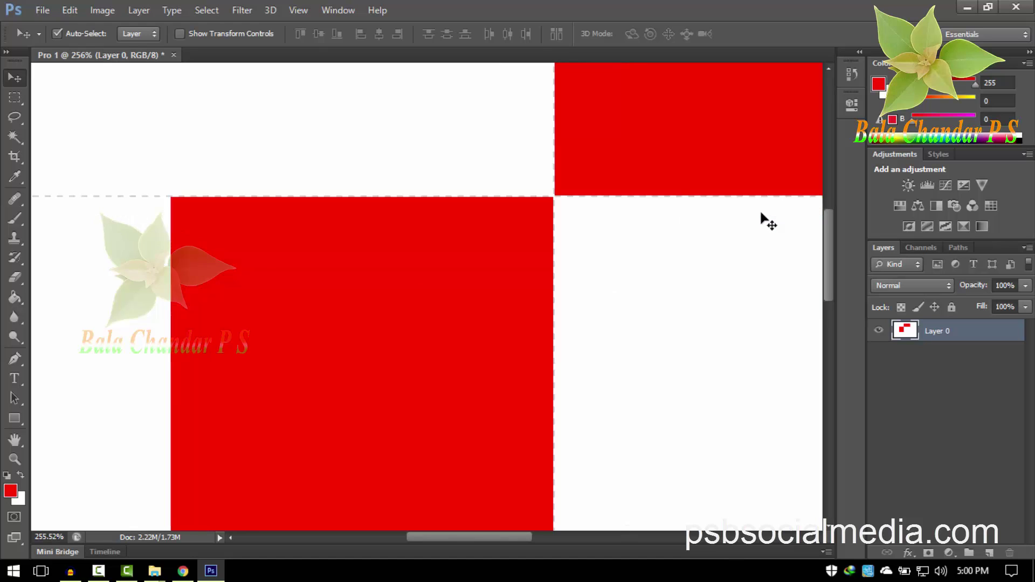
scroll(762, 216, down, 4)
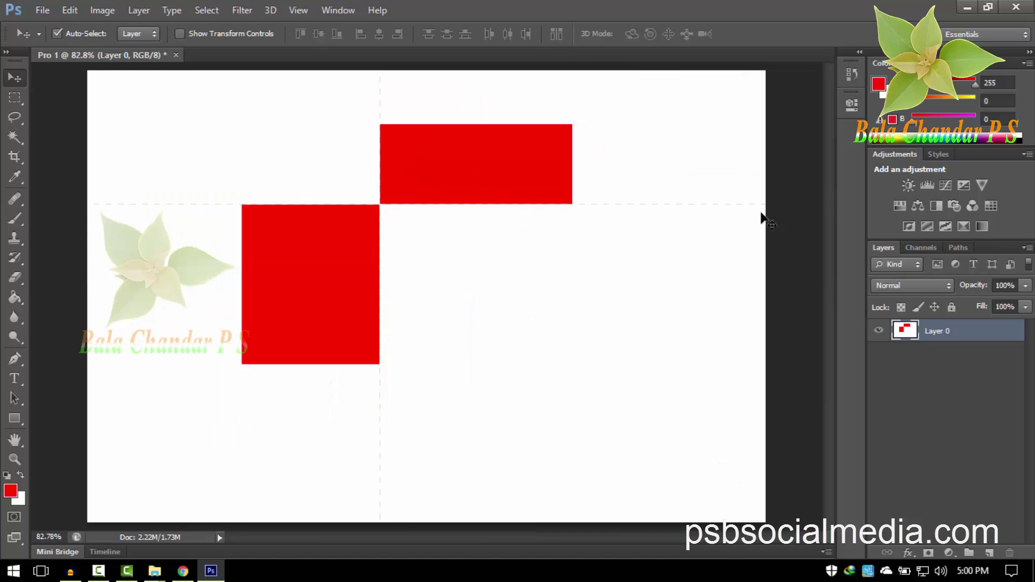
click(17, 162)
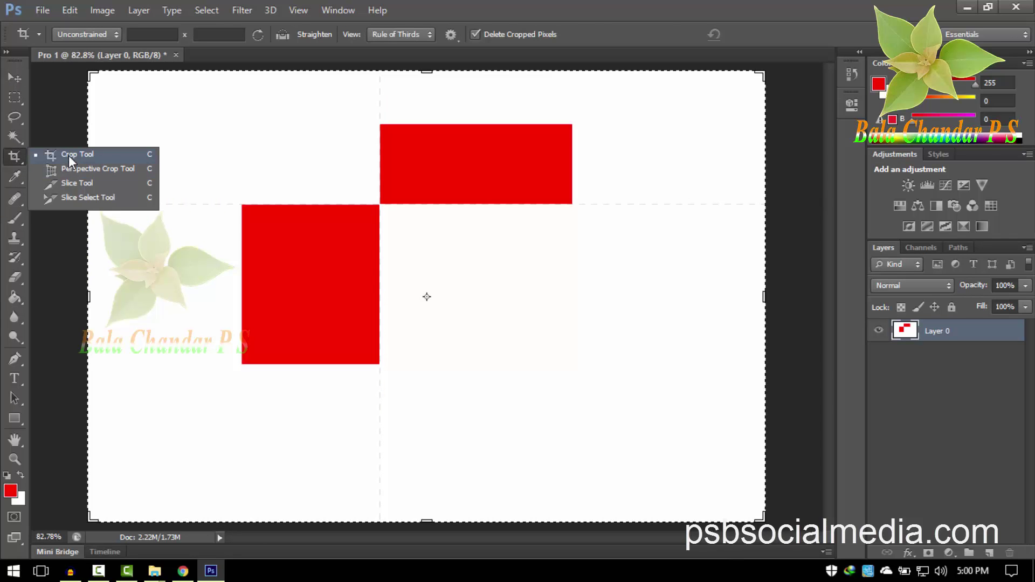
- Select the left red square with the Magic Wand
click(16, 139)
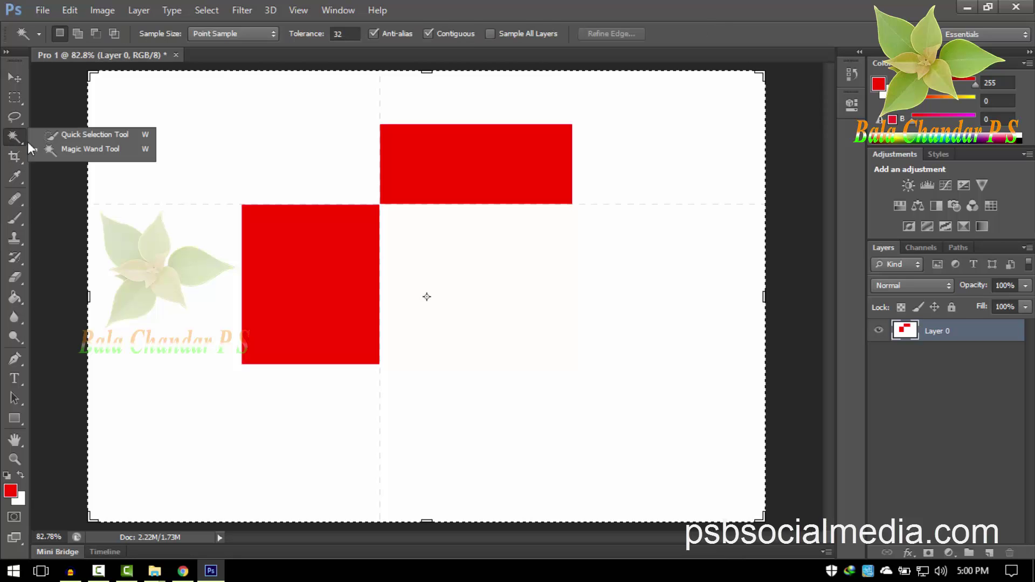
click(80, 134)
click(21, 135)
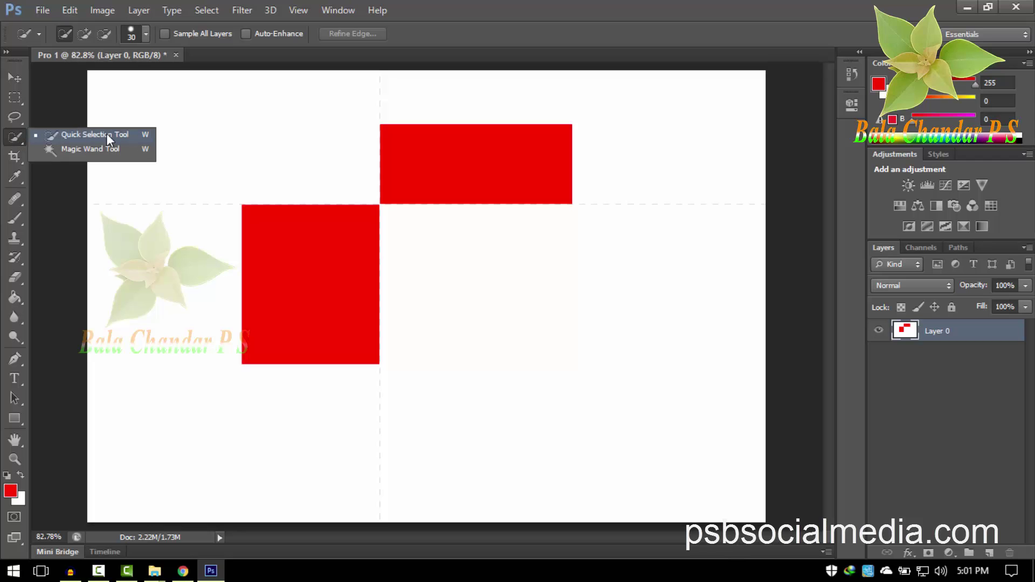
click(92, 149)
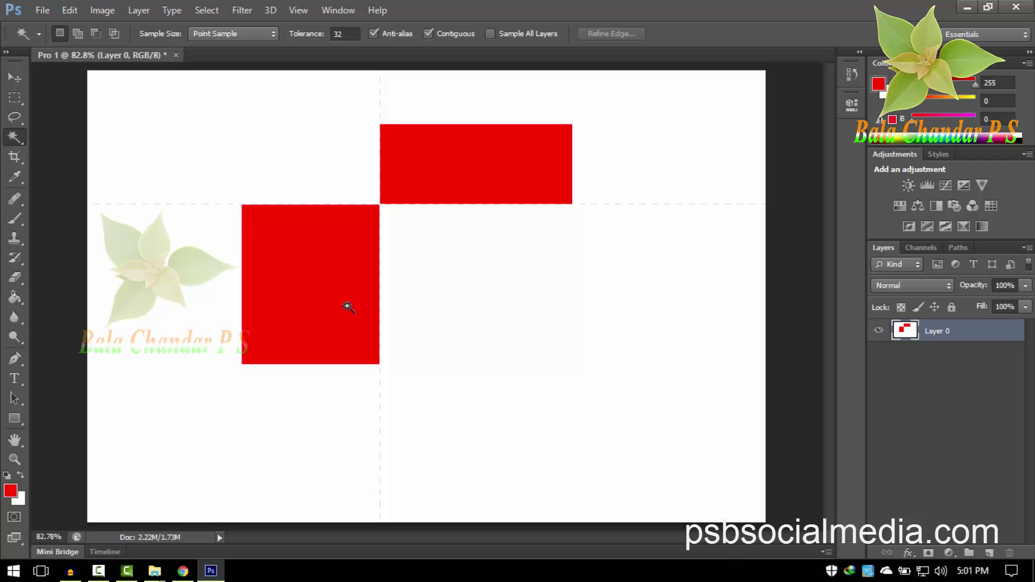
click(314, 290)
- Quick-select the top red rectangle, then the white area, deselecting after each
click(18, 138)
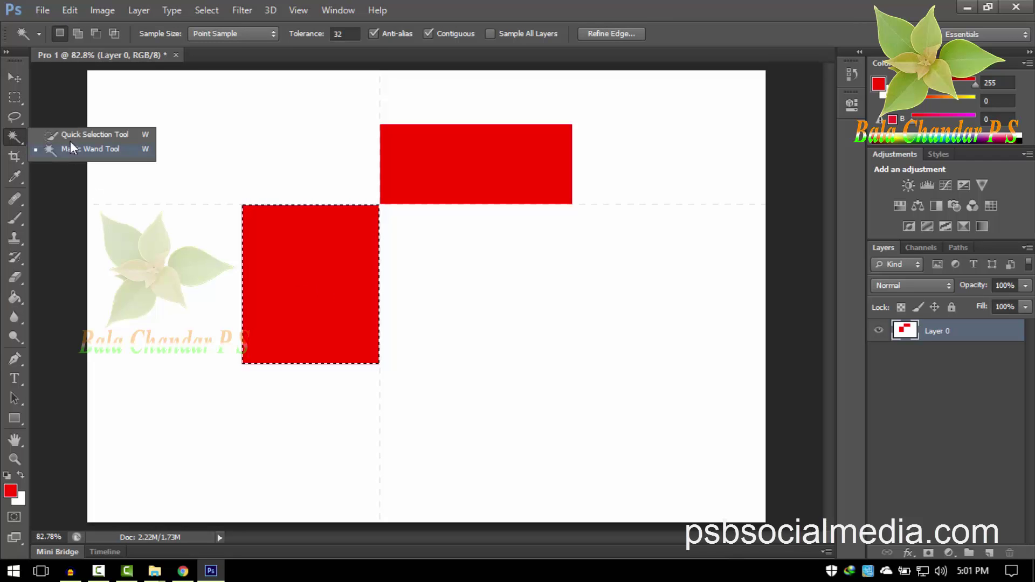
click(80, 134)
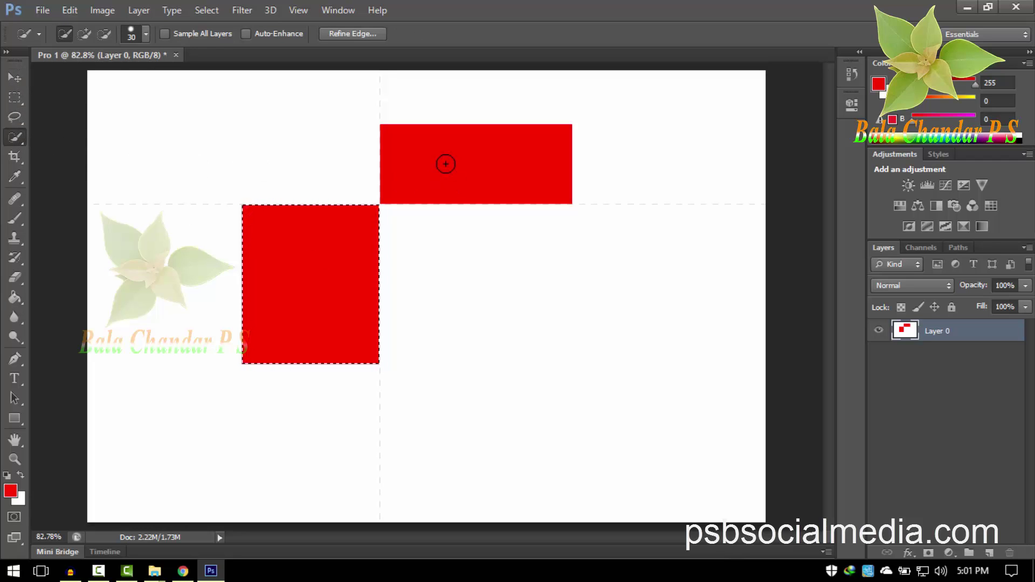
click(469, 168)
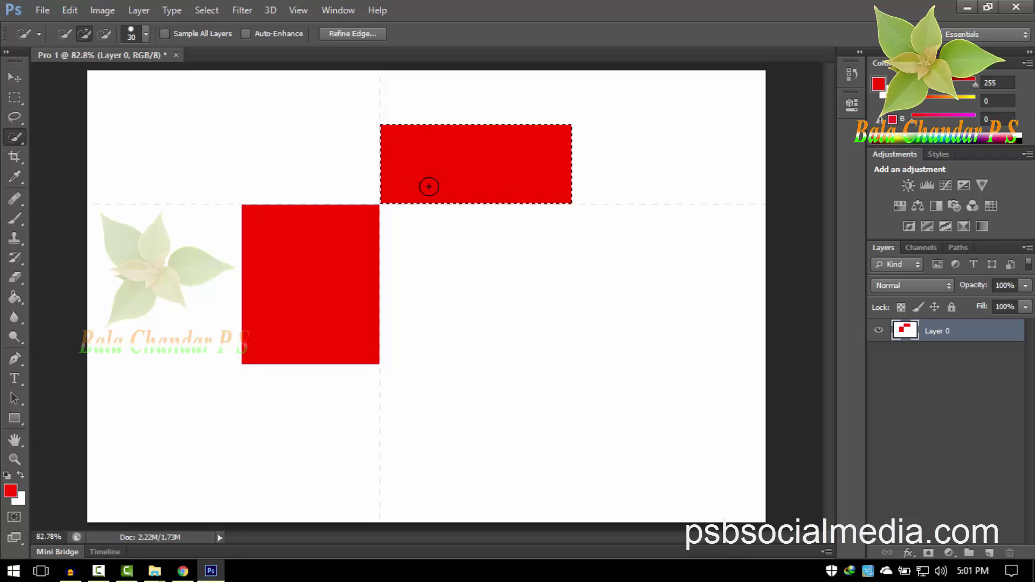
key(ctrl+d)
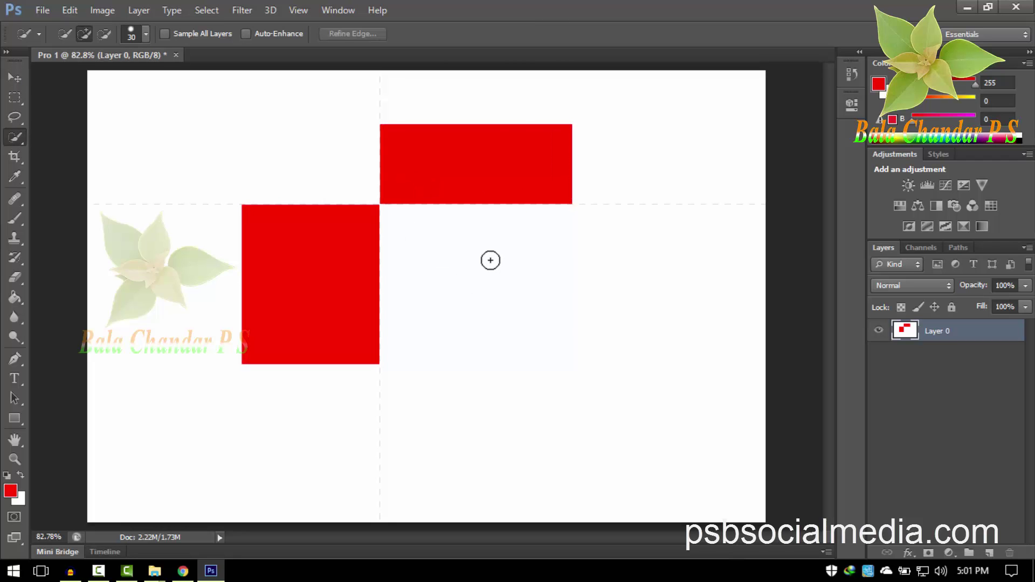
drag(490, 261, 607, 251)
drag(680, 278, 724, 289)
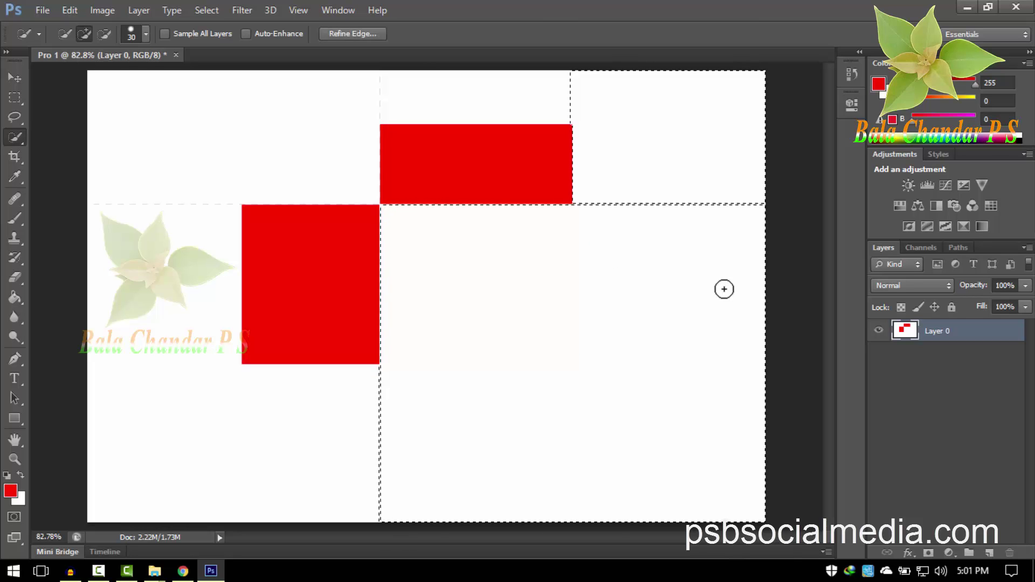
key(ctrl+d)
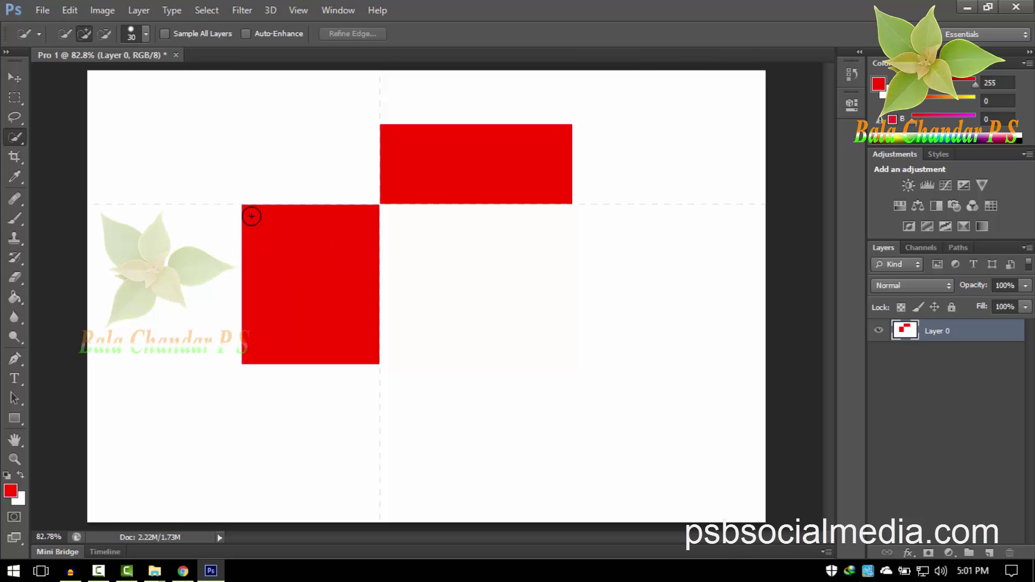
- Quick-select the left red square, deselect it, and fit the document in view
drag(249, 227, 258, 304)
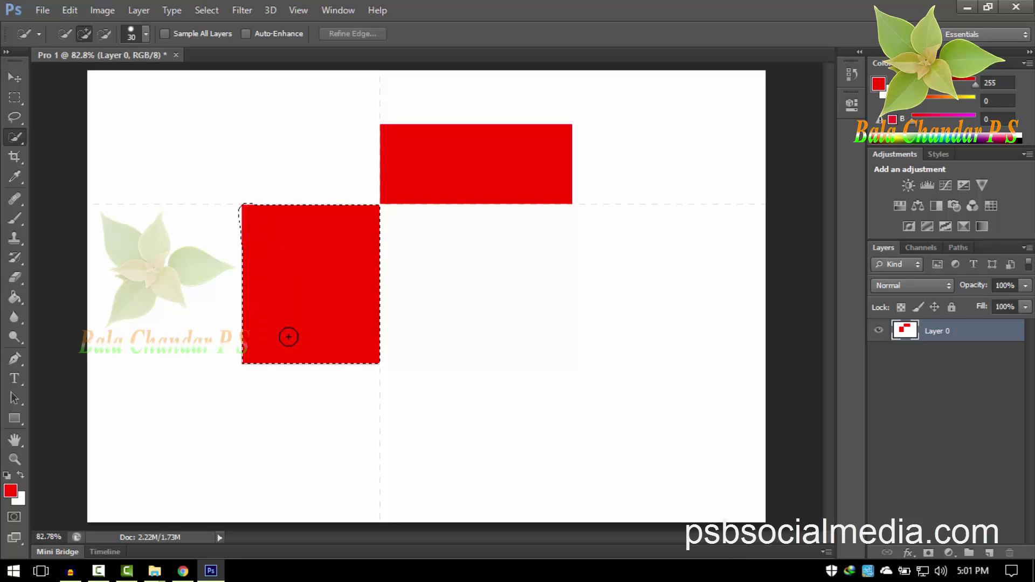
drag(289, 337, 305, 278)
scroll(244, 213, up, 5)
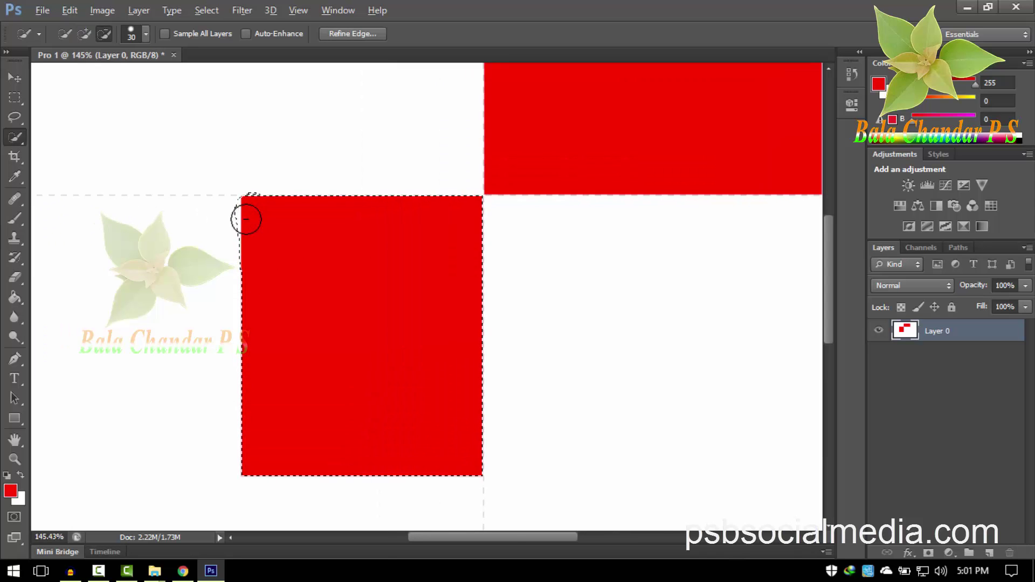
scroll(246, 220, up, 4)
scroll(230, 215, up, 4)
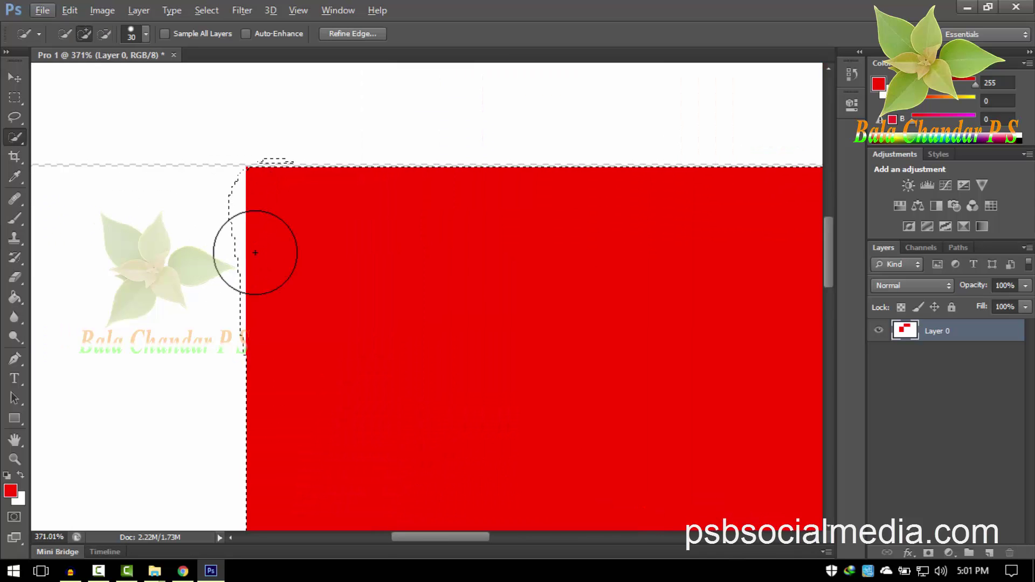
key(ctrl+d)
key(ctrl+0)
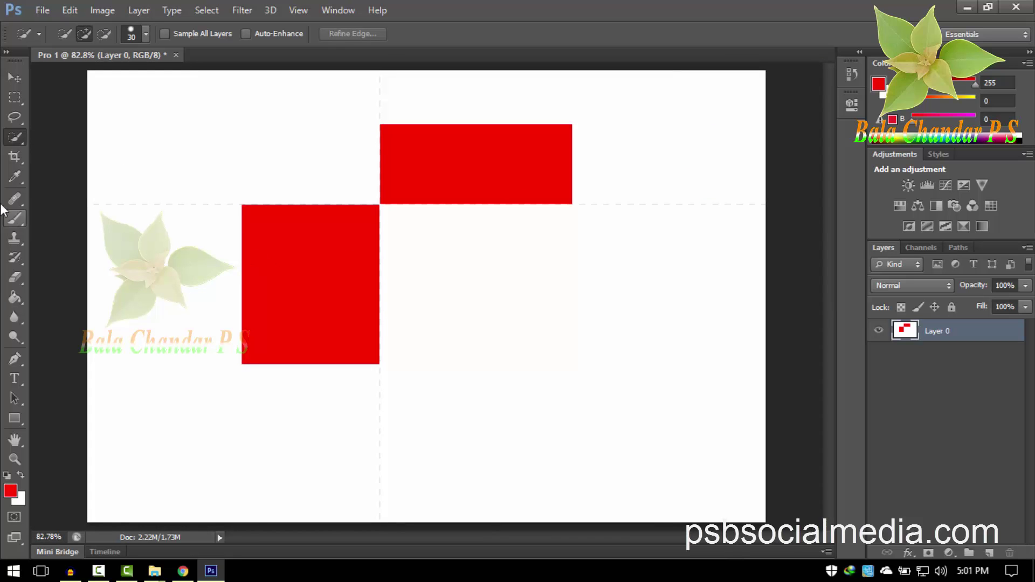
- Select the lower-left red square with the Magic Wand, zoom in on its edge, then fit the view
right_click(16, 135)
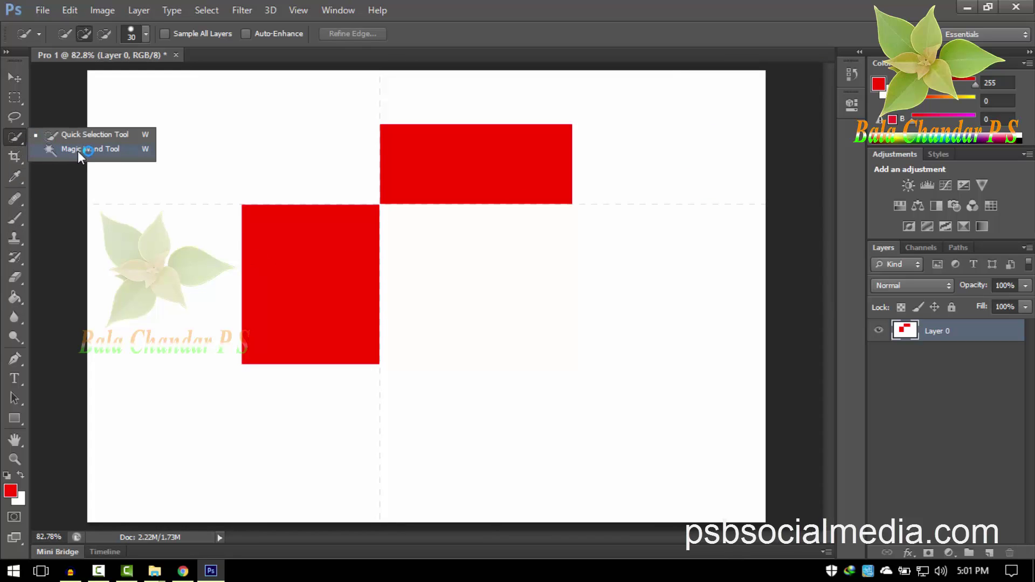
click(112, 154)
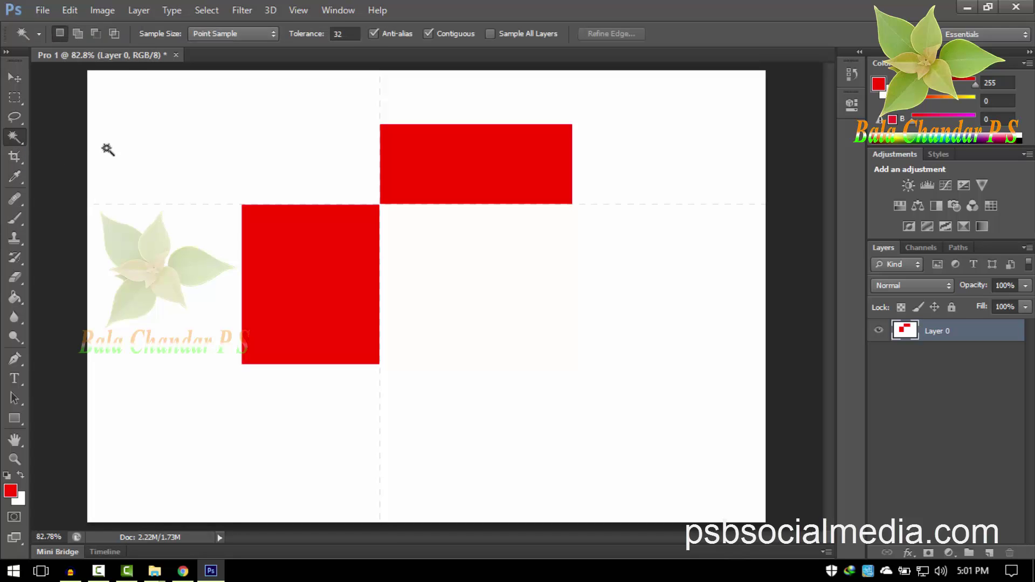
click(312, 263)
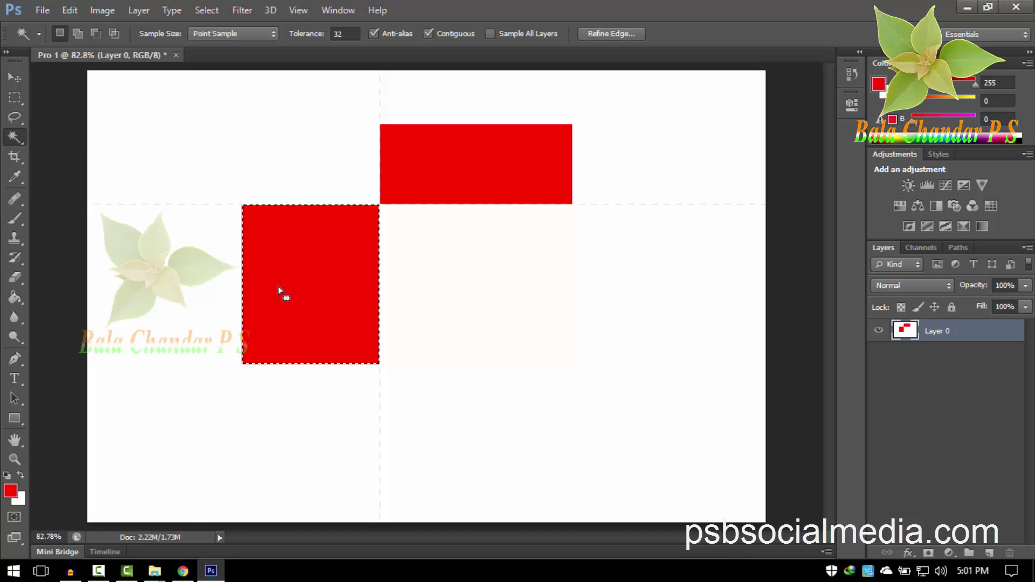
alt+scroll(234, 249, up, 3)
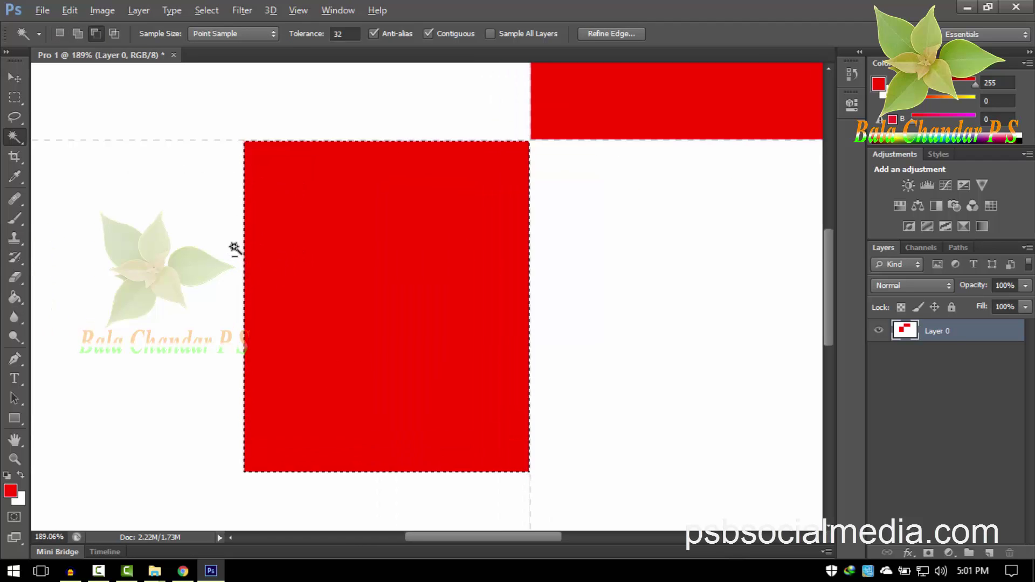
alt+scroll(234, 249, up, 2)
alt+scroll(240, 259, up, 2)
alt+scroll(259, 259, up, 2)
alt+scroll(262, 271, up, 2)
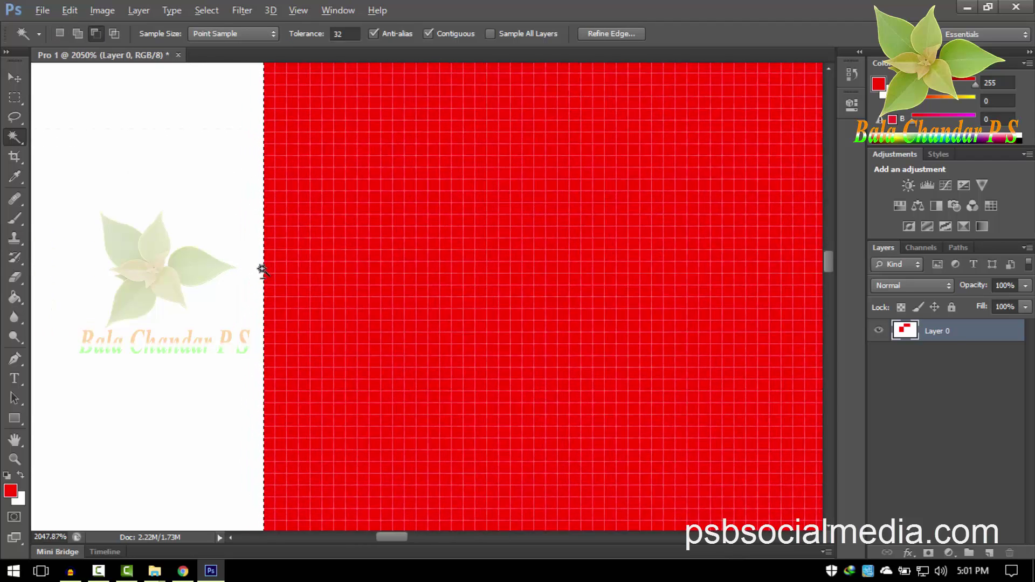
alt+scroll(262, 271, up, 1)
alt+scroll(261, 270, up, 1)
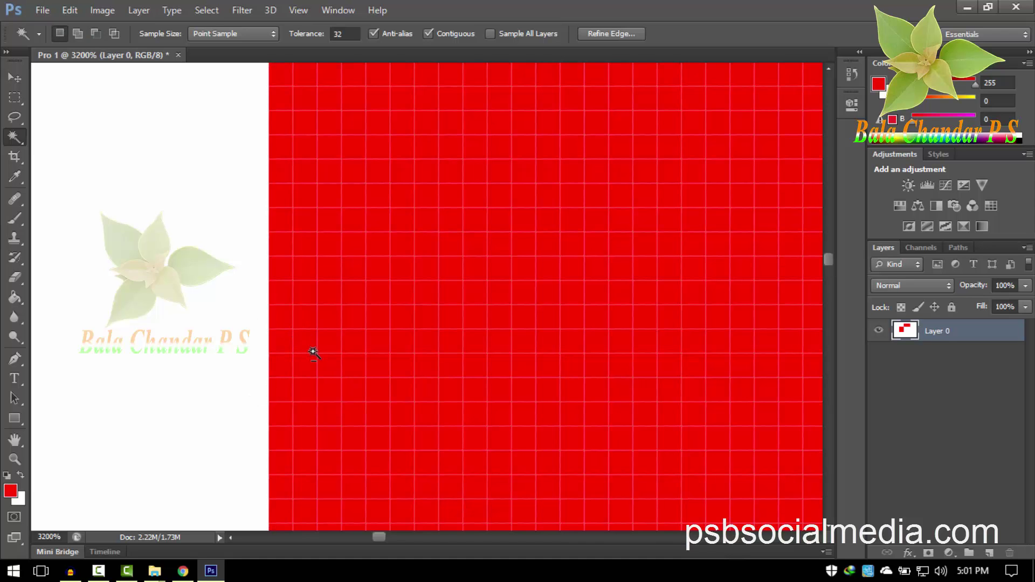
key(ctrl+0)
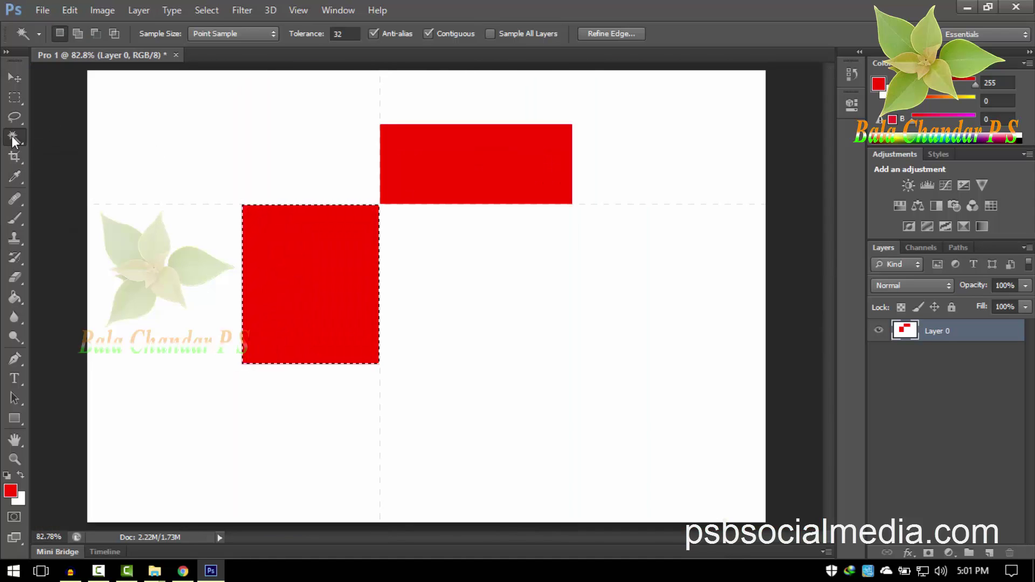
- Try a crop around the selected red square, adjust its sides and corner, then cancel it
right_click(12, 135)
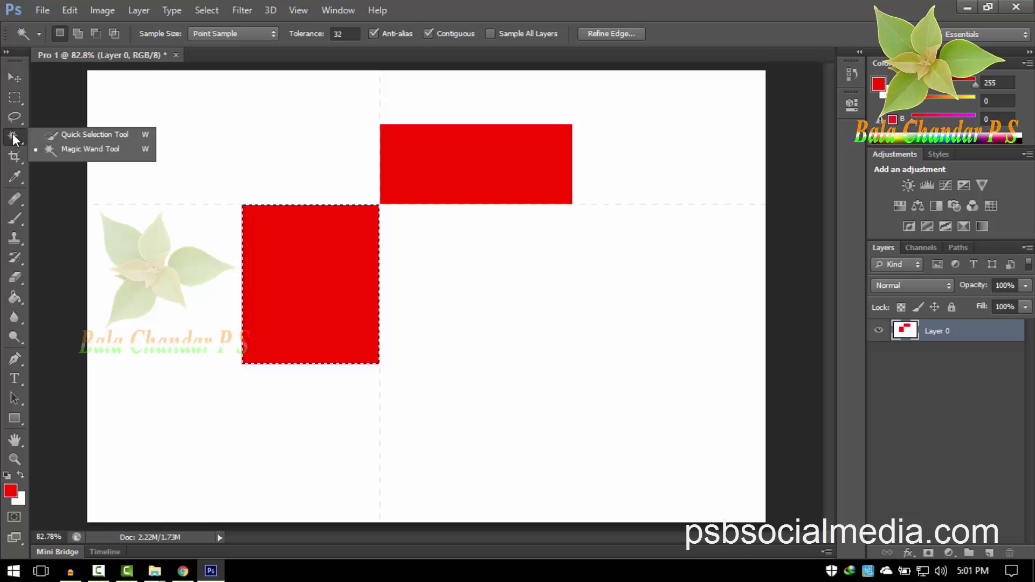
click(15, 164)
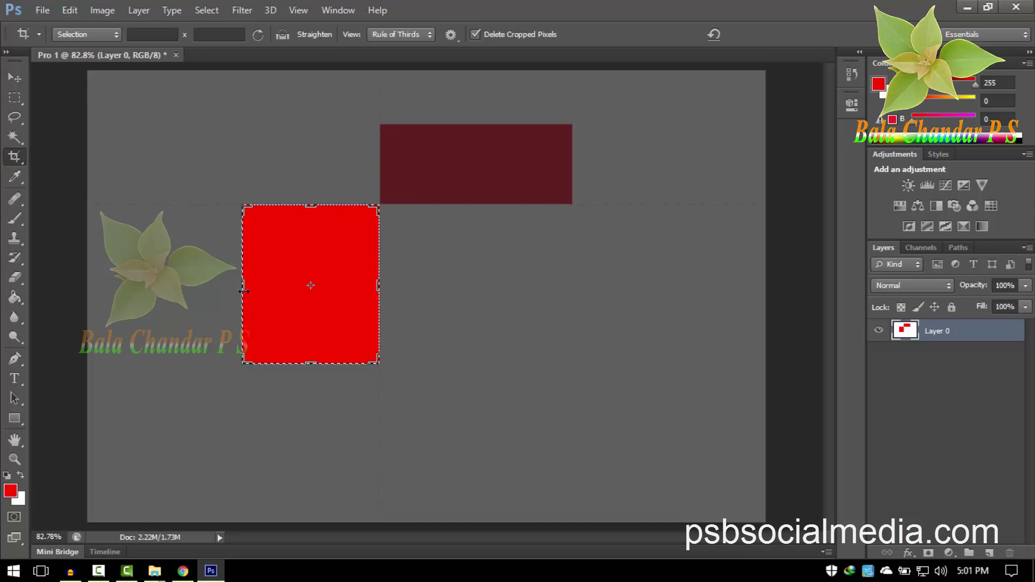
drag(244, 286, 203, 286)
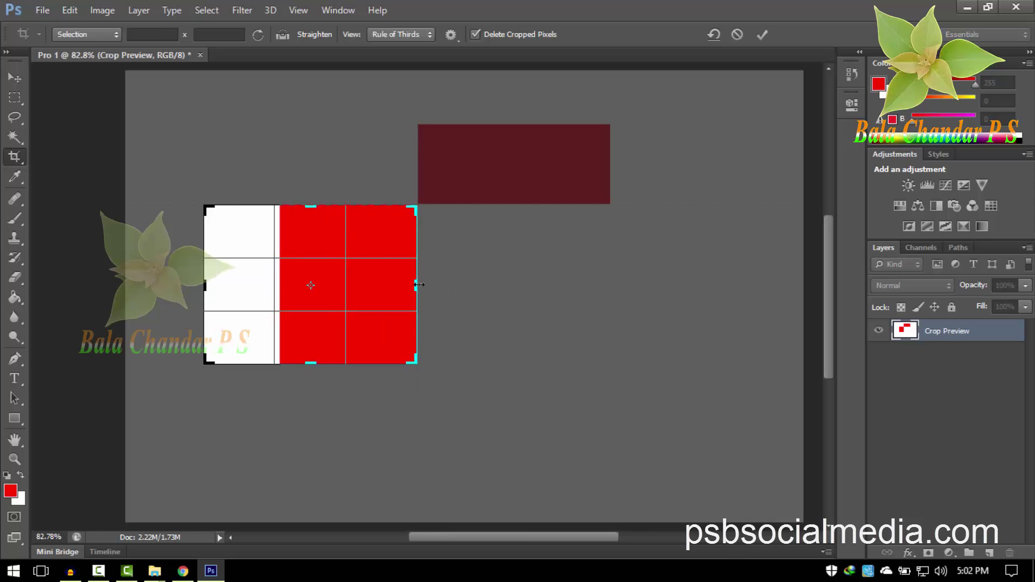
drag(411, 286, 454, 285)
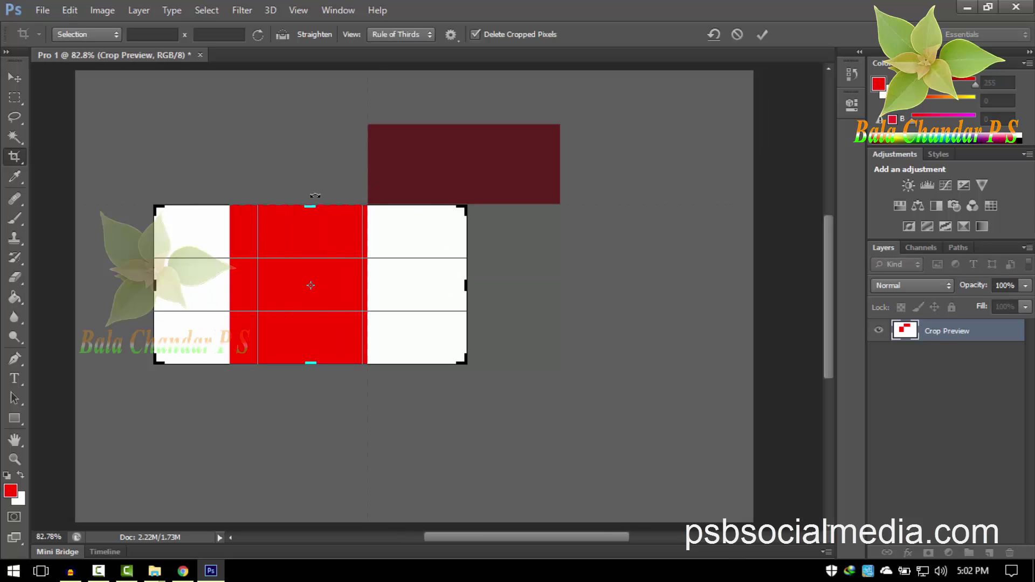
drag(456, 213, 324, 227)
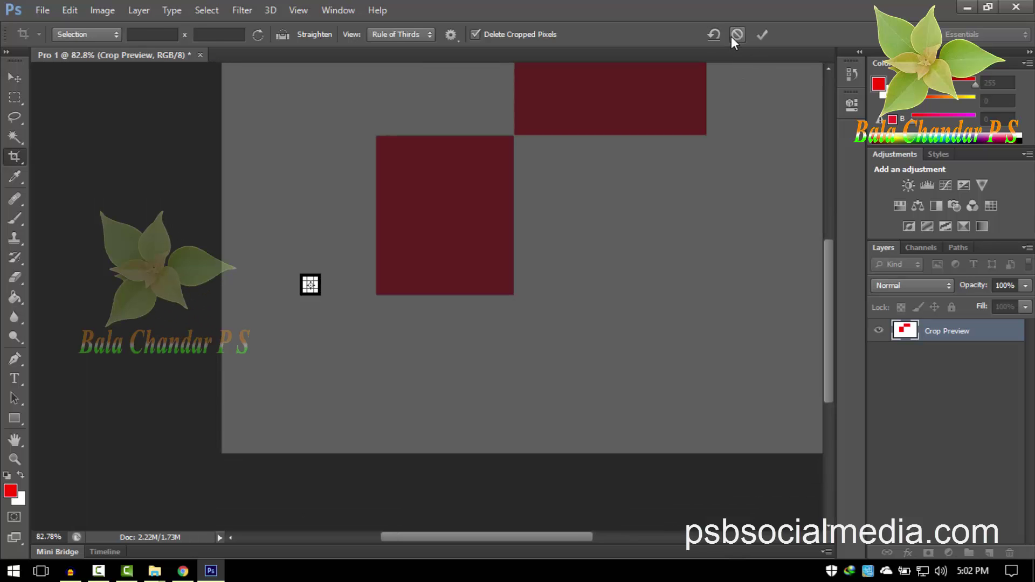
click(735, 36)
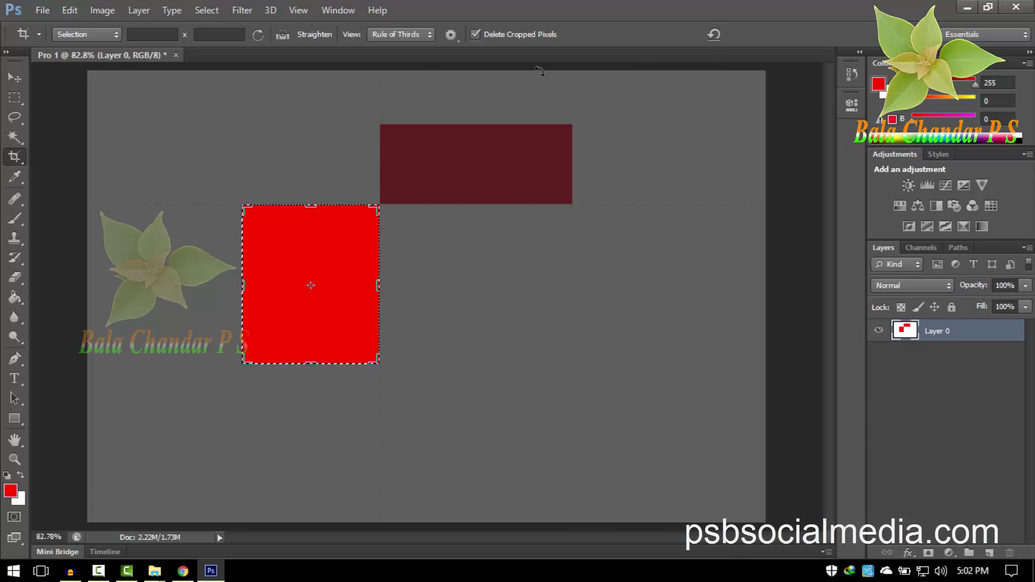
click(13, 137)
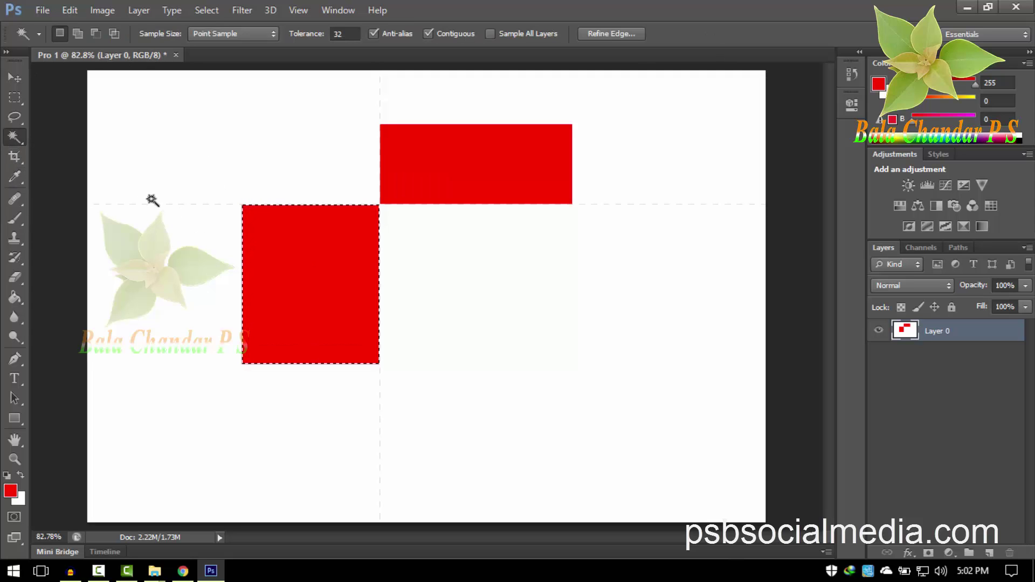
click(18, 158)
- Enlarge the crop frame past the canvas corners, then cancel to keep the original canvas size
click(59, 158)
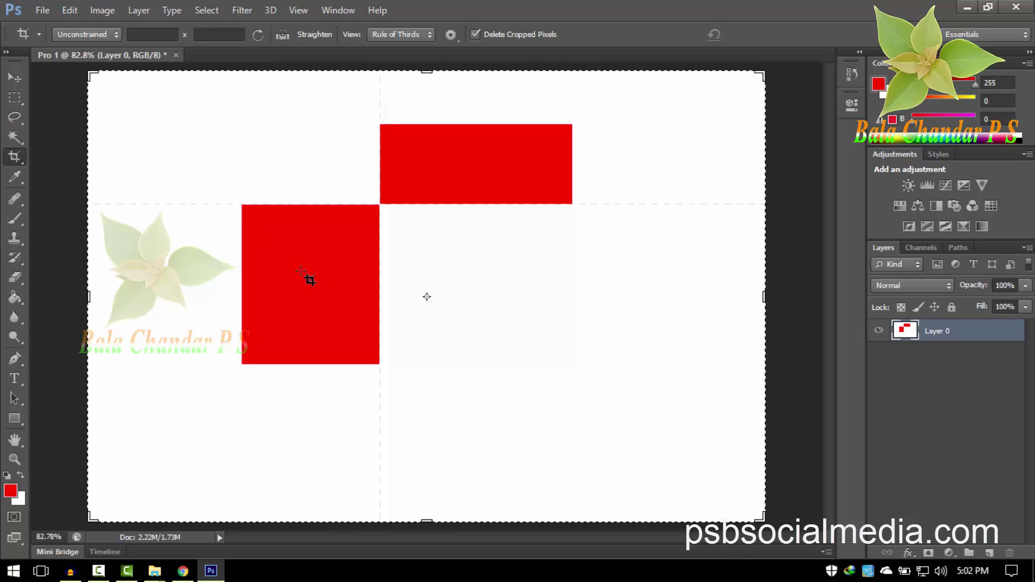
right_click(15, 156)
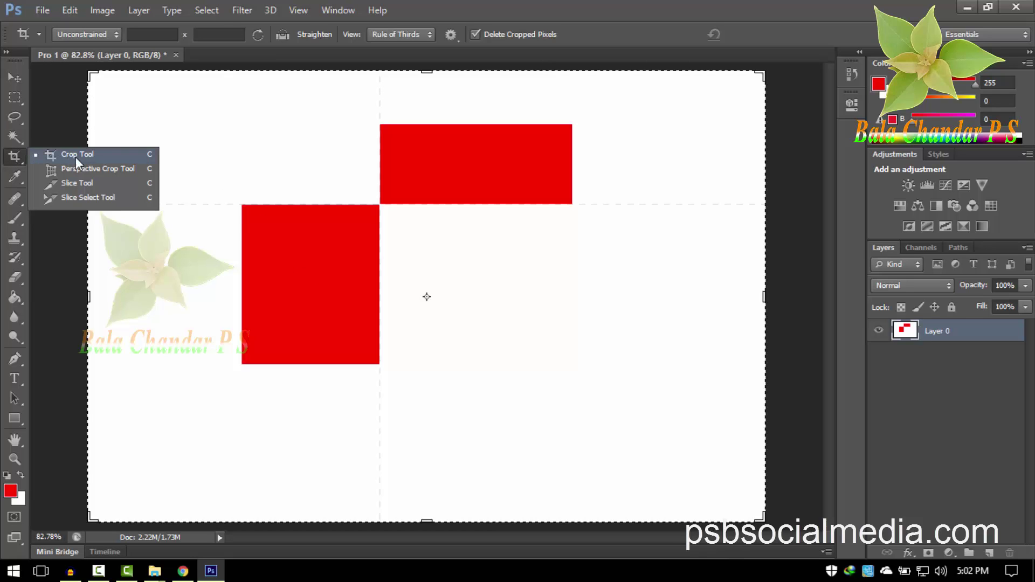
click(96, 157)
mouse_move(92, 77)
mouse_down()
mouse_move(281, 181)
mouse_move(41, 80)
mouse_up()
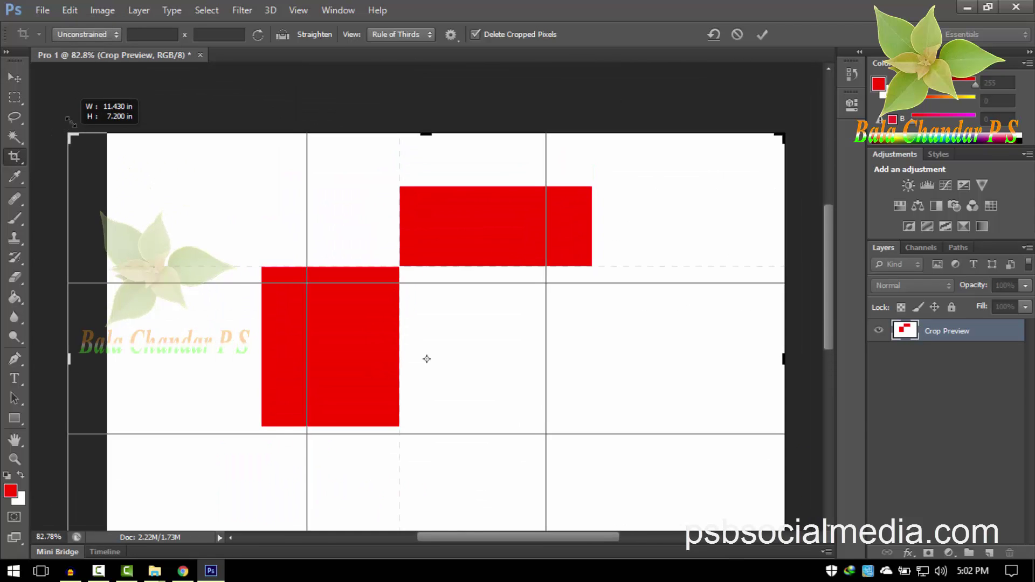
drag(42, 81, 98, 156)
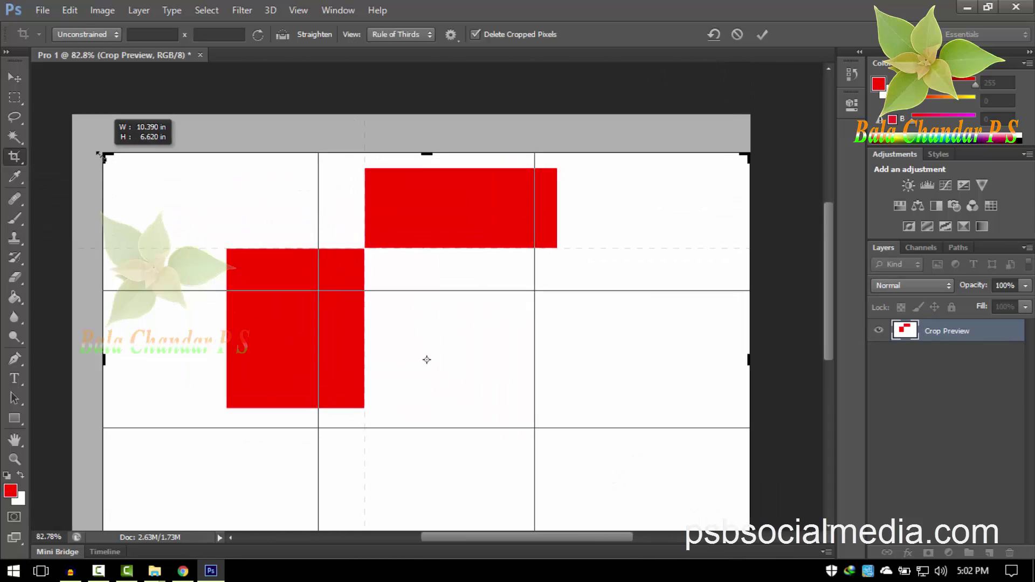
mouse_move(100, 156)
mouse_down()
mouse_move(65, 90)
mouse_move(92, 131)
mouse_up()
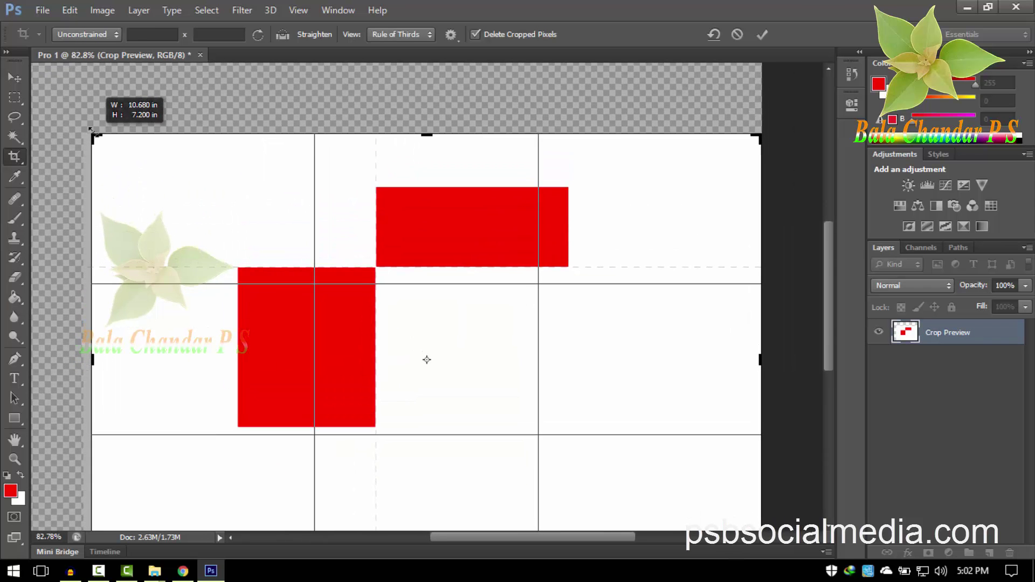
click(736, 35)
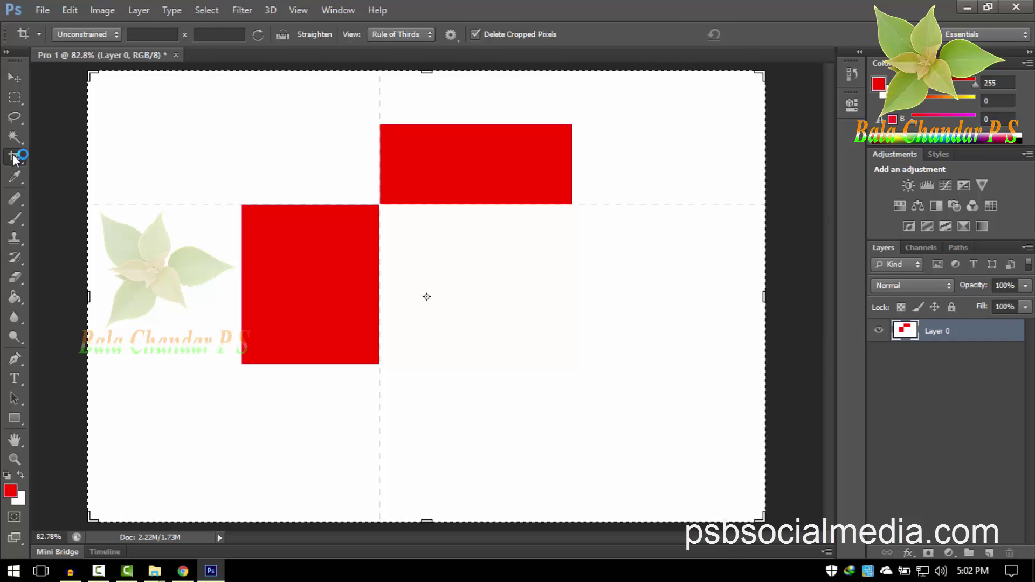
- Draw a Perspective Crop box across the canvas and skew its top-left corner inward
click(14, 155)
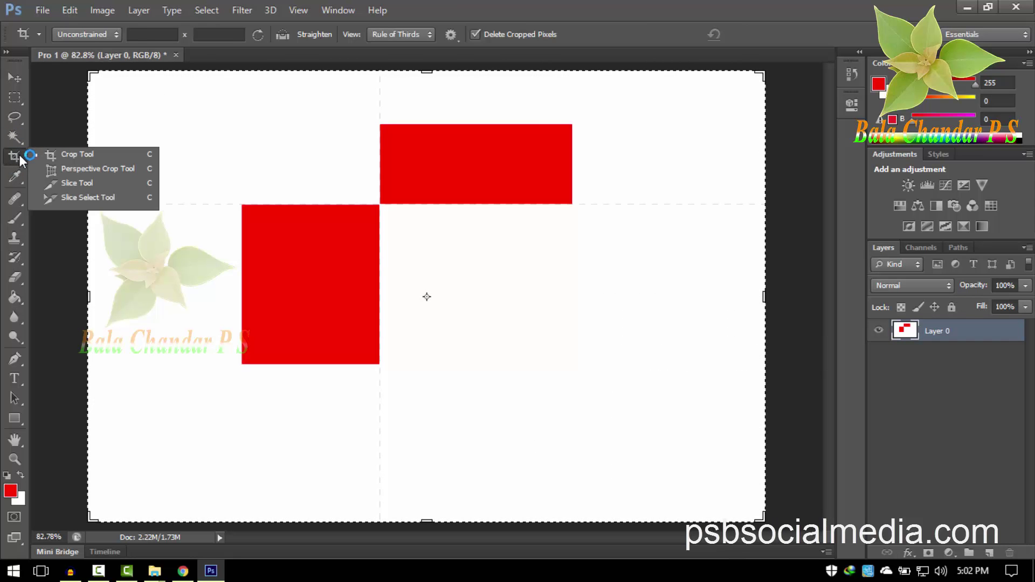
click(109, 170)
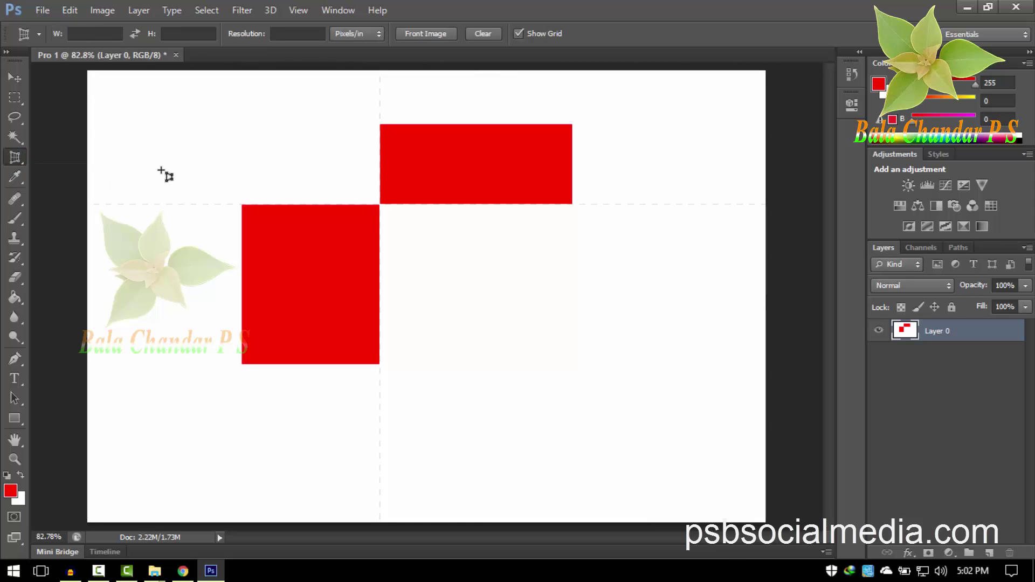
drag(87, 76, 659, 397)
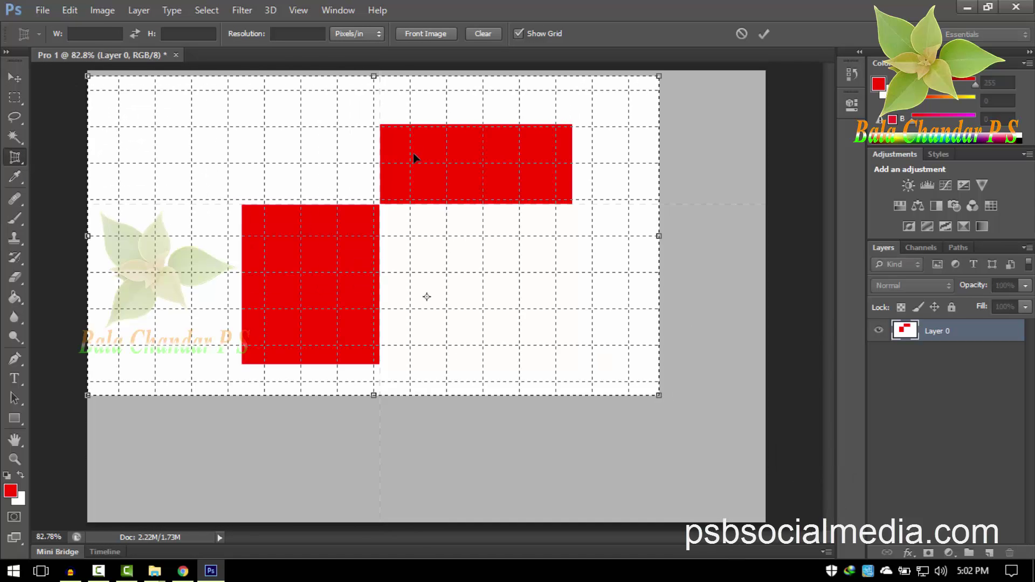
drag(424, 164, 467, 189)
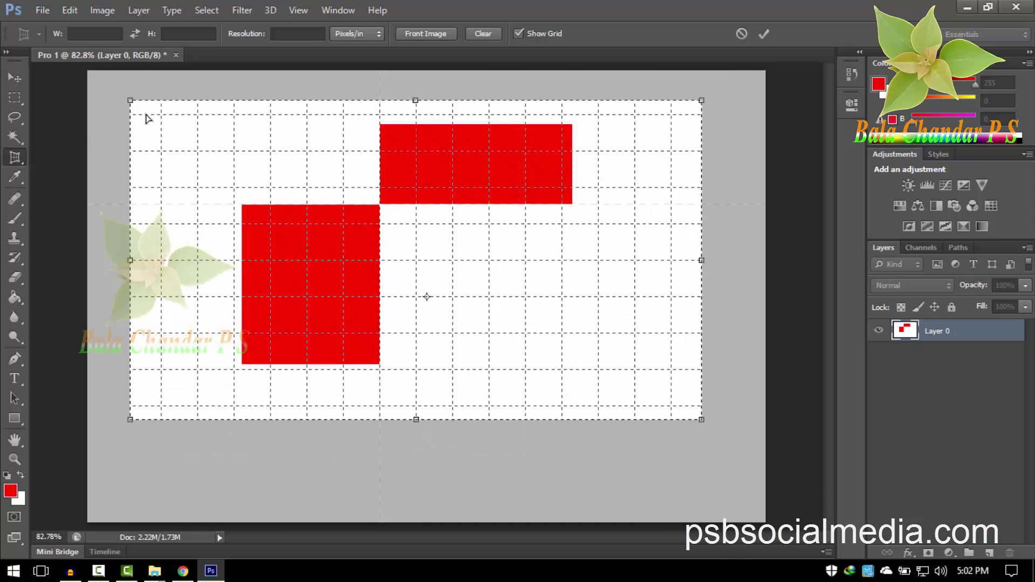
drag(130, 100, 321, 143)
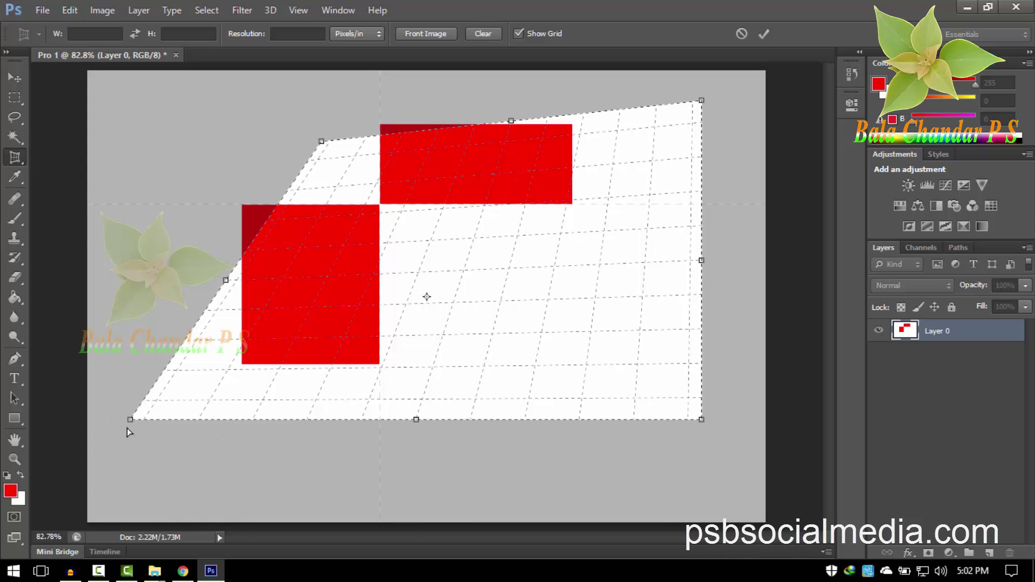
- Stretch the bottom corners and reshape the top, apply the perspective crop, then undo it
drag(130, 420, 88, 522)
drag(701, 422, 765, 522)
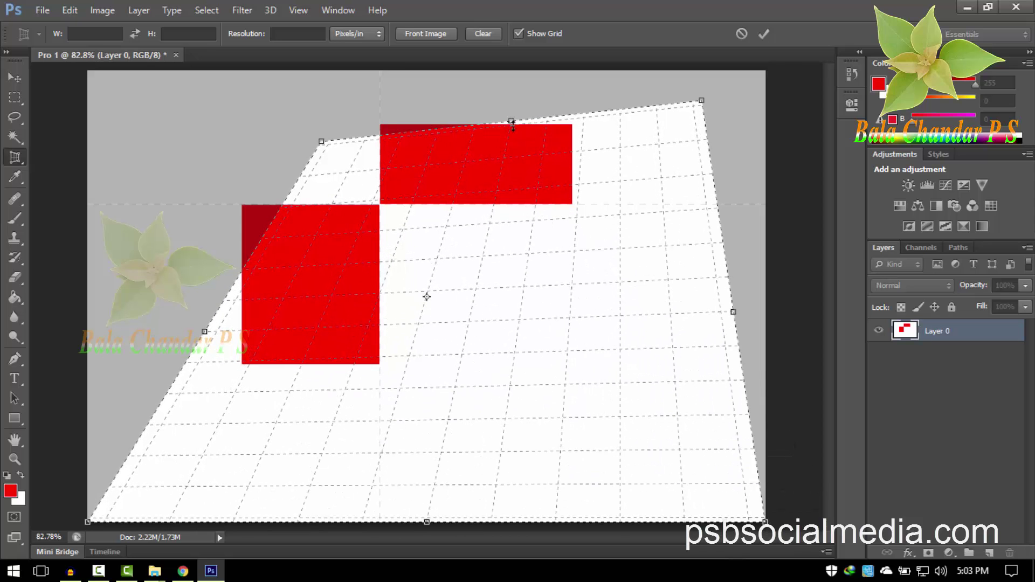
drag(512, 124, 497, 183)
mouse_move(280, 205)
mouse_down()
mouse_move(396, 144)
mouse_move(407, 156)
mouse_up()
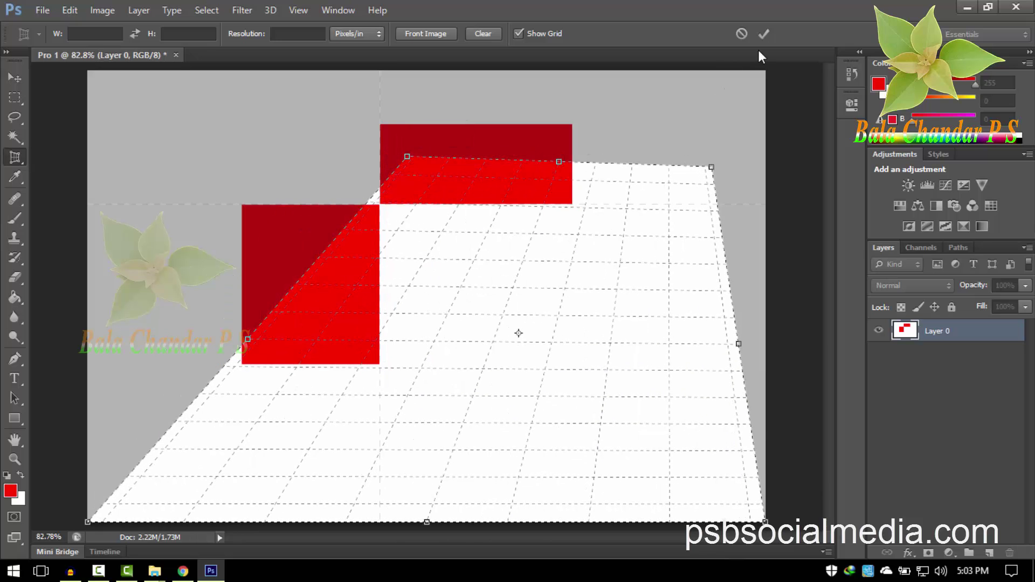
click(763, 33)
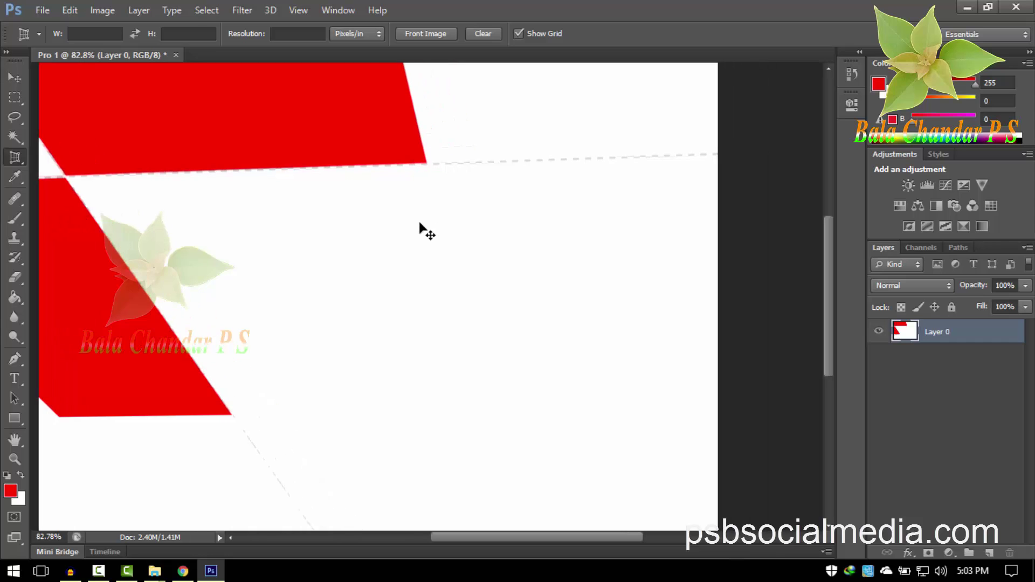
key(ctrl+0)
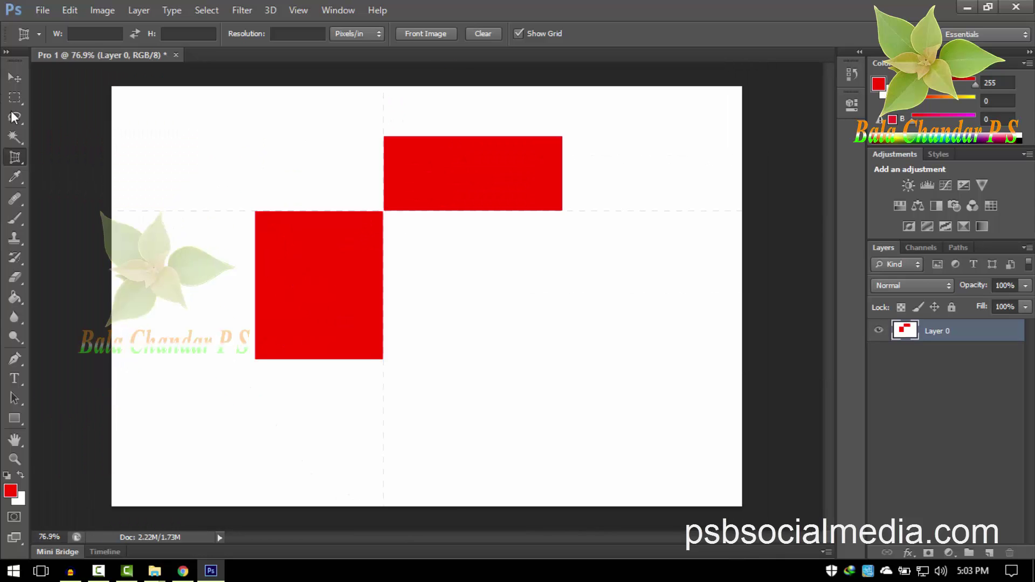
- Draw two user slices with the Slice Tool, around the left red square and the upper rectangle
right_click(19, 162)
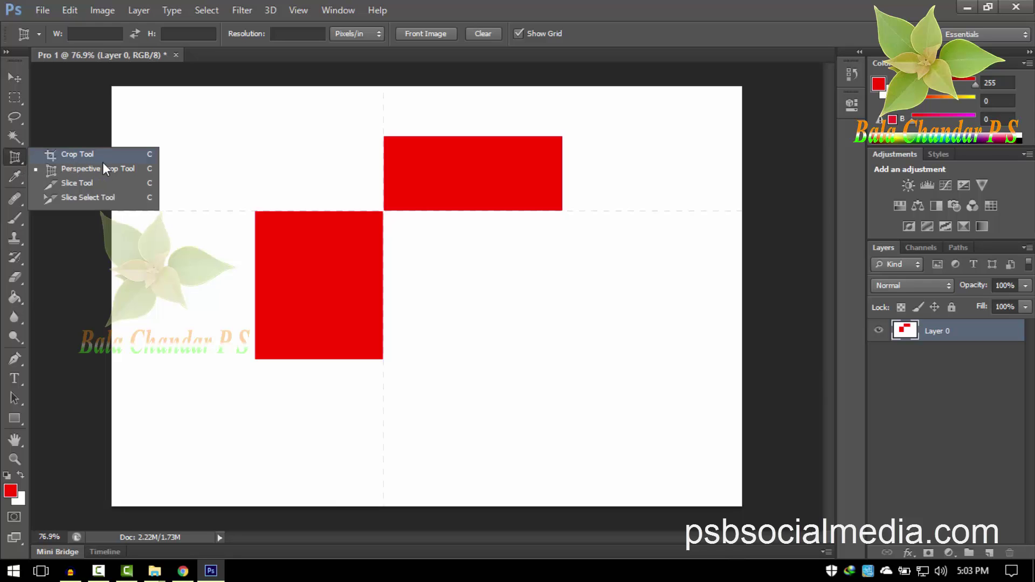
click(69, 158)
right_click(17, 157)
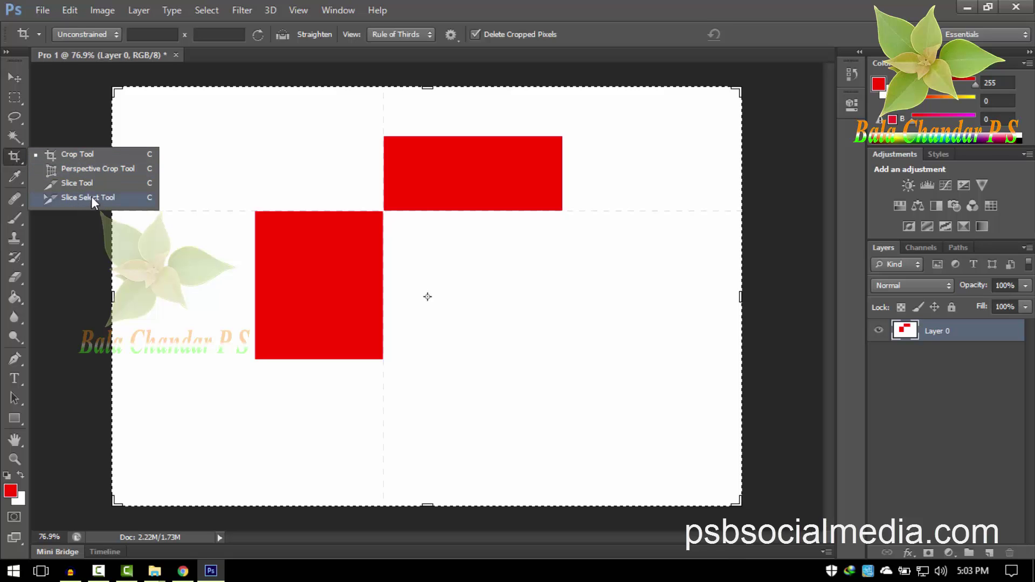
click(91, 156)
right_click(15, 159)
click(82, 182)
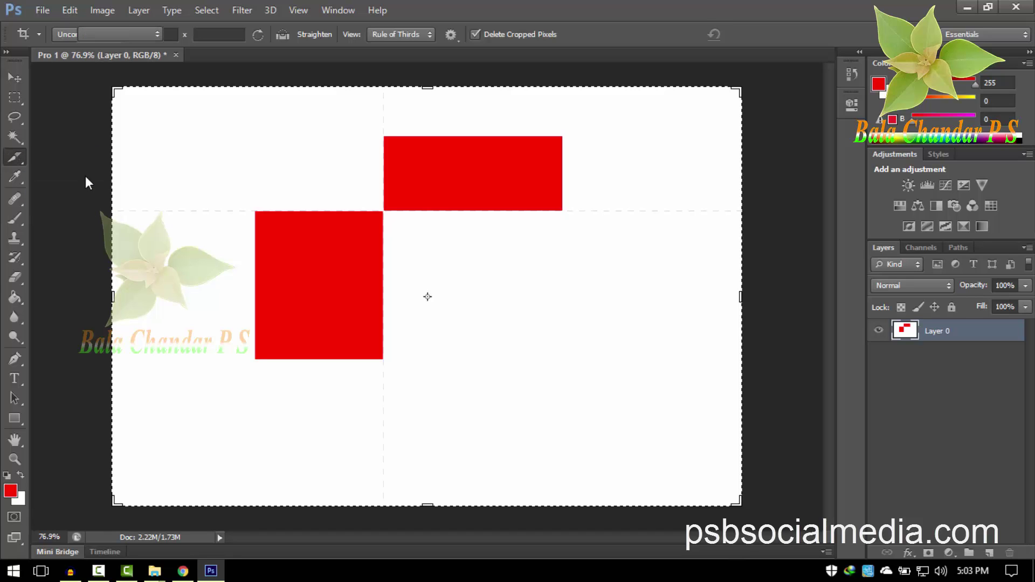
drag(239, 173, 442, 410)
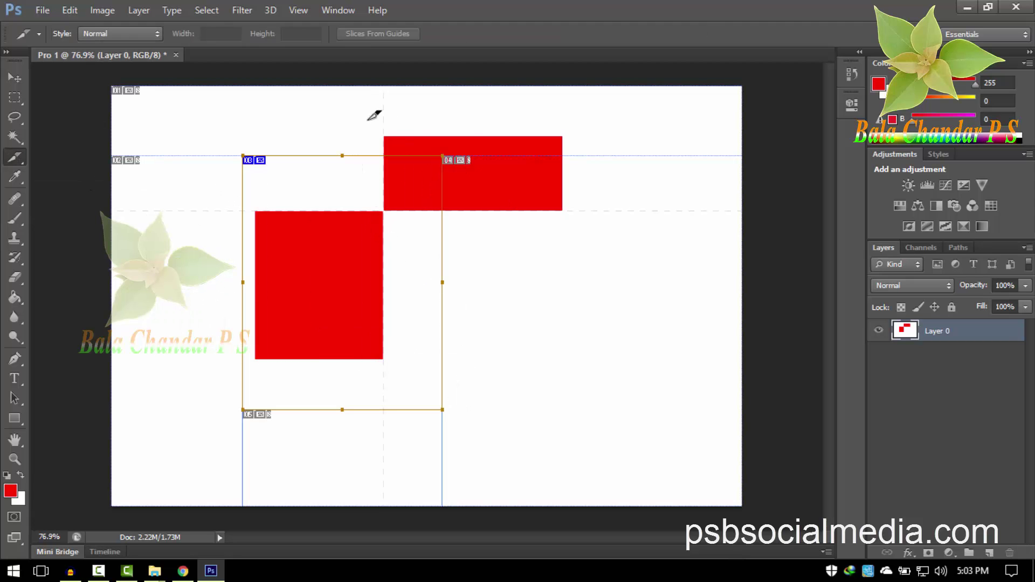
drag(355, 116, 579, 222)
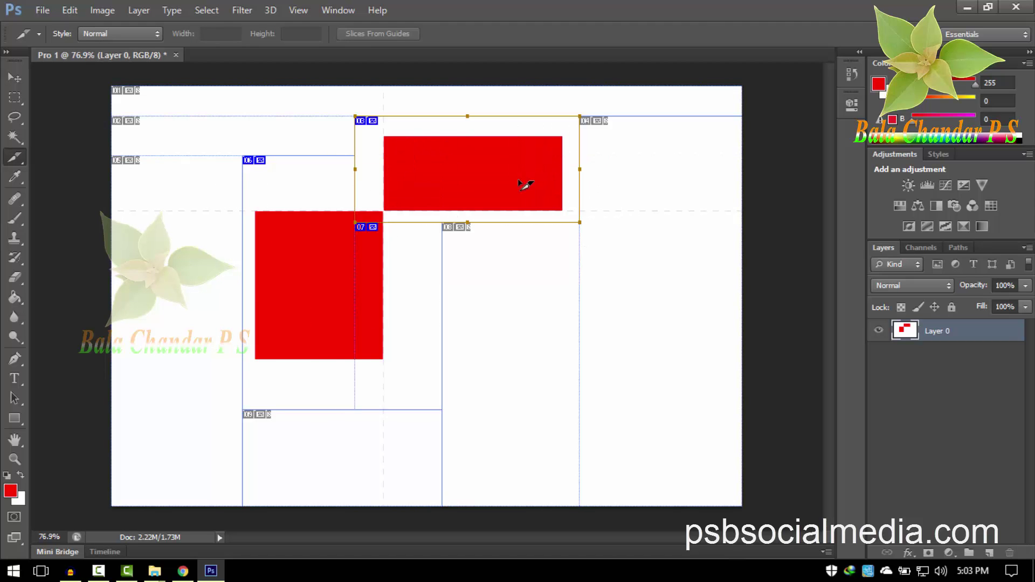
- Select and delete both user slices with the Slice Select Tool, leaving one whole-image slice
right_click(23, 156)
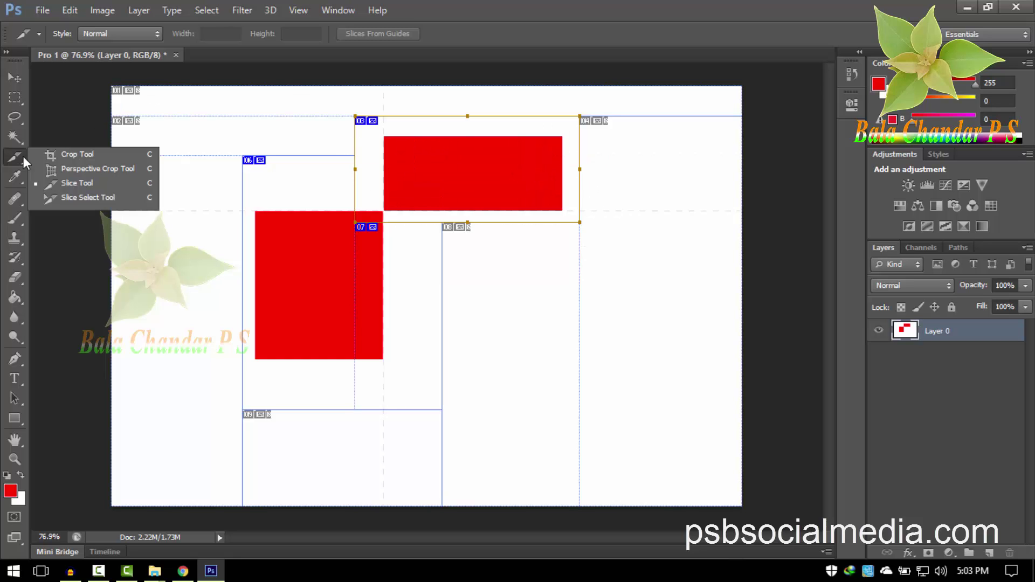
click(56, 199)
click(327, 331)
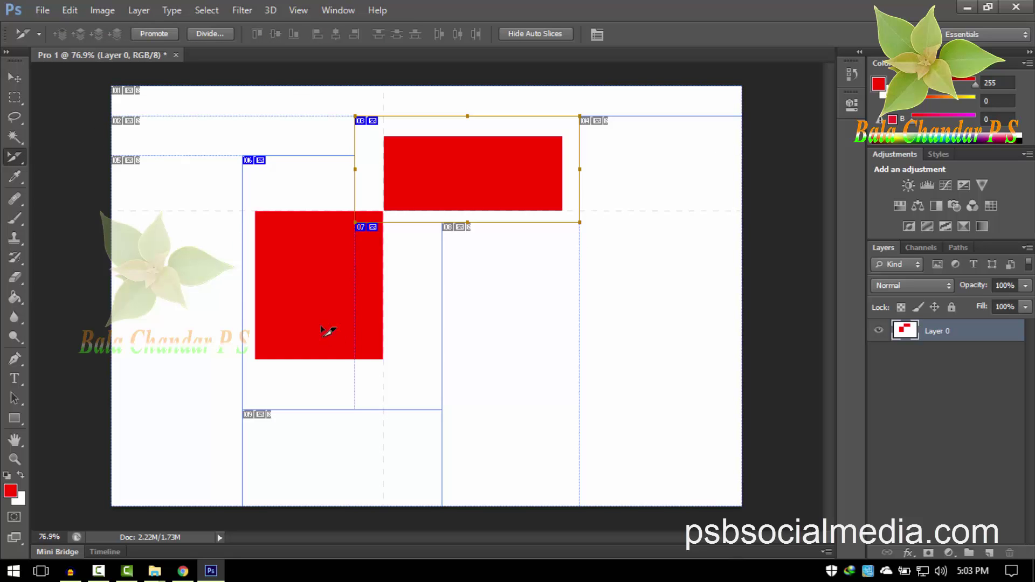
click(438, 339)
key(Delete)
key(Delete)
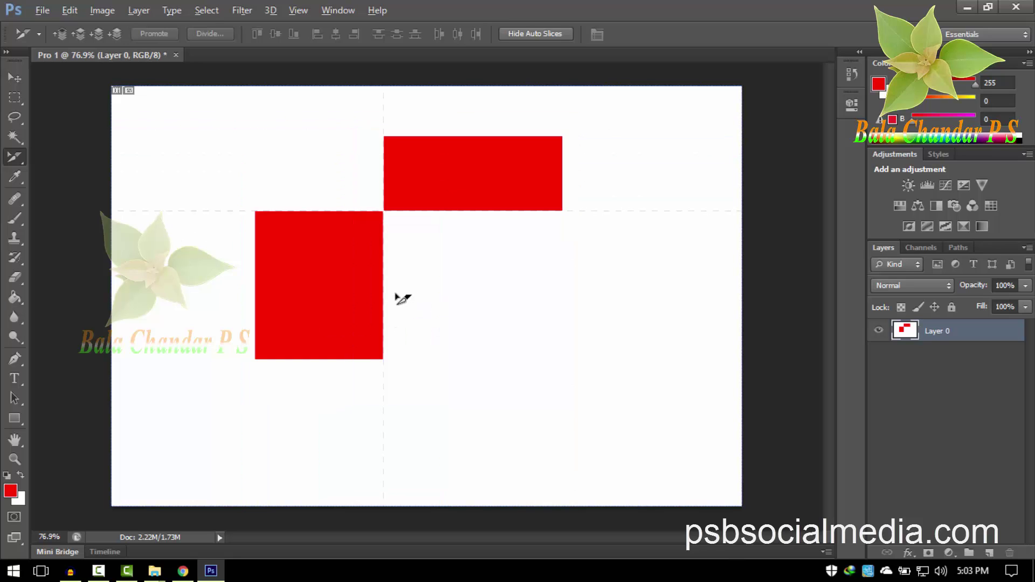
key(ctrl+z)
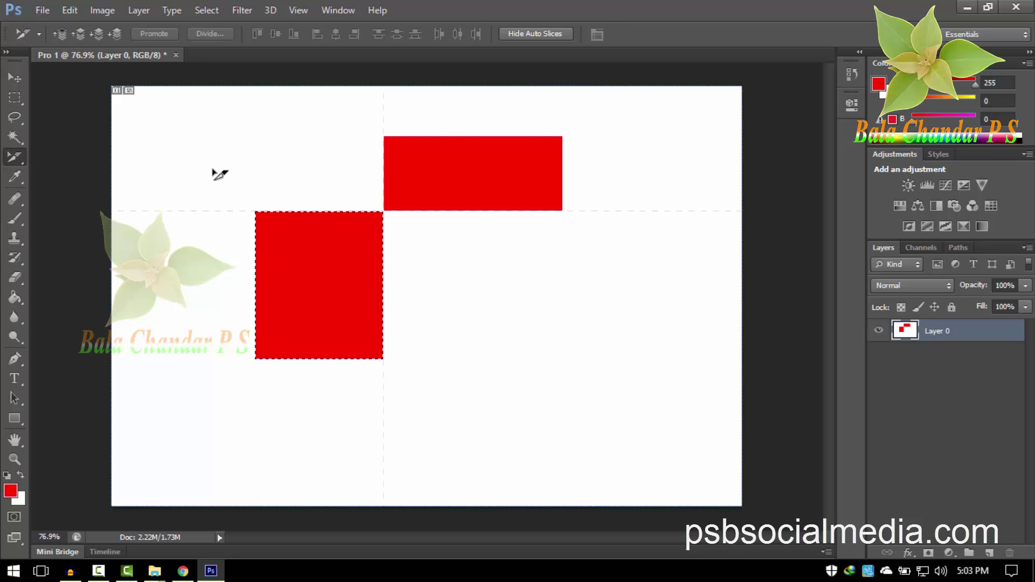
click(441, 240)
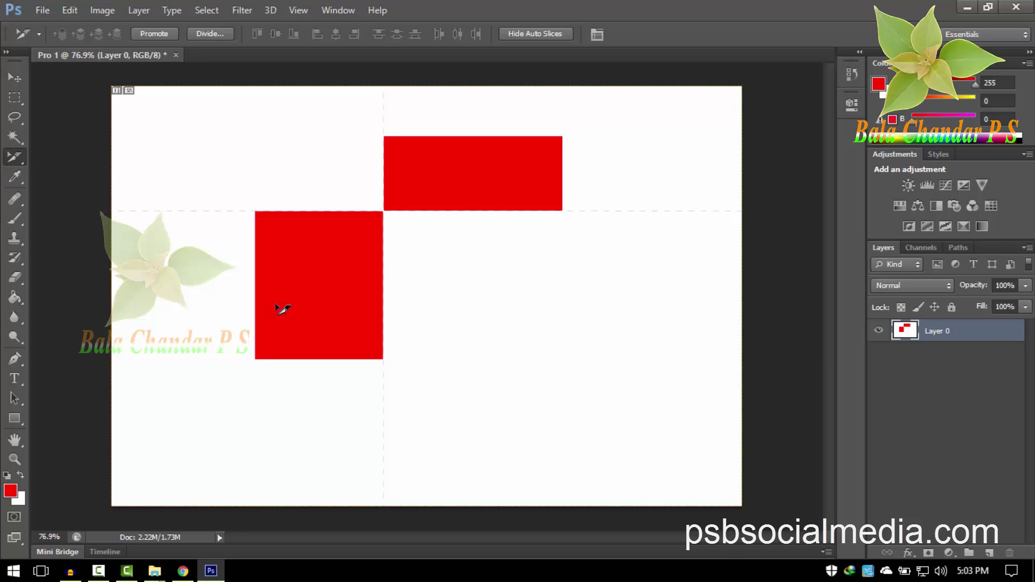
click(18, 157)
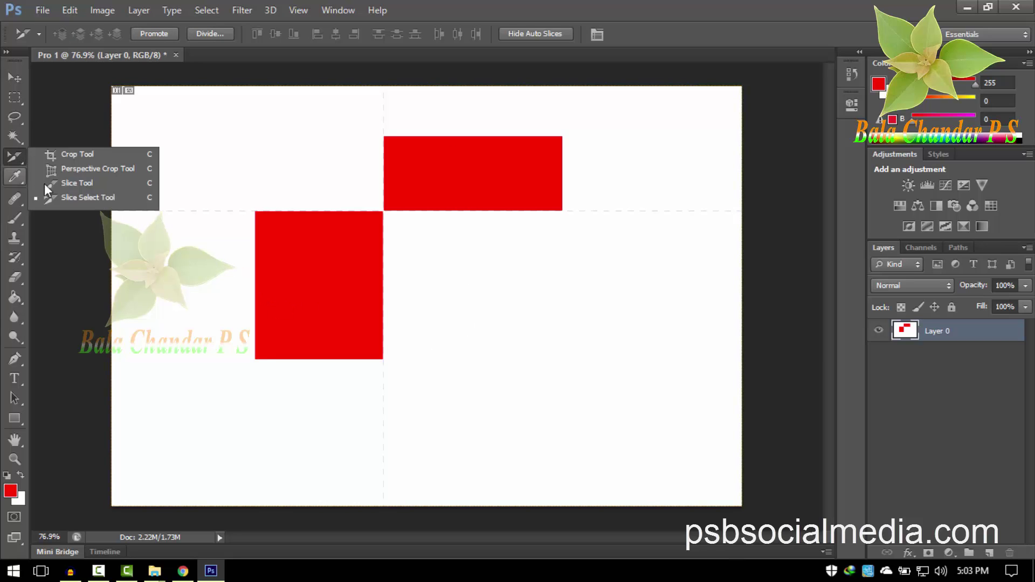
click(21, 174)
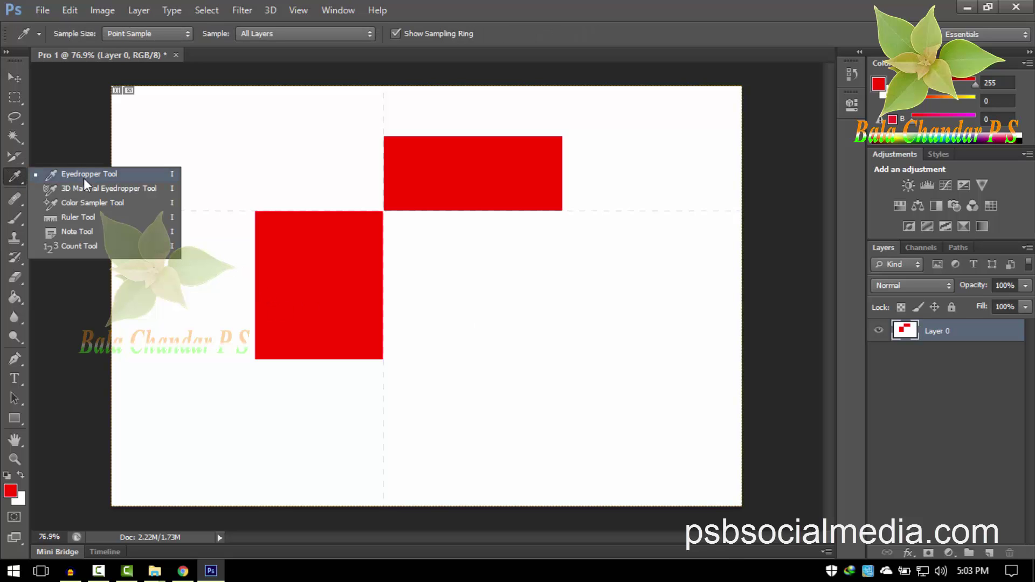
- Sample red from the left rectangle, then white from the canvas as the foreground colour
click(108, 174)
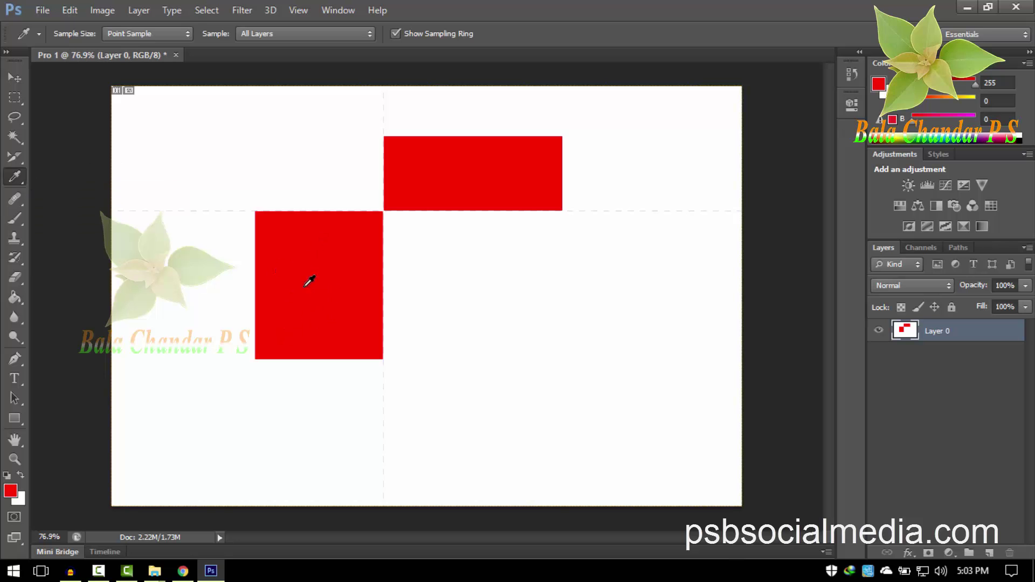
click(319, 265)
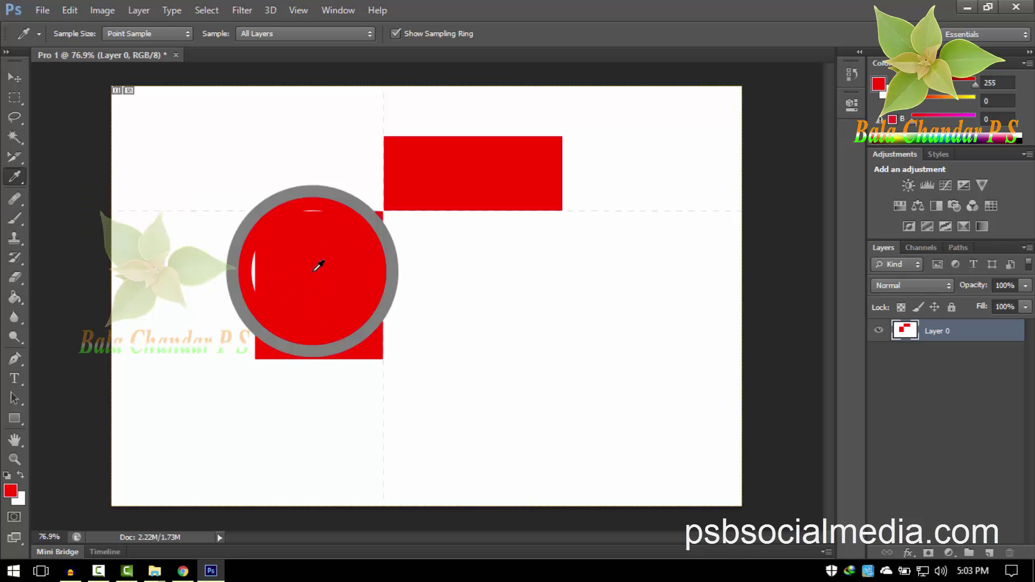
click(10, 492)
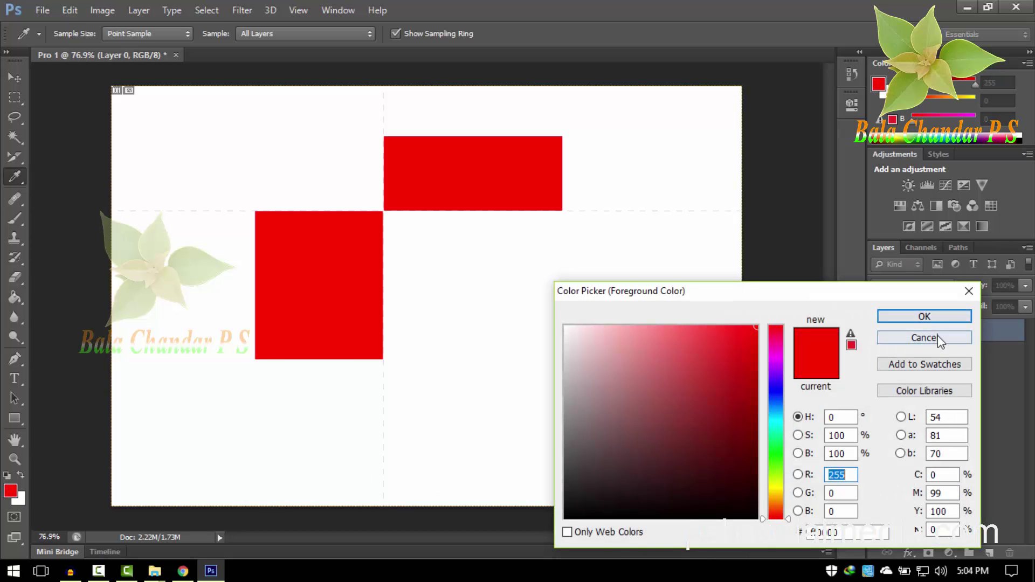
click(938, 337)
click(485, 329)
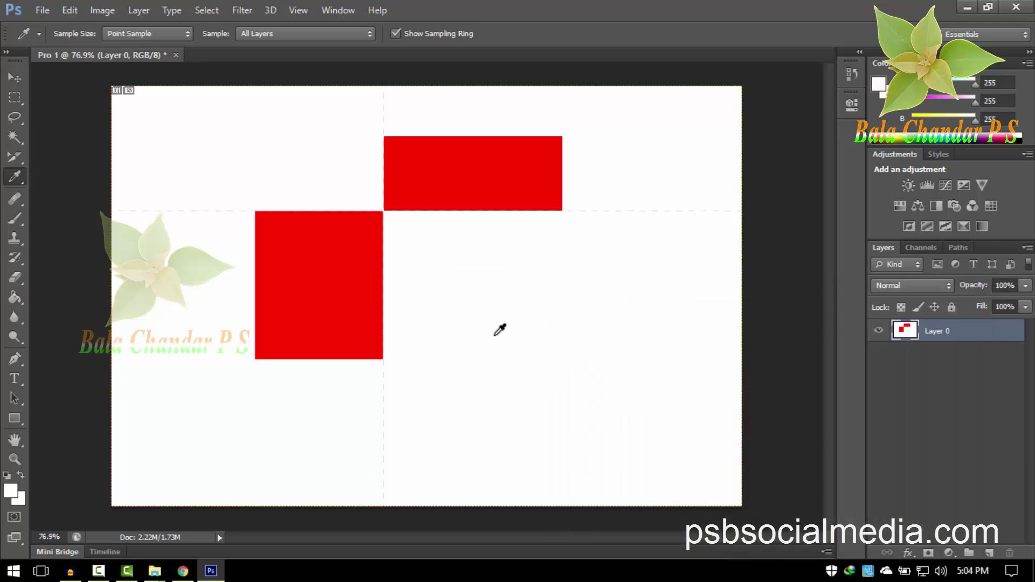
mouse_move(500, 329)
mouse_down()
mouse_move(394, 271)
mouse_move(320, 282)
mouse_move(210, 241)
mouse_up()
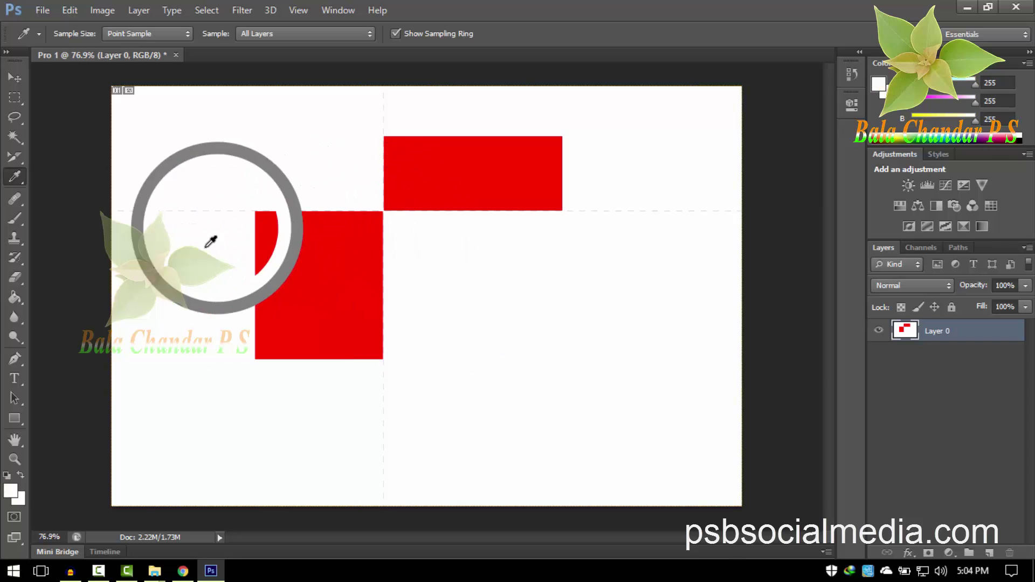
mouse_move(352, 176)
mouse_down()
mouse_move(361, 167)
mouse_move(115, 209)
mouse_up()
- Switch to the 3D Material Eyedropper Tool
right_click(16, 184)
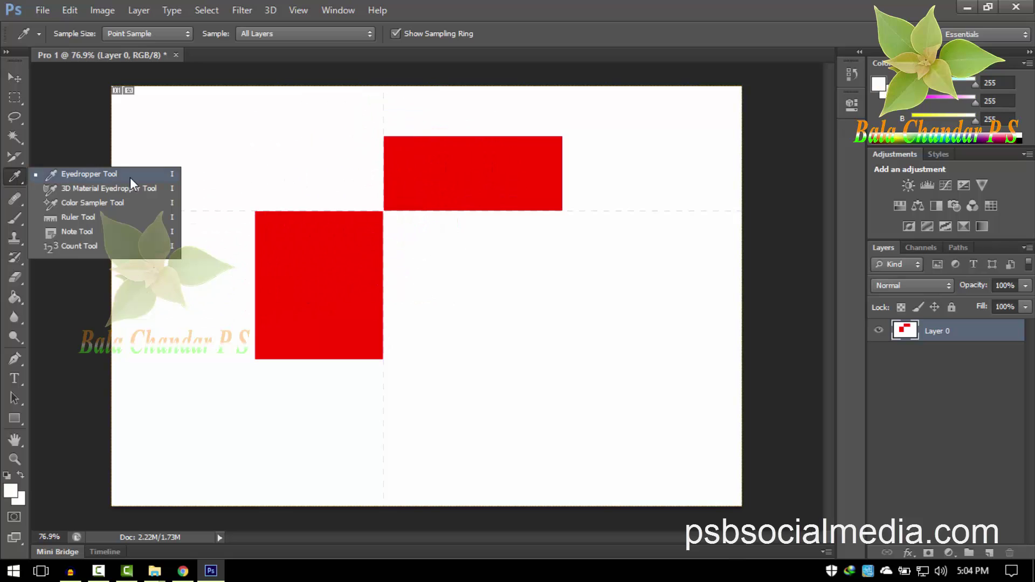
click(130, 177)
right_click(21, 184)
click(65, 191)
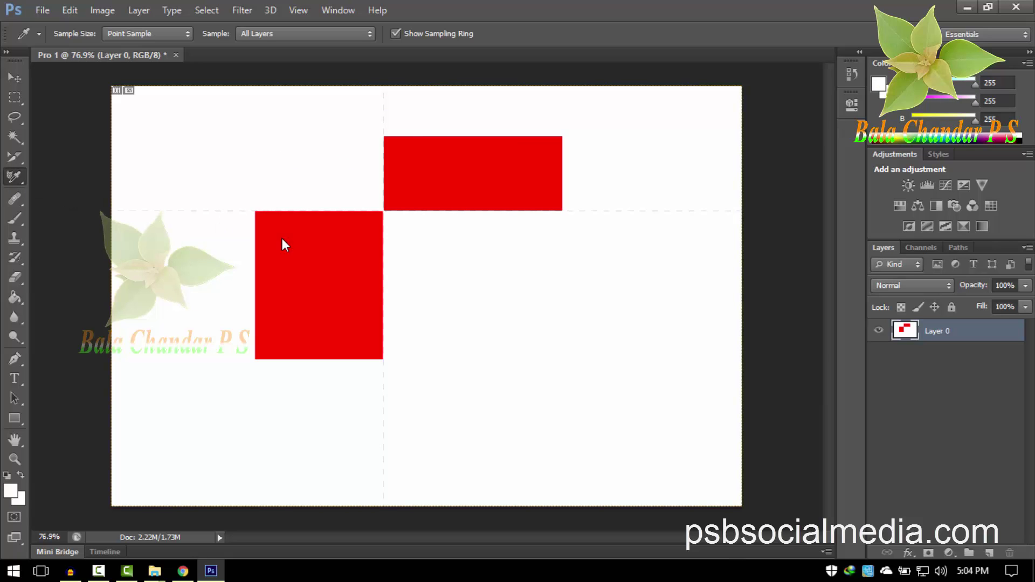
- Place colour samplers on the left red rectangle and on the white canvas
click(29, 31)
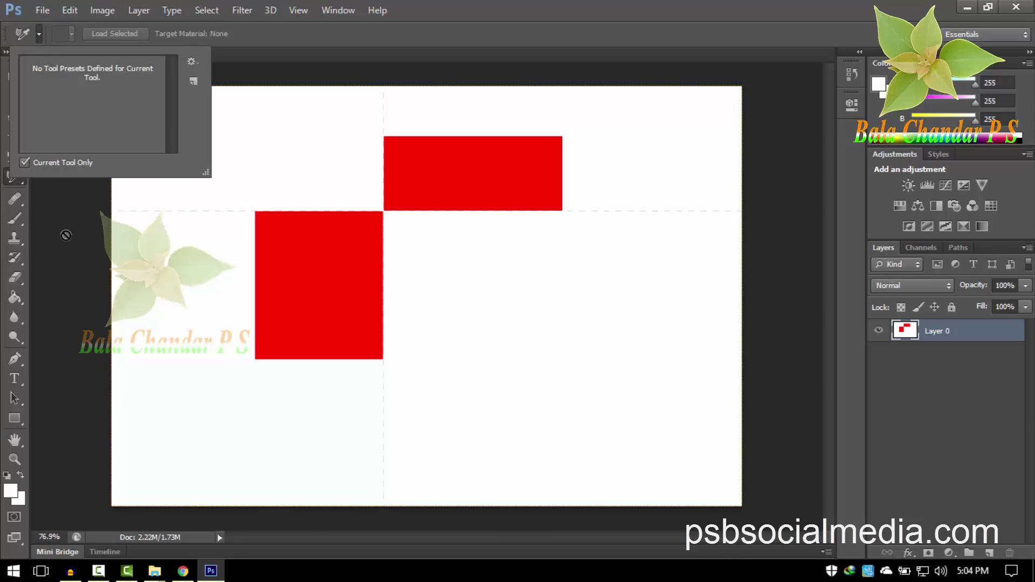
right_click(21, 175)
click(86, 203)
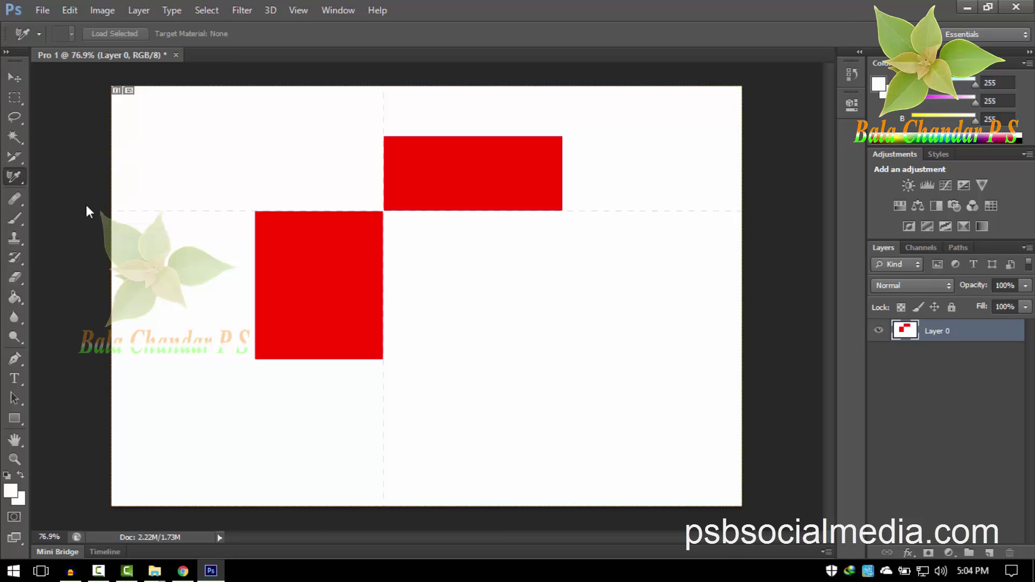
click(354, 300)
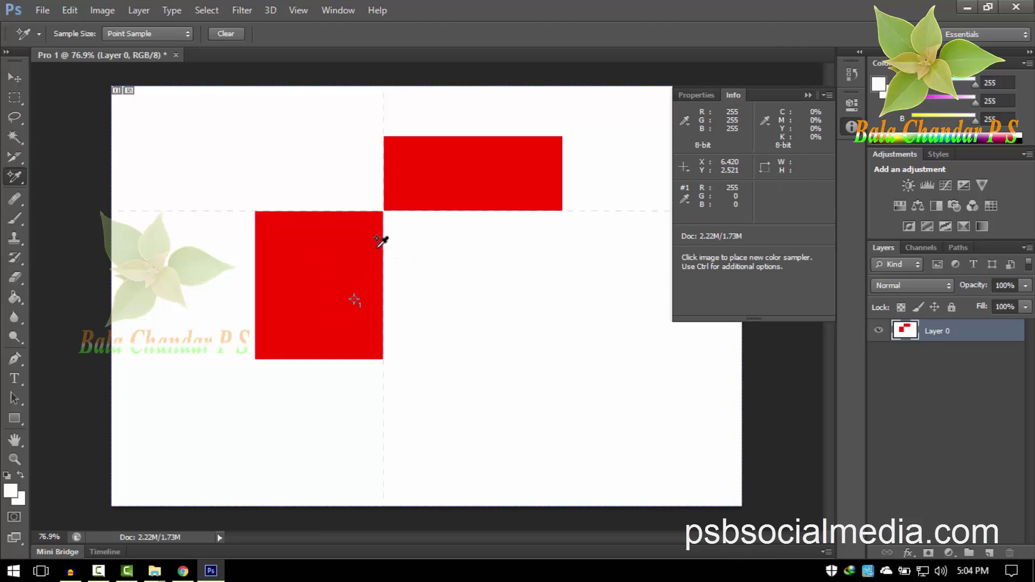
right_click(18, 178)
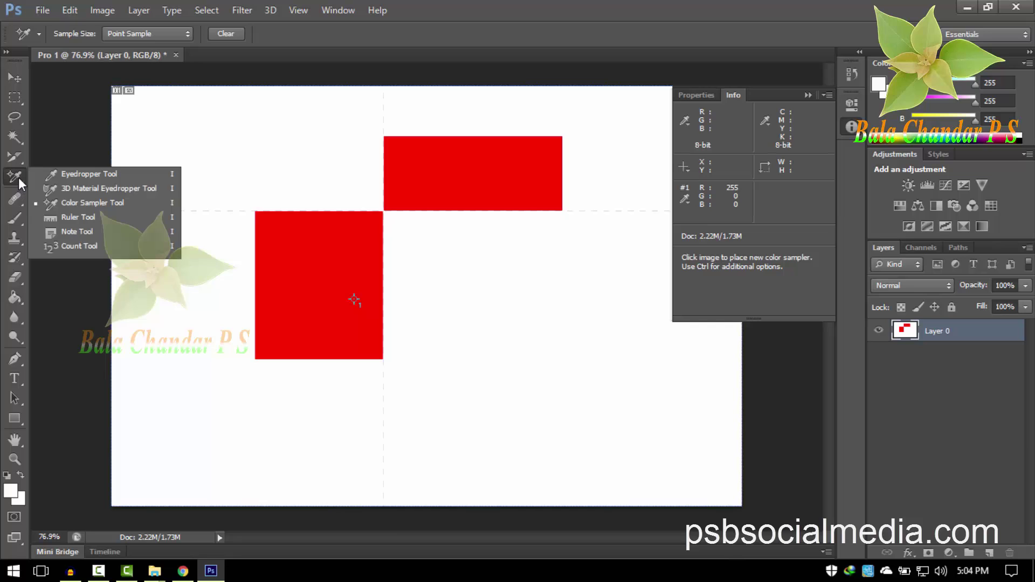
click(111, 205)
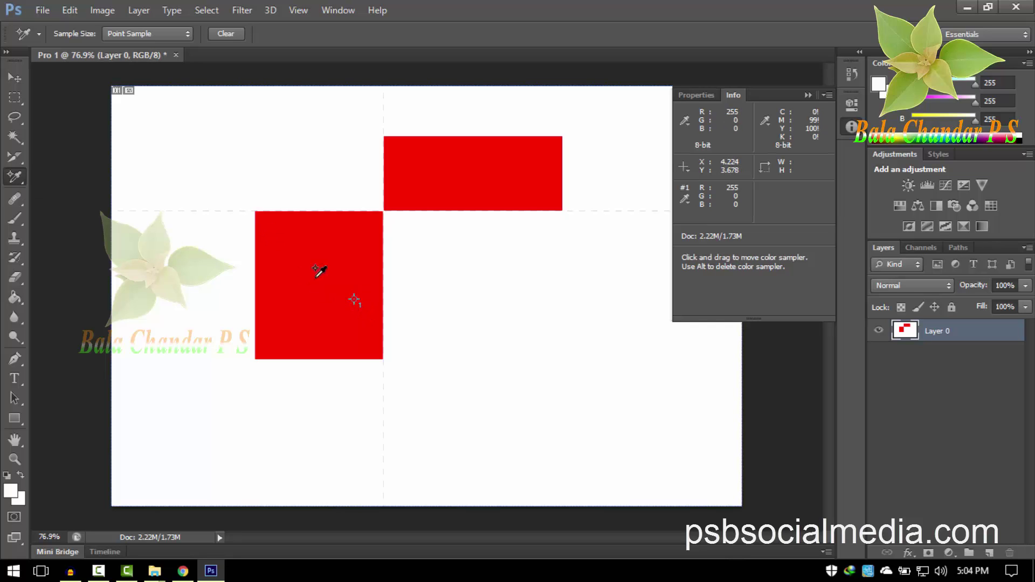
click(285, 190)
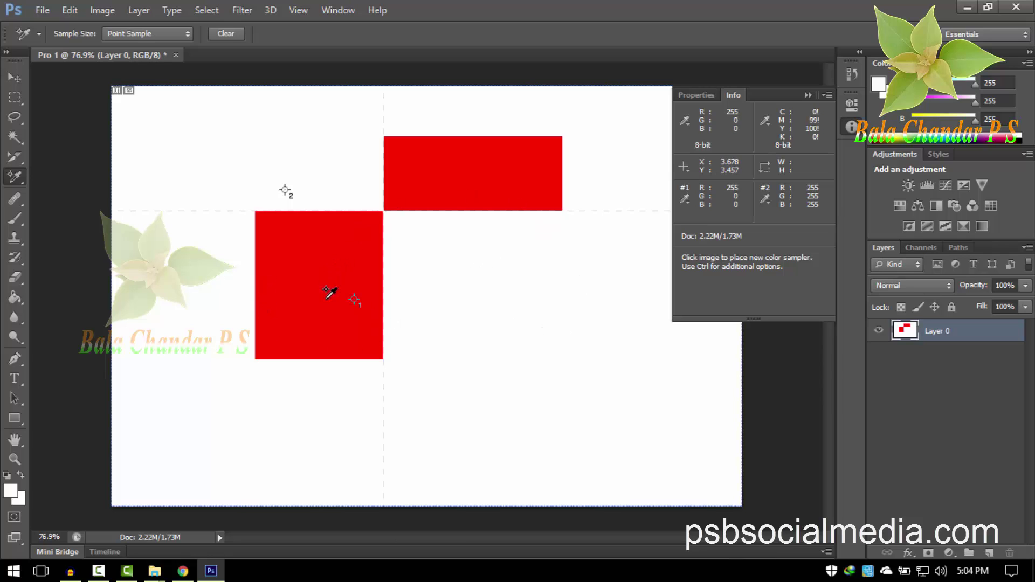
- Show the Info panel sampler readouts, add samplers 2–4, and dismiss the four-sampler limit error
click(739, 95)
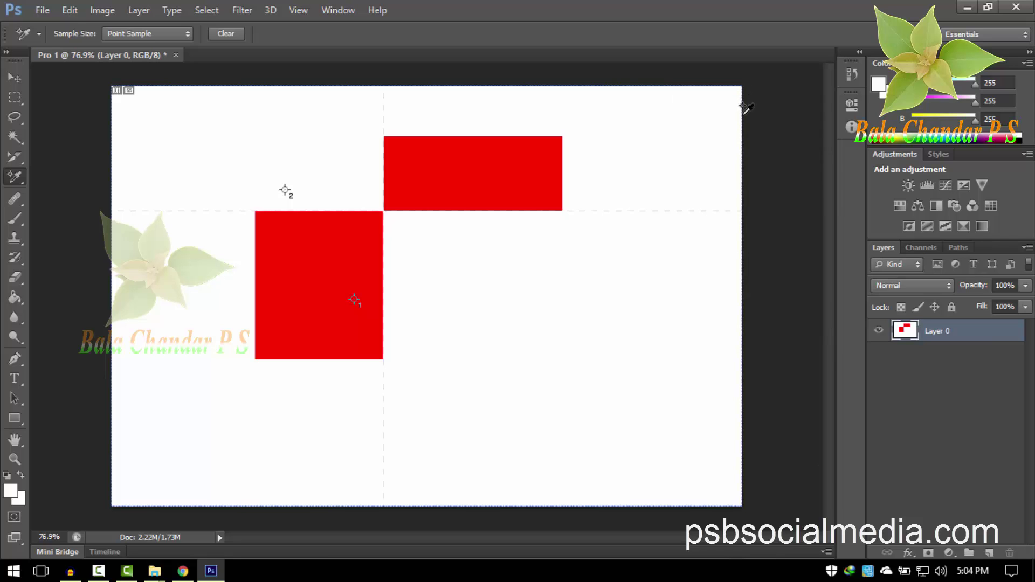
click(852, 108)
click(680, 94)
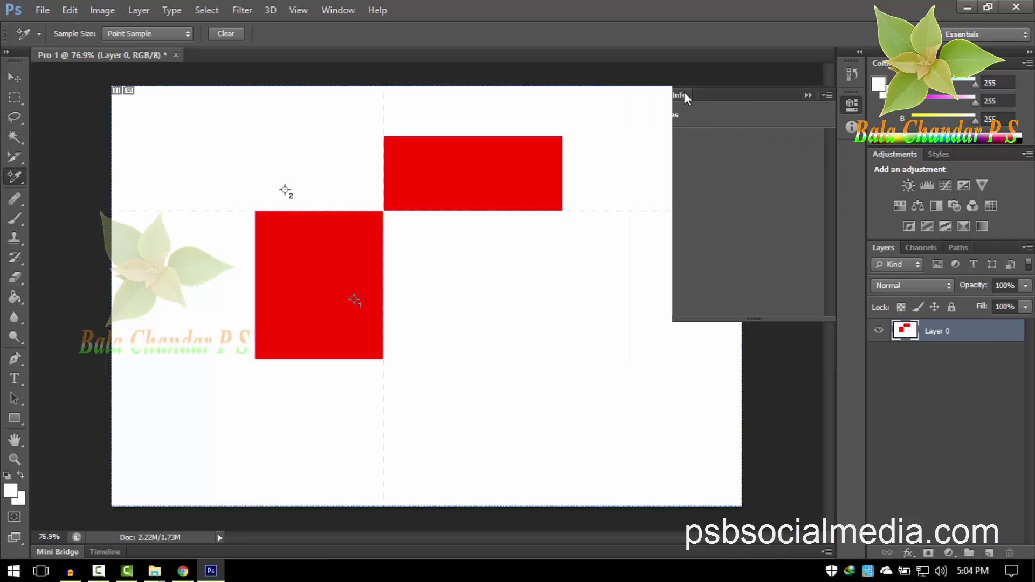
click(284, 192)
click(313, 171)
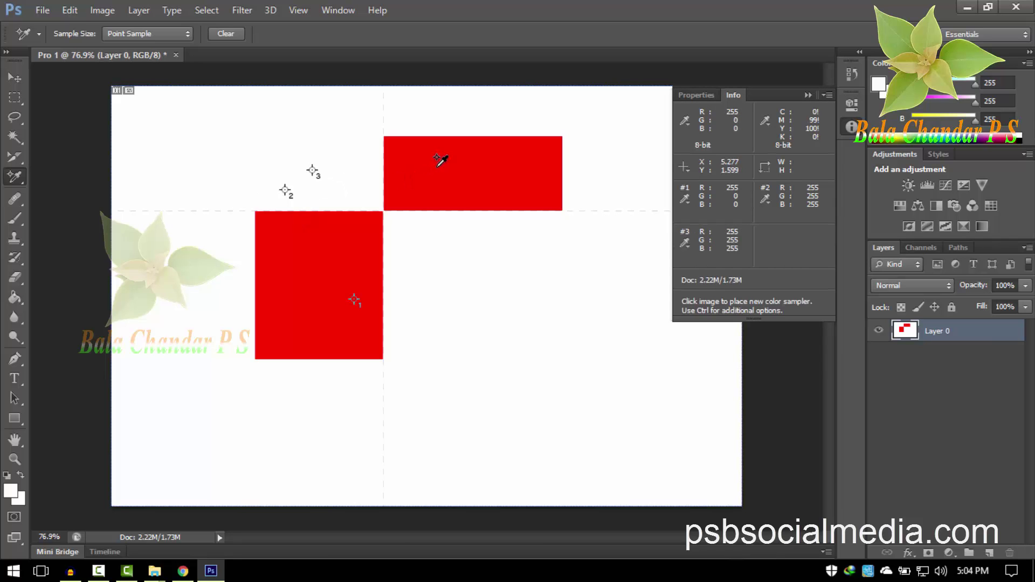
click(430, 169)
click(378, 302)
click(511, 231)
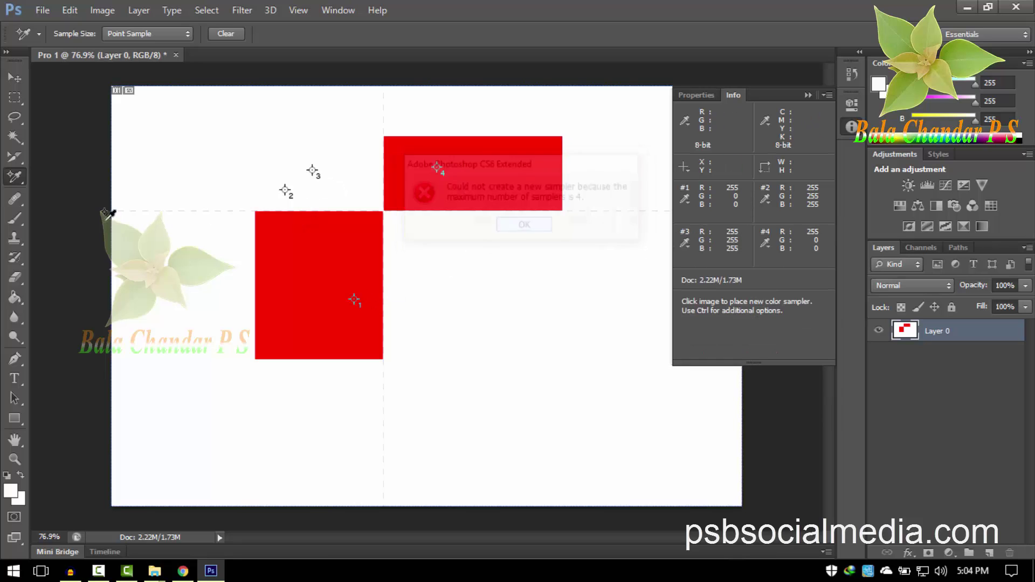
- Measure across the red rectangles with the Ruler Tool, ending with a ~52 px line at 92.9°
right_click(15, 181)
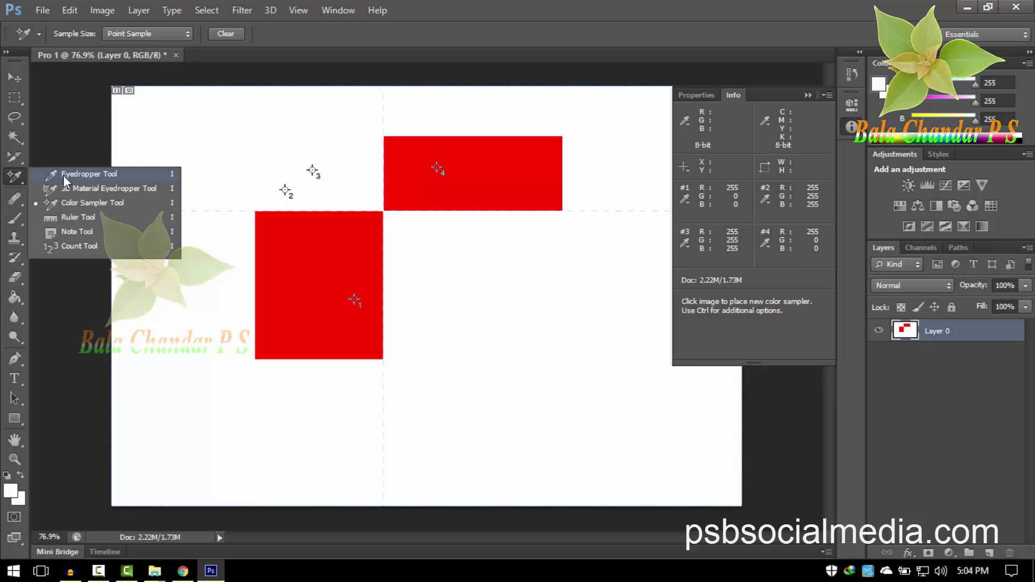
click(96, 218)
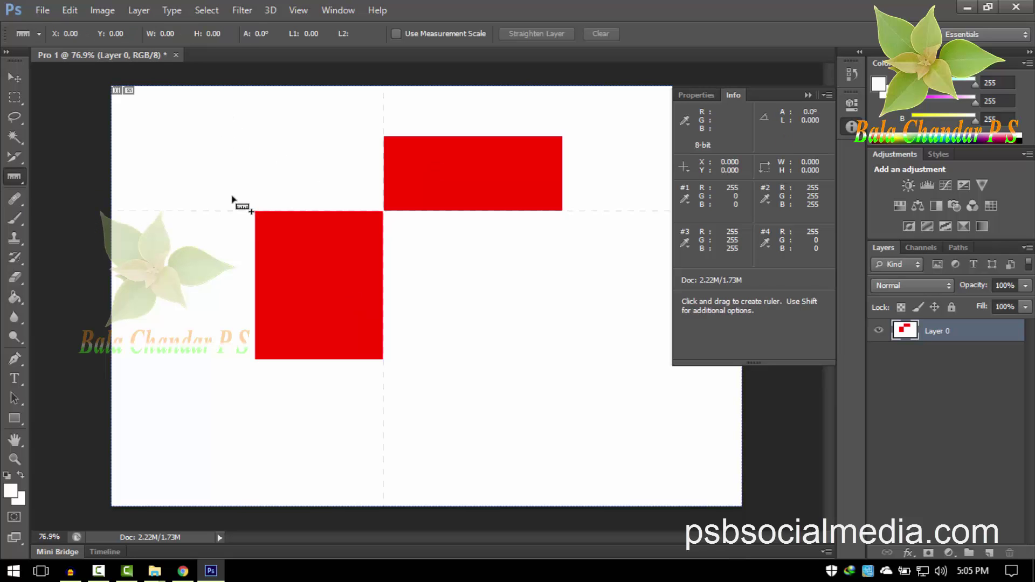
drag(232, 197, 396, 312)
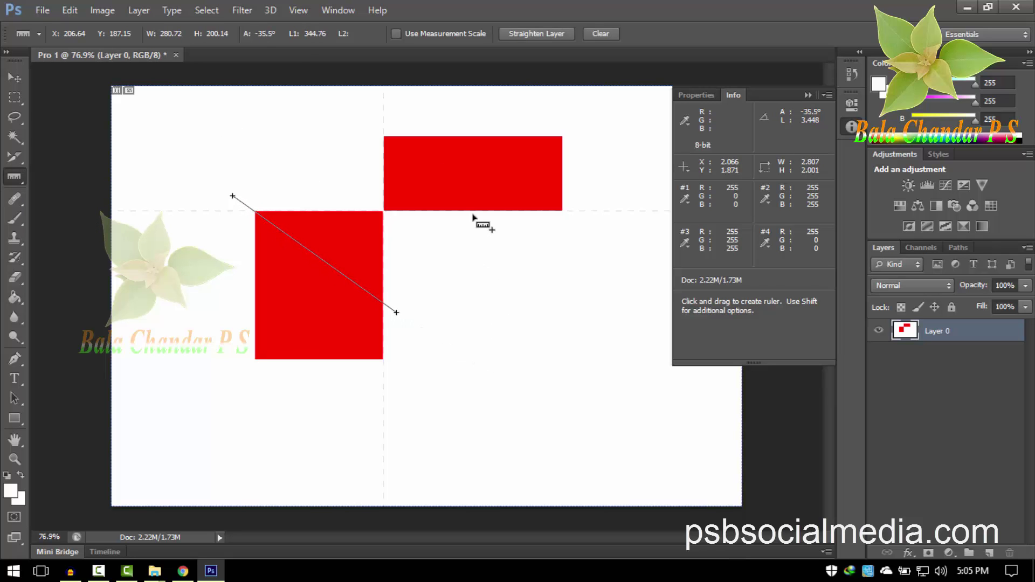
drag(495, 174, 326, 360)
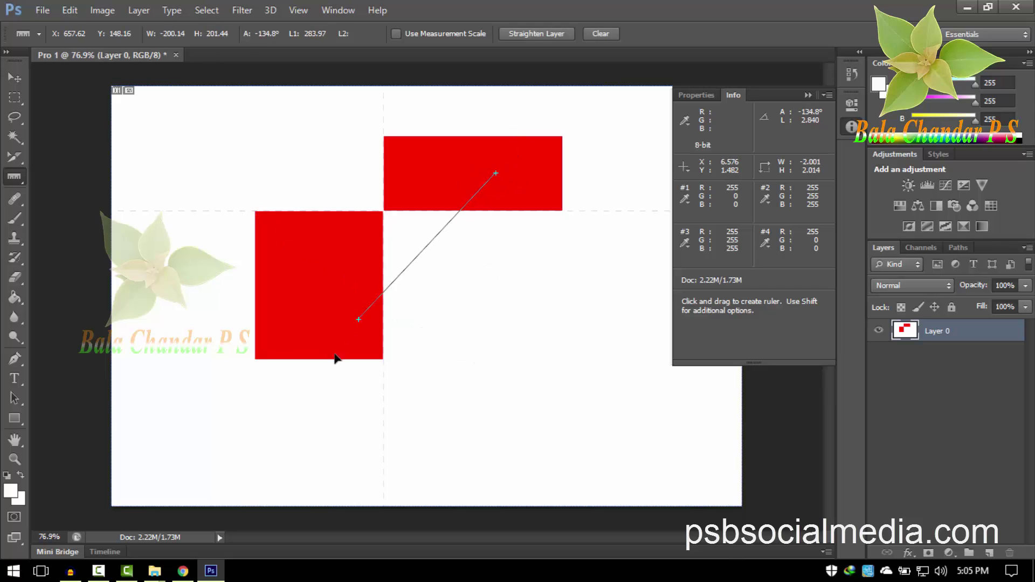
mouse_move(327, 360)
mouse_down()
mouse_move(240, 287)
mouse_move(396, 338)
mouse_up()
click(15, 183)
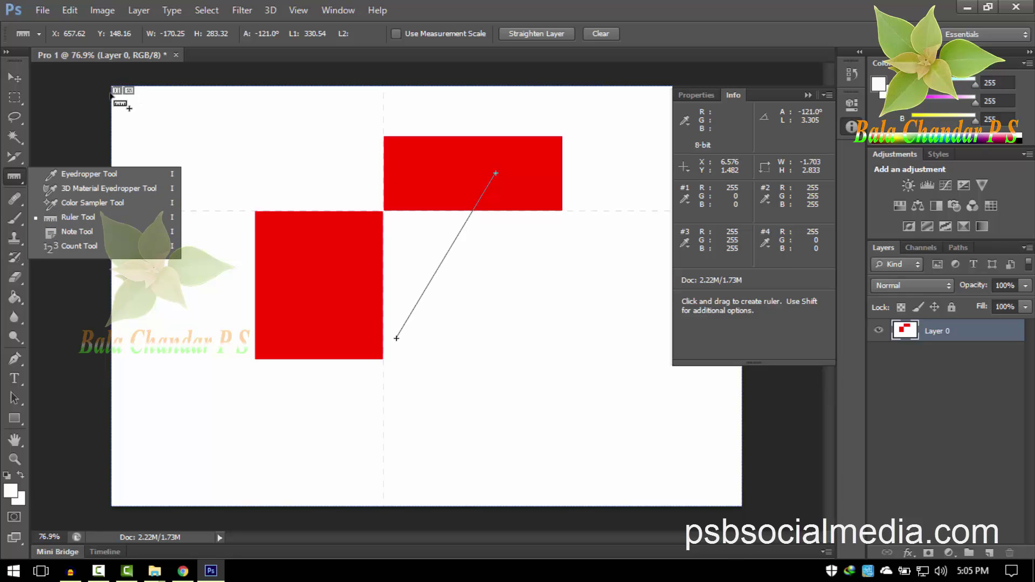
click(491, 157)
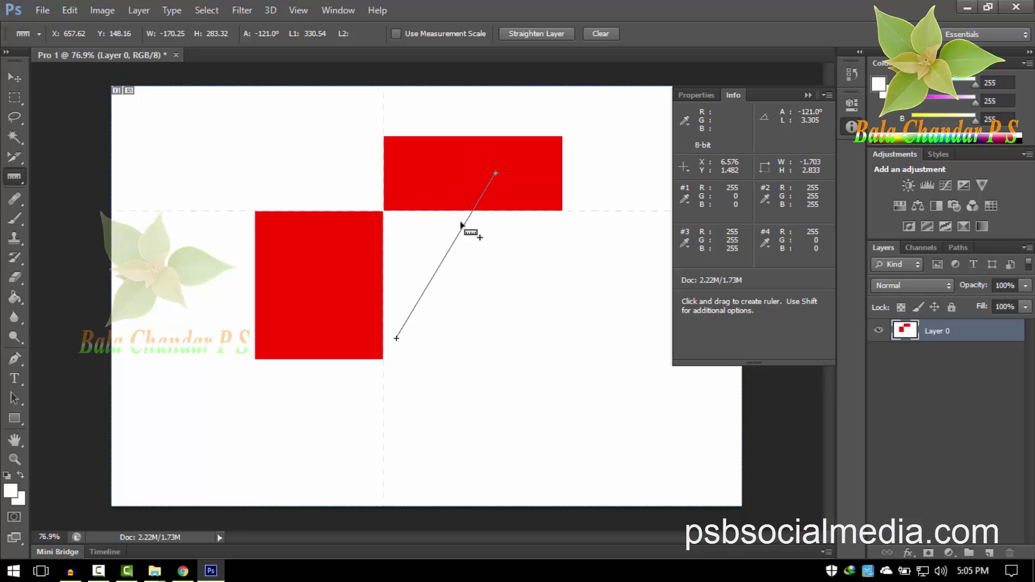
drag(496, 174, 398, 369)
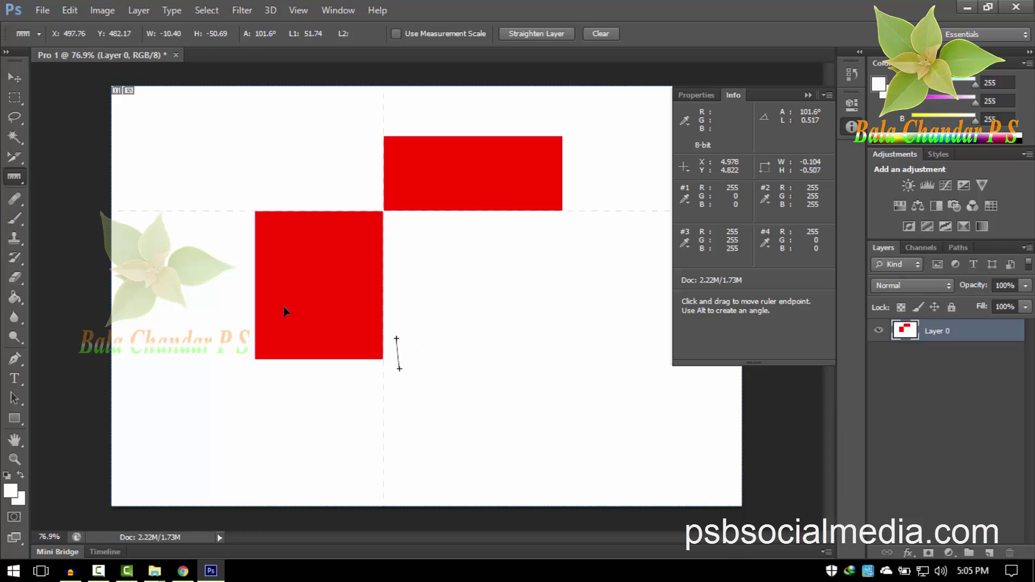
click(11, 179)
- Add two notes near the left red square and enter the author's name in one
click(88, 233)
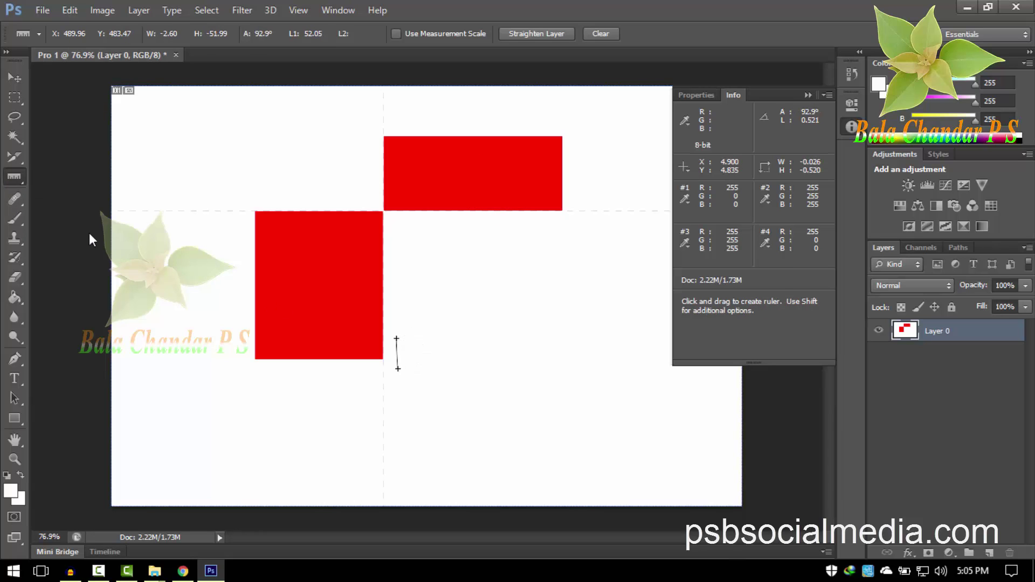
click(215, 239)
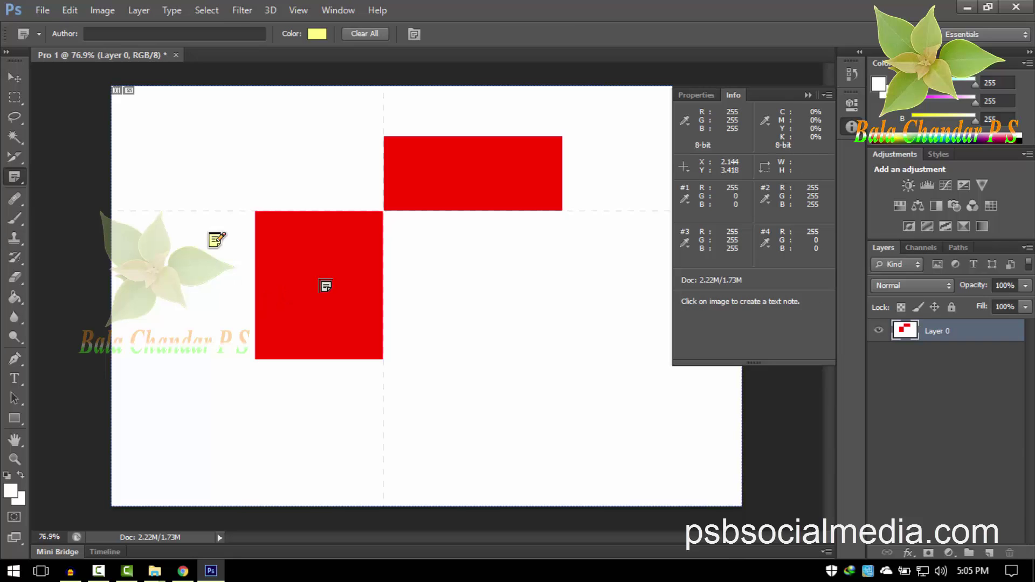
click(323, 285)
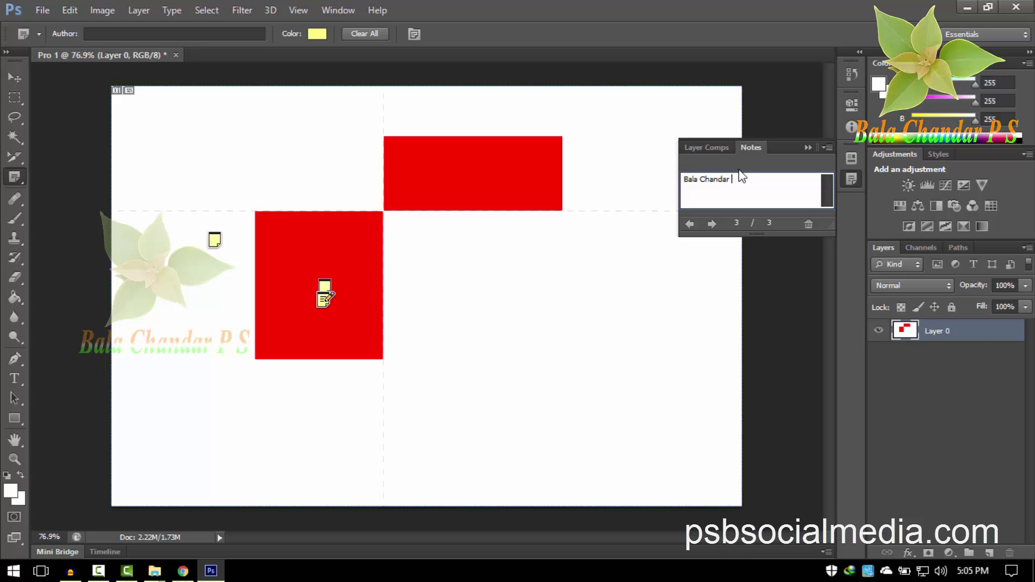
text(S)
click(807, 148)
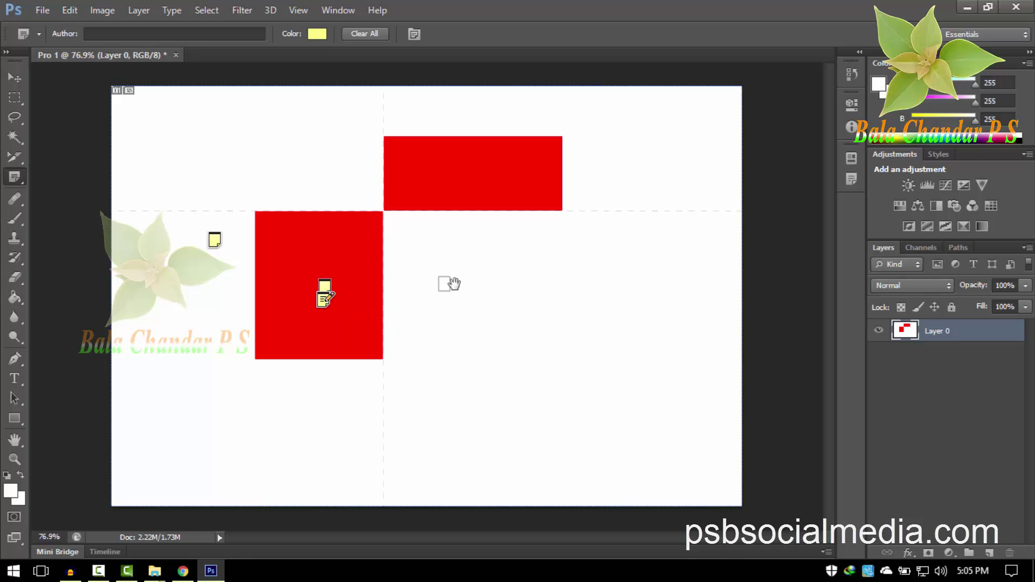
- Move a note into the white area right of the square and open it to read
scroll(456, 286, up, 3)
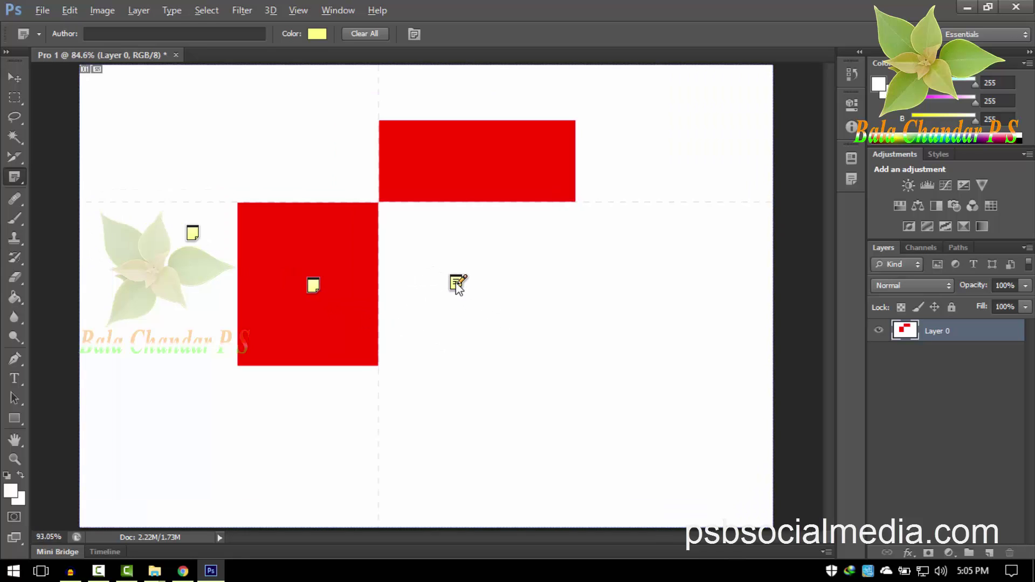
scroll(458, 284, down, 2)
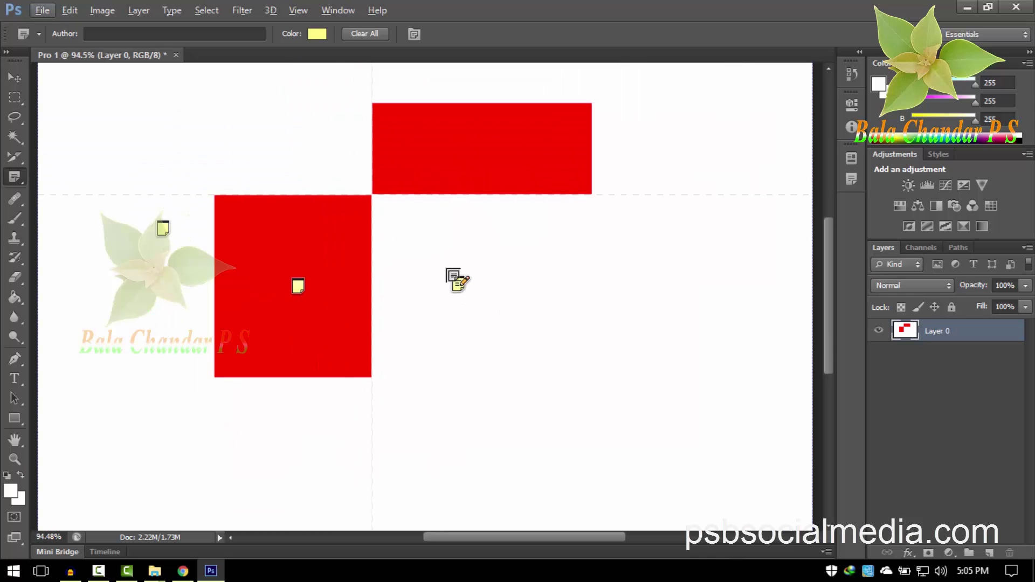
click(10, 83)
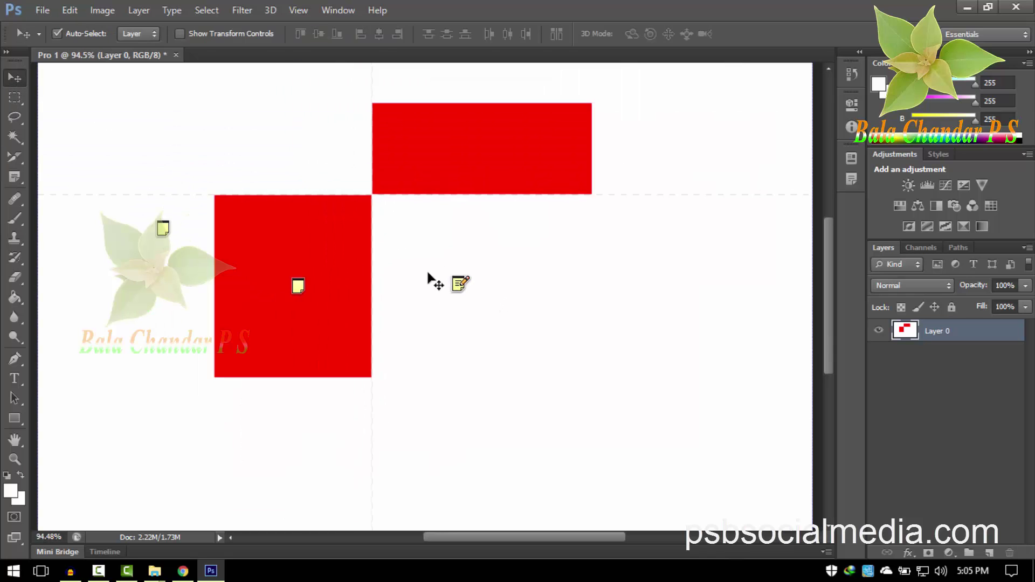
drag(458, 283, 499, 321)
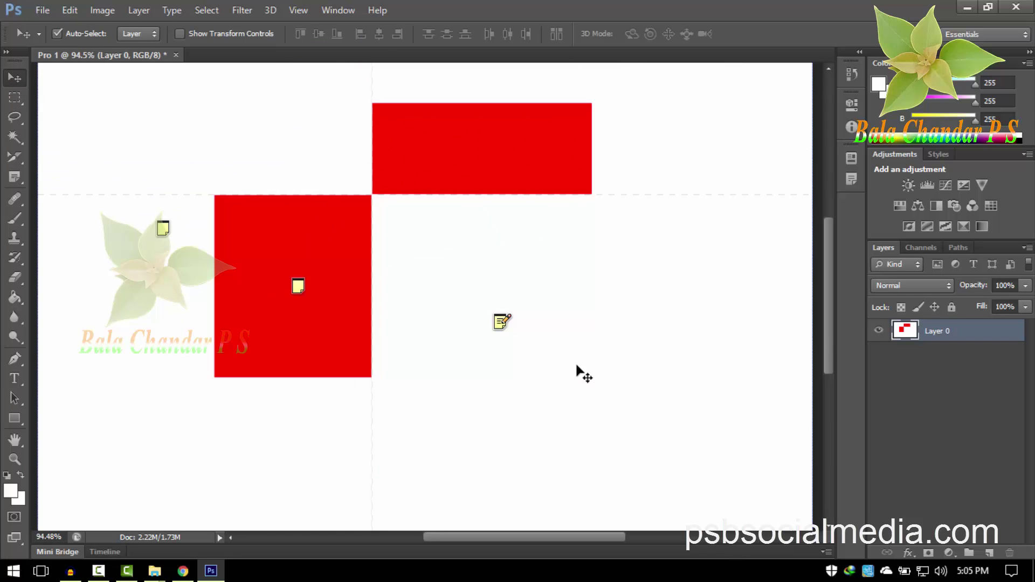
double_click(501, 321)
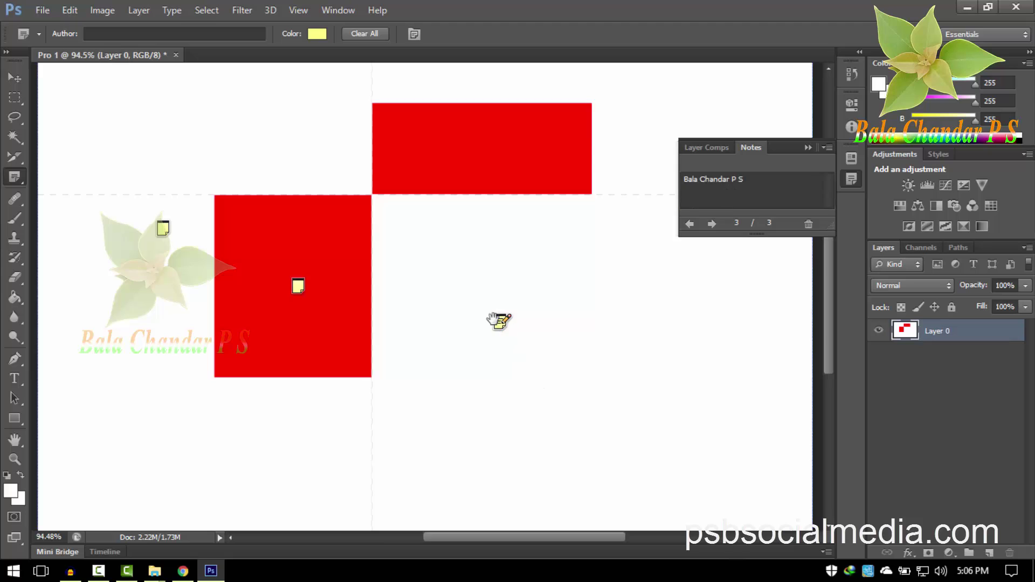
- With the Count Tool, place the first count markers on the left red square and nearby white area
right_click(15, 185)
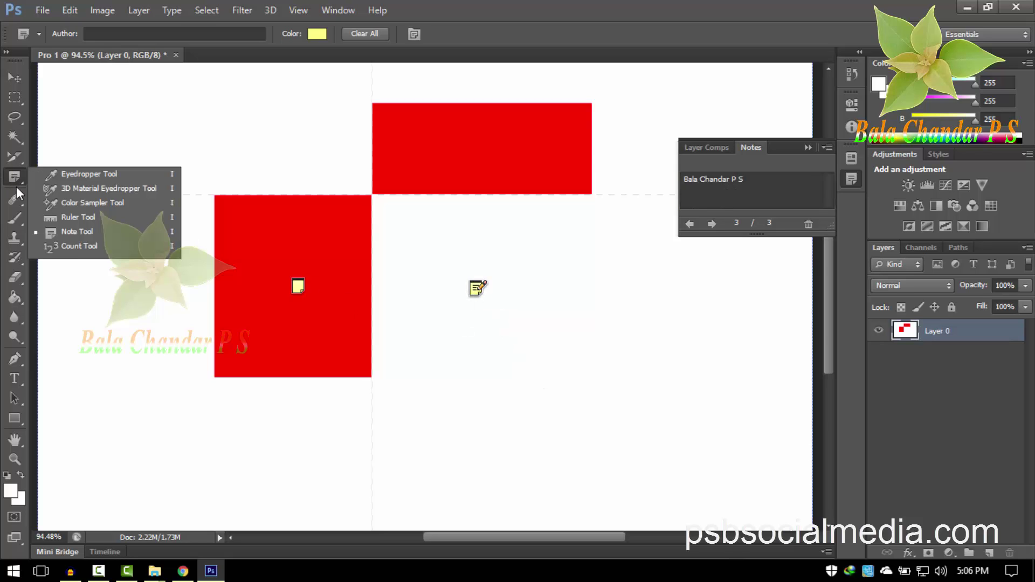
click(80, 246)
click(263, 279)
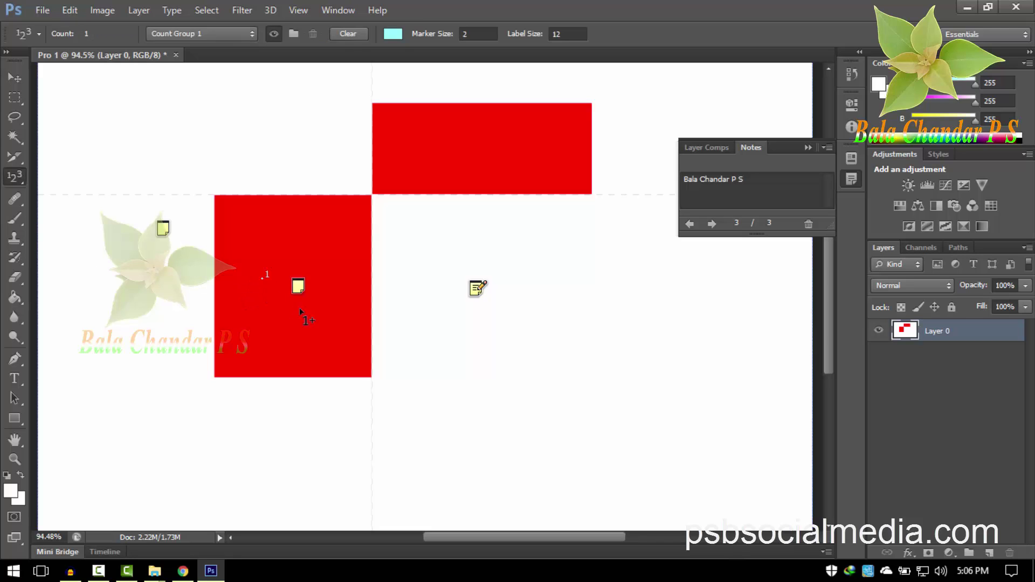
click(267, 298)
click(309, 370)
click(356, 389)
click(412, 367)
click(395, 310)
click(385, 264)
- Add more count markers across both rectangles and the canvas, nudging marker 25 slightly down
click(504, 194)
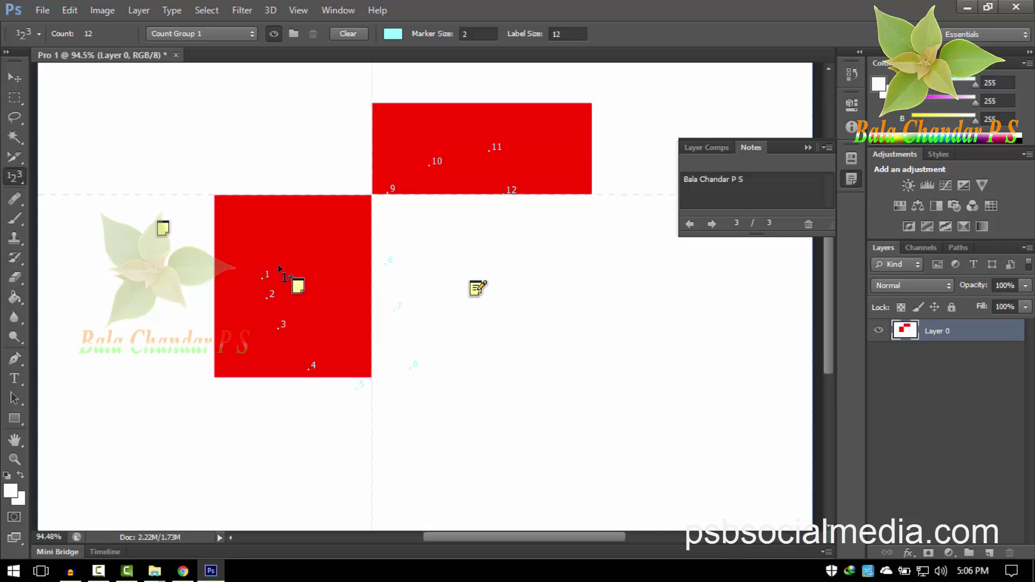
click(304, 168)
click(305, 150)
click(207, 177)
click(414, 256)
click(410, 300)
click(481, 355)
click(361, 374)
drag(334, 265, 334, 277)
click(329, 298)
- Make the Eyedropper Tool the active tool again
right_click(22, 180)
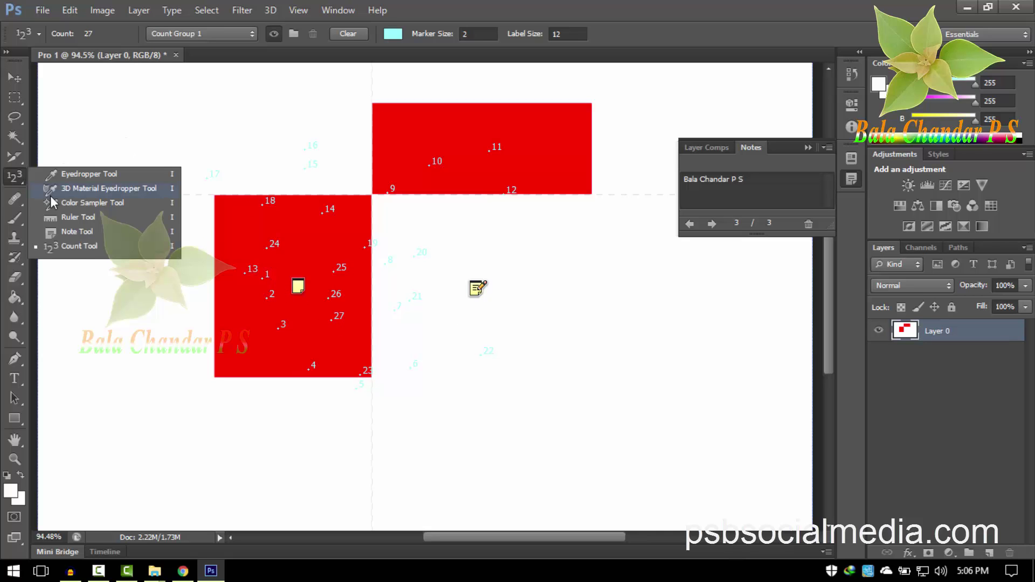
click(84, 260)
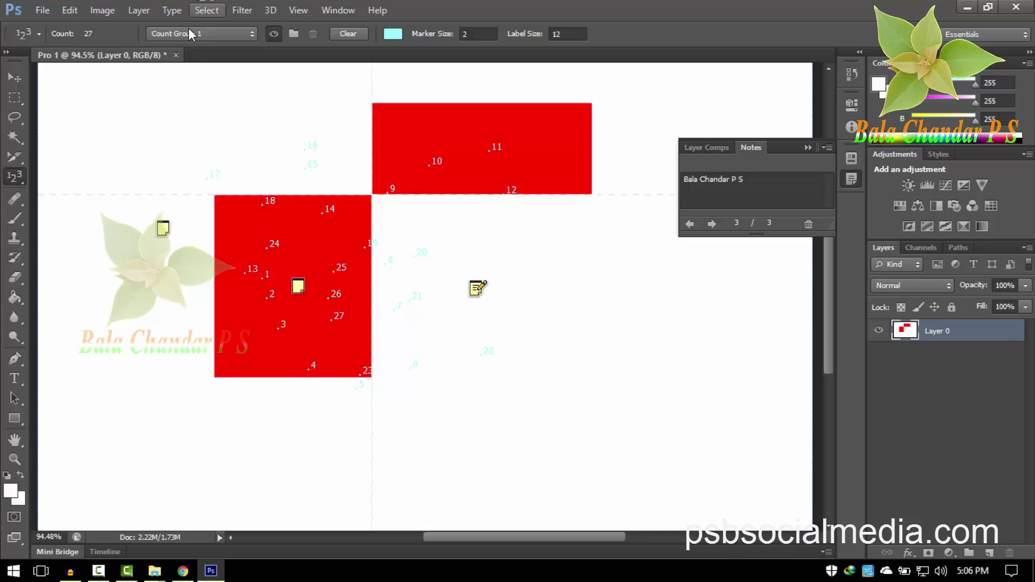
right_click(16, 179)
click(83, 177)
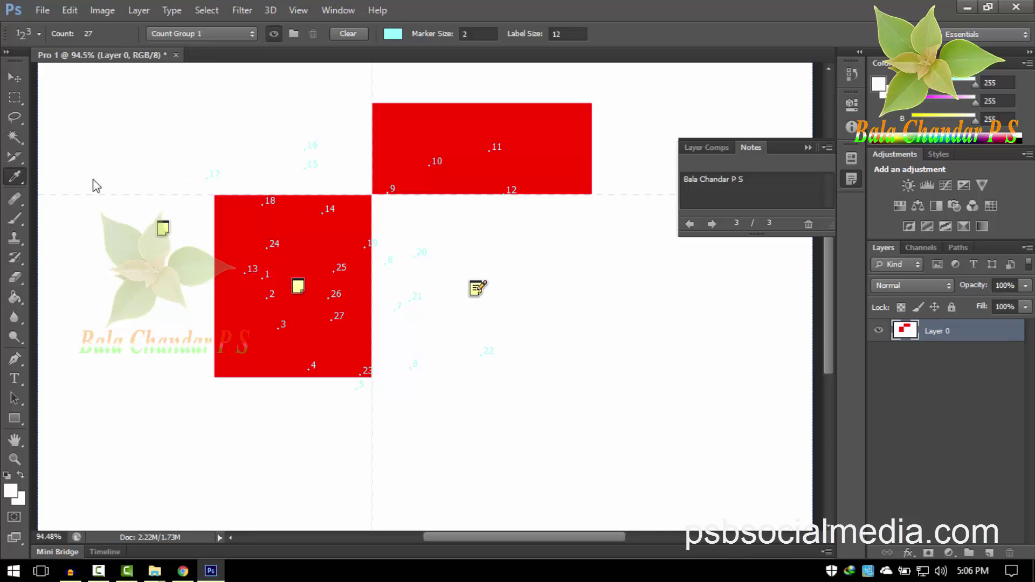
right_click(22, 181)
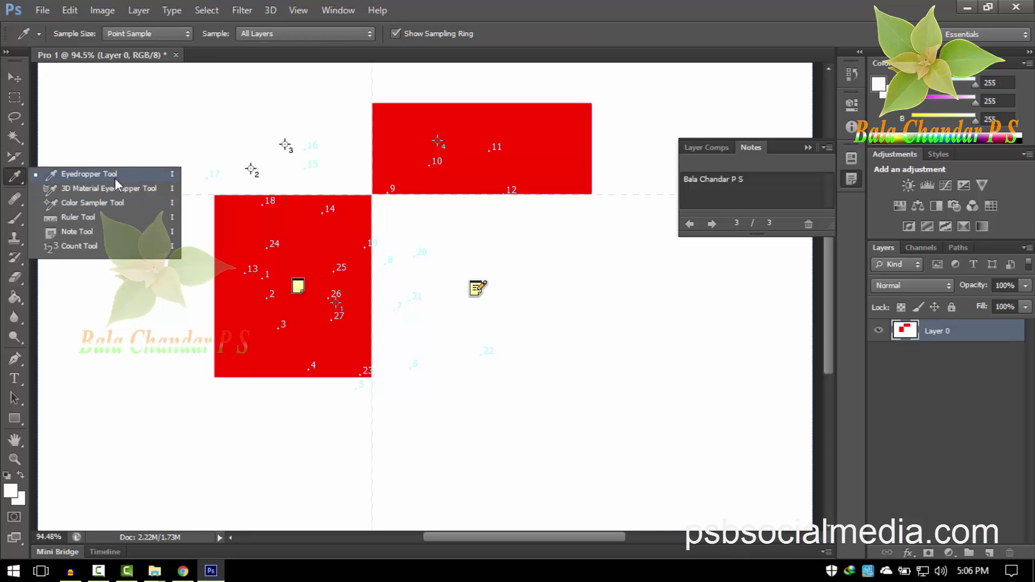
click(95, 176)
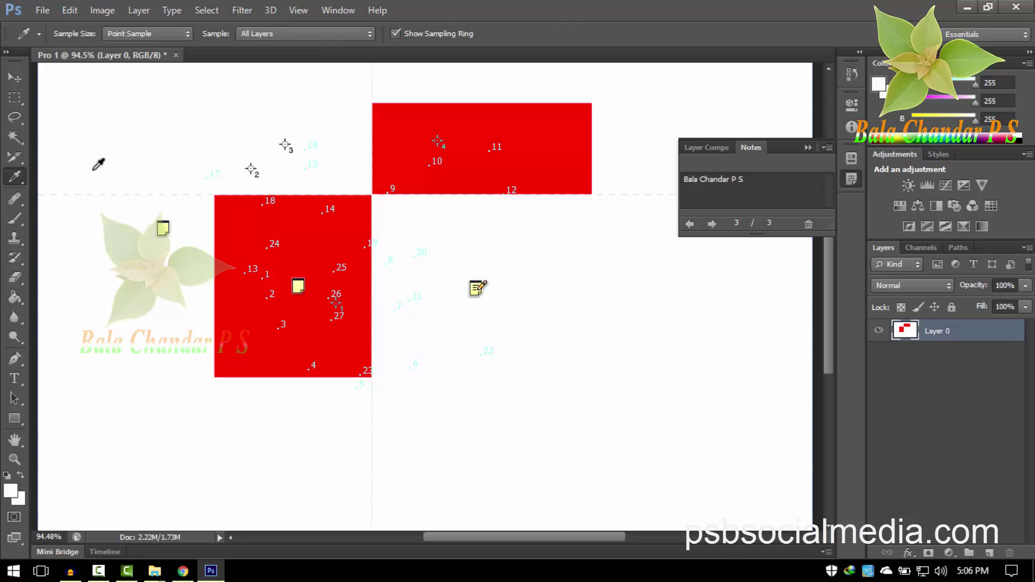
right_click(22, 181)
click(104, 179)
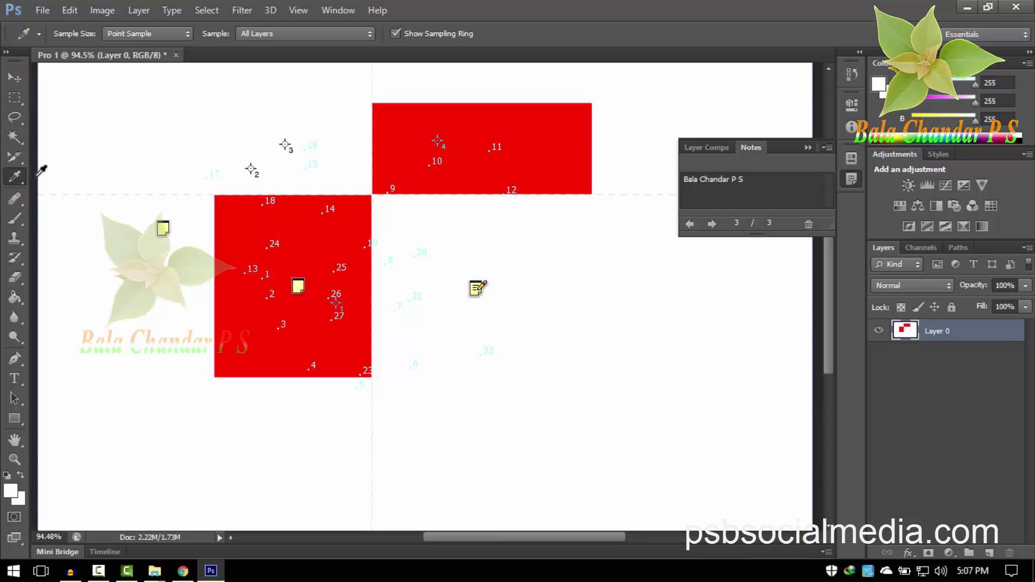
- Bring the Photoshop window back to the front from the taskbar
click(98, 572)
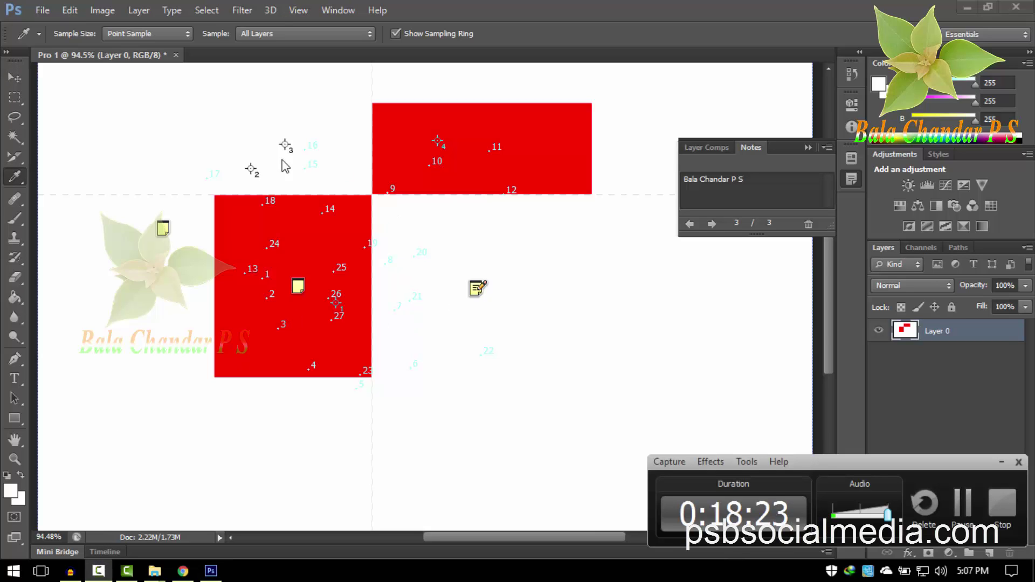
click(49, 149)
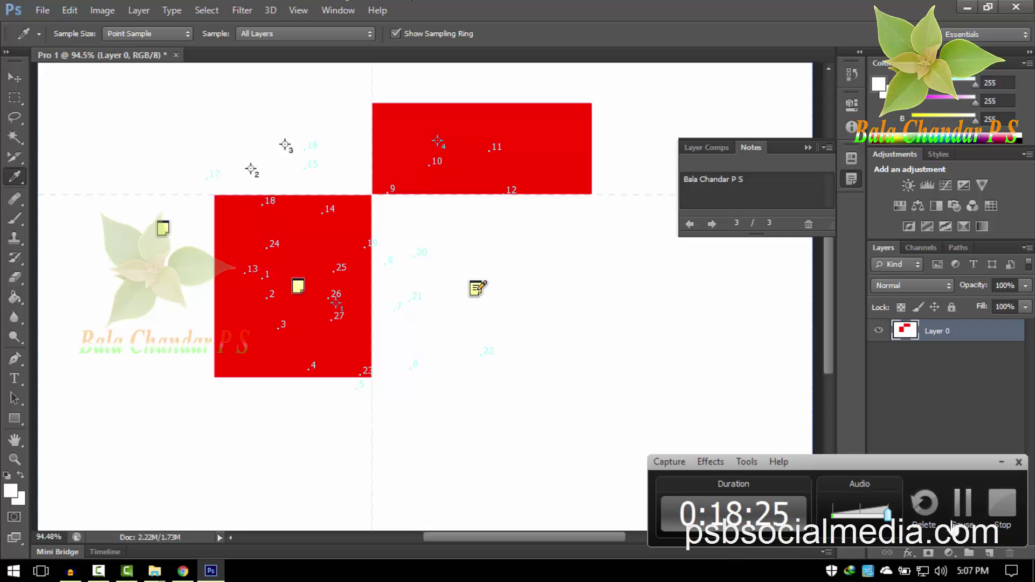
click(1001, 462)
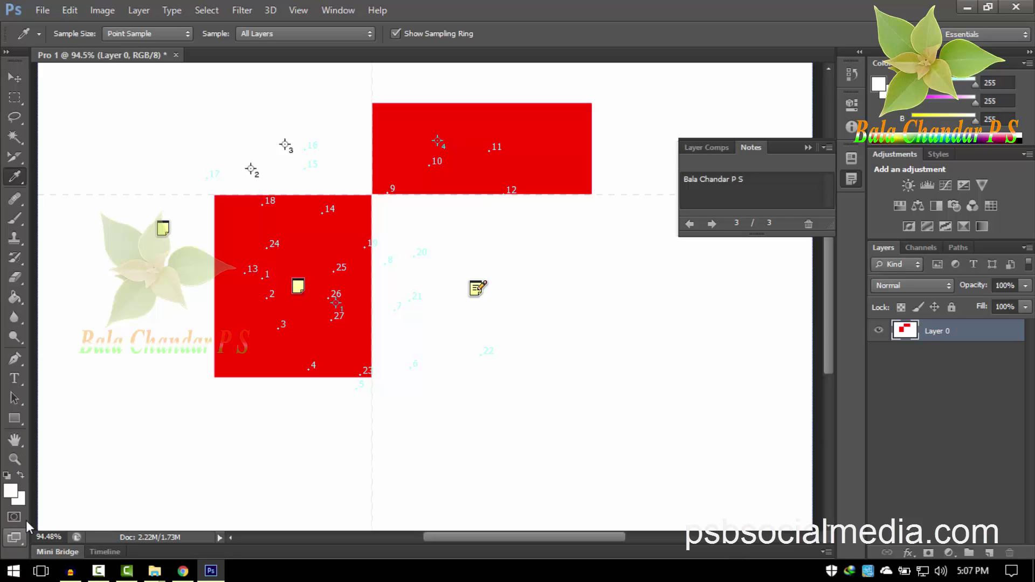
- Close the Pro 1 document, discarding its changes, then minimize Photoshop
click(176, 55)
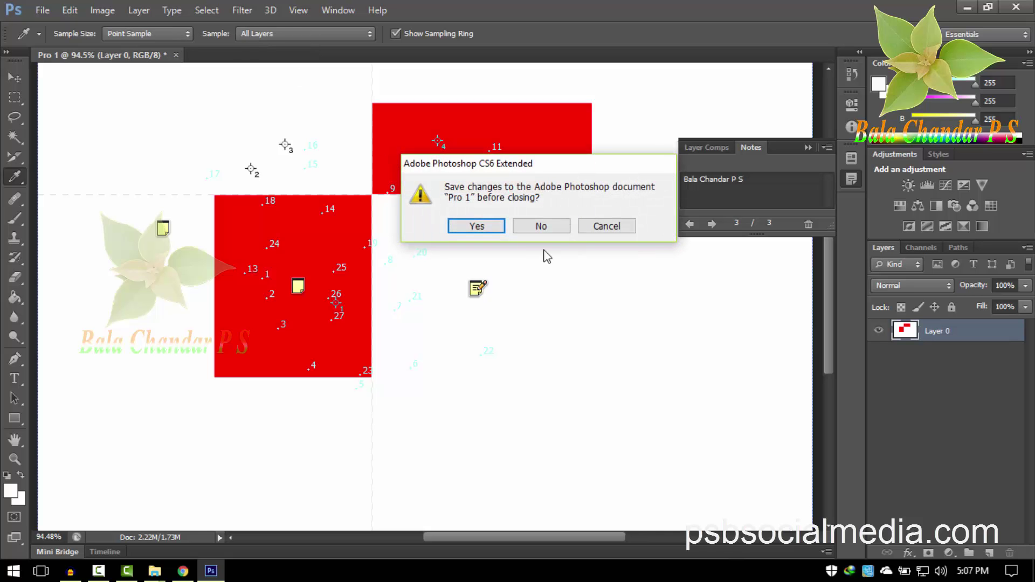
click(545, 227)
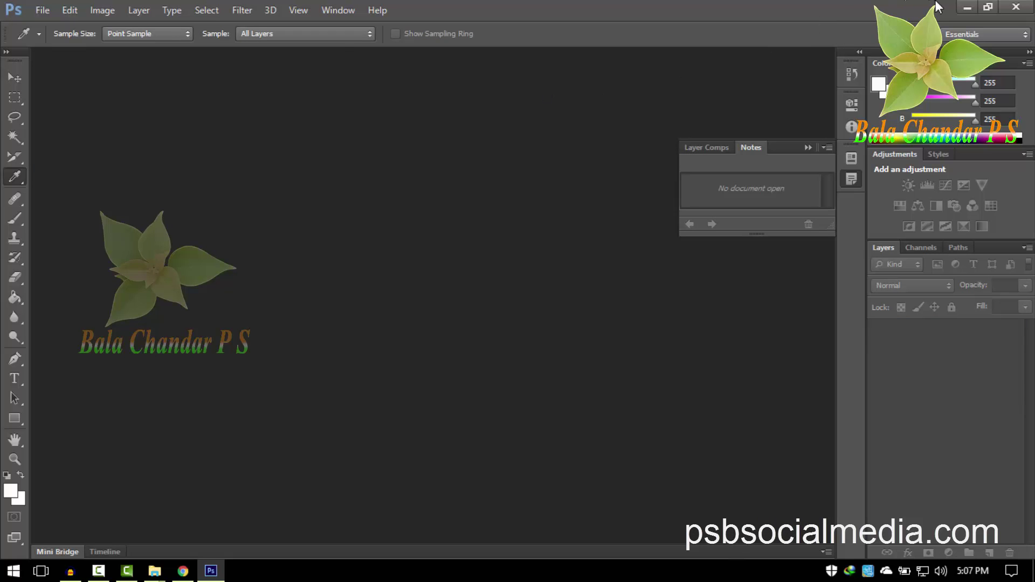
click(967, 7)
right_click(342, 85)
click(381, 131)
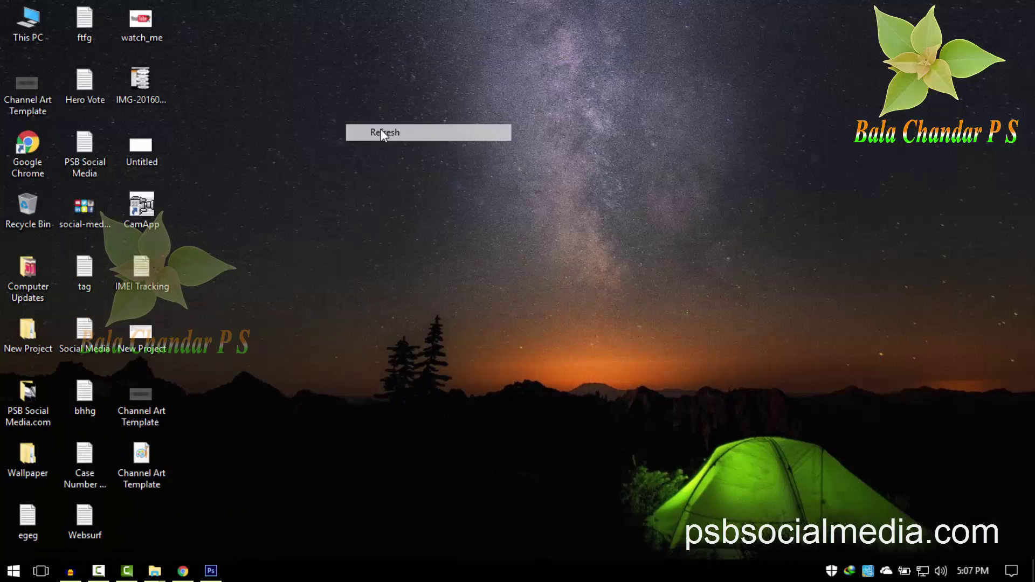
right_click(282, 71)
click(325, 123)
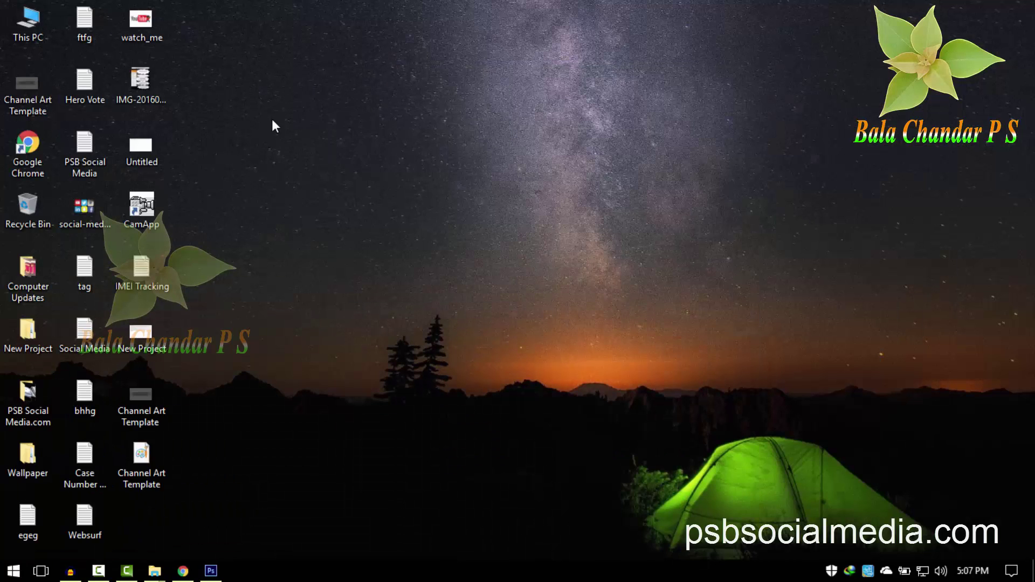
right_click(251, 82)
click(269, 127)
right_click(248, 97)
click(296, 142)
right_click(271, 111)
click(300, 155)
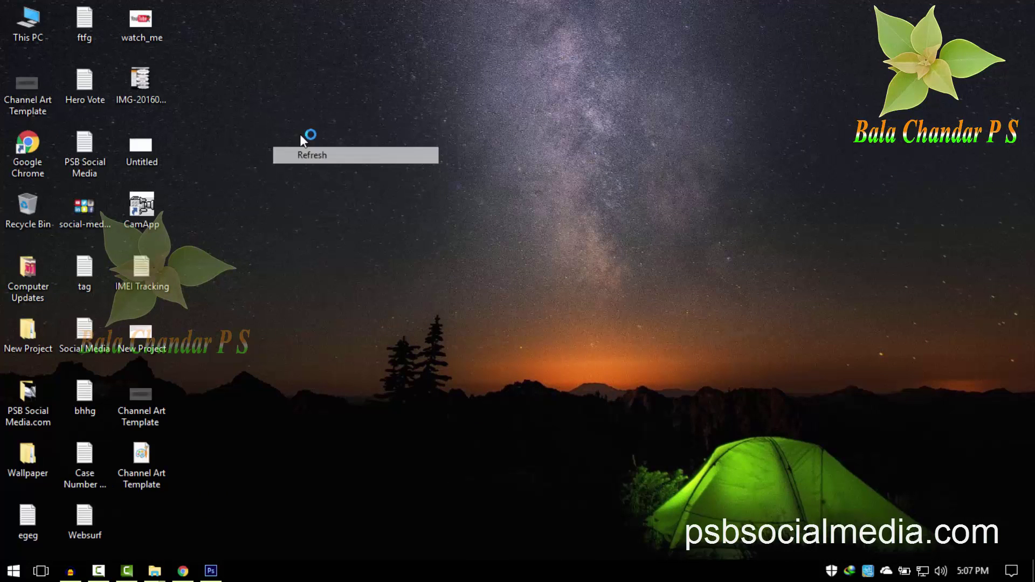
right_click(264, 101)
click(302, 146)
right_click(262, 74)
click(303, 120)
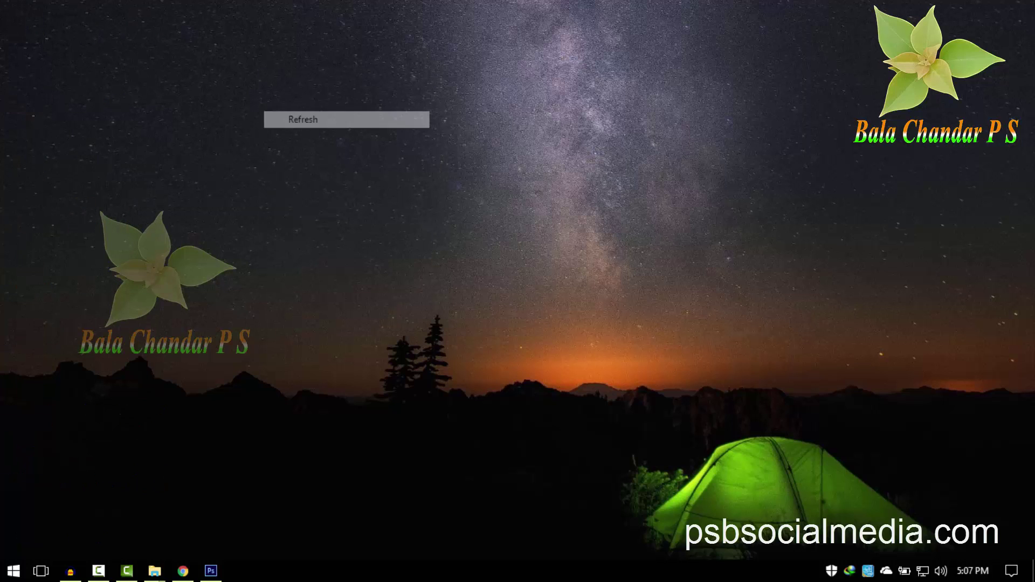
click(98, 571)
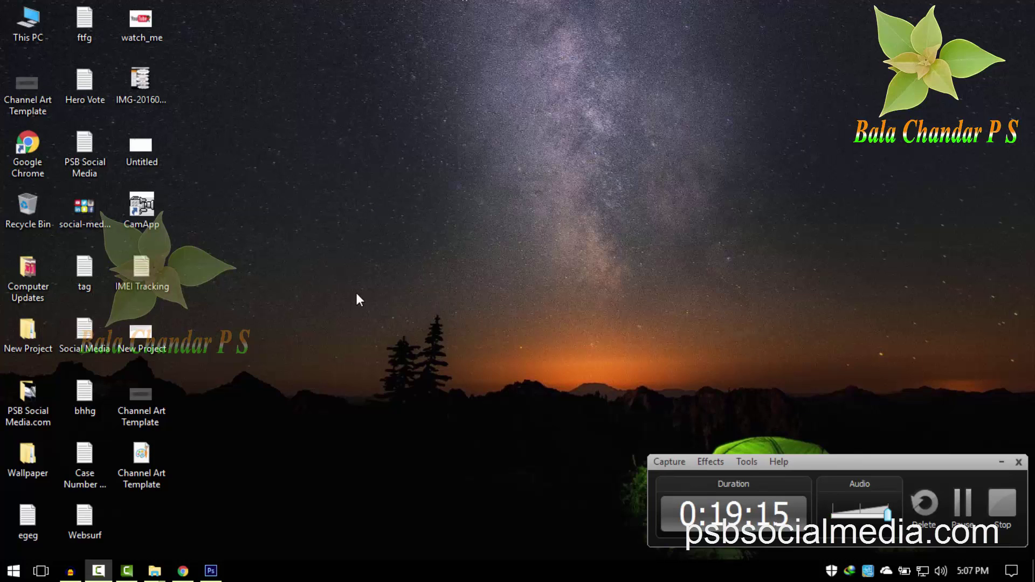
right_click(501, 485)
click(406, 325)
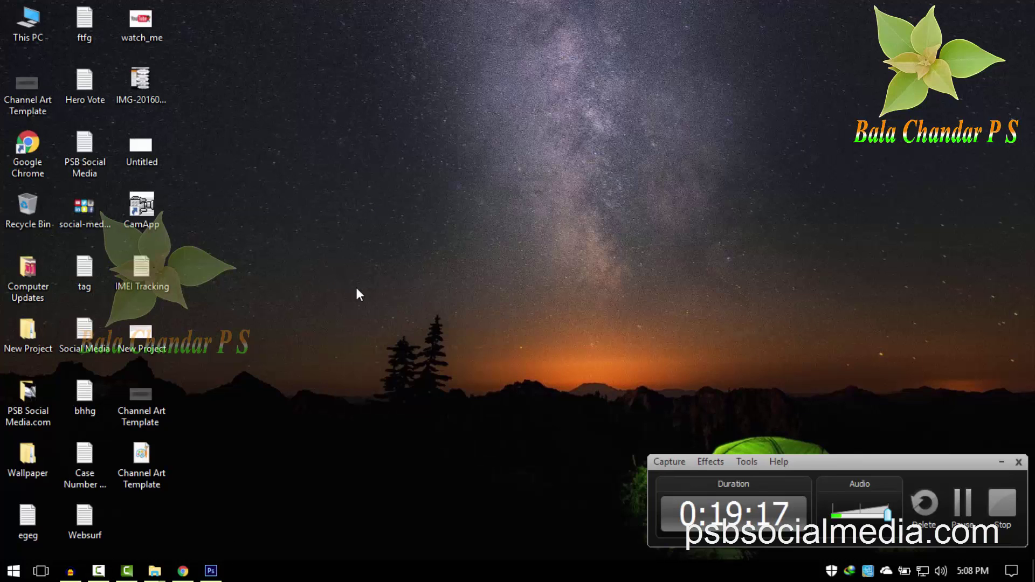
drag(349, 282, 518, 431)
right_click(350, 283)
click(410, 330)
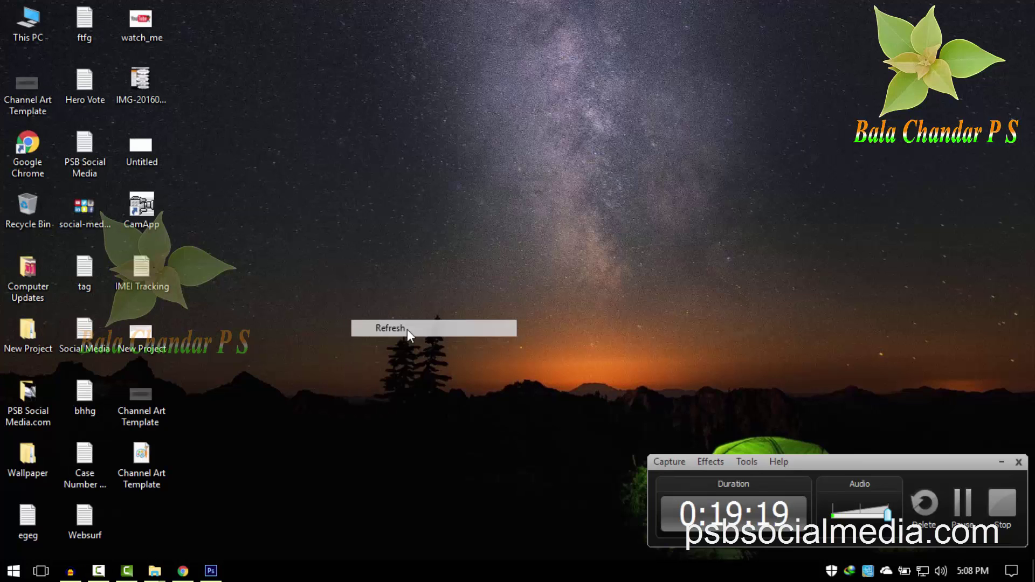
drag(325, 274, 554, 460)
right_click(327, 276)
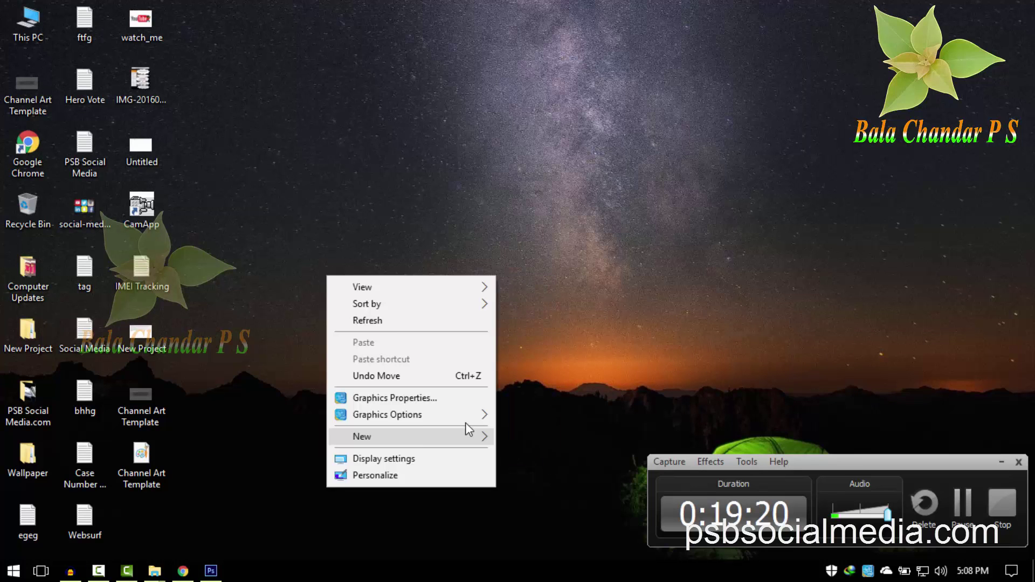
click(394, 321)
drag(335, 290, 515, 445)
right_click(337, 289)
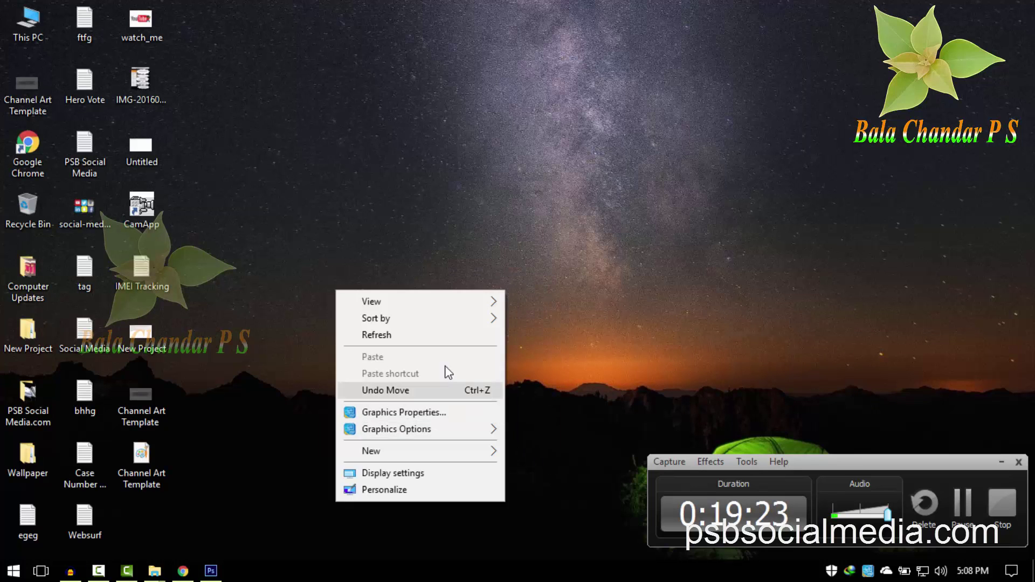
click(426, 336)
drag(364, 296, 497, 427)
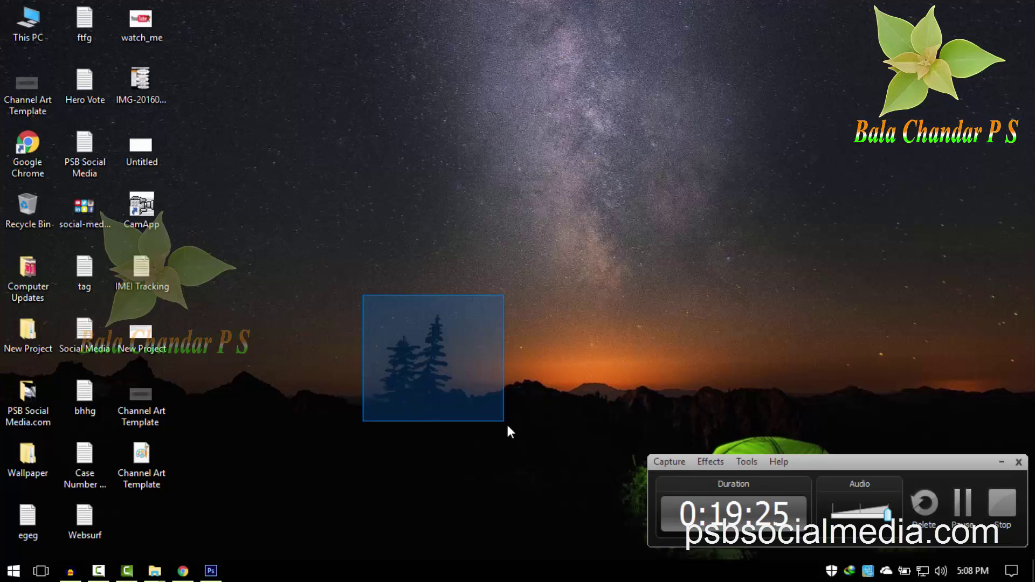
right_click(363, 296)
click(439, 344)
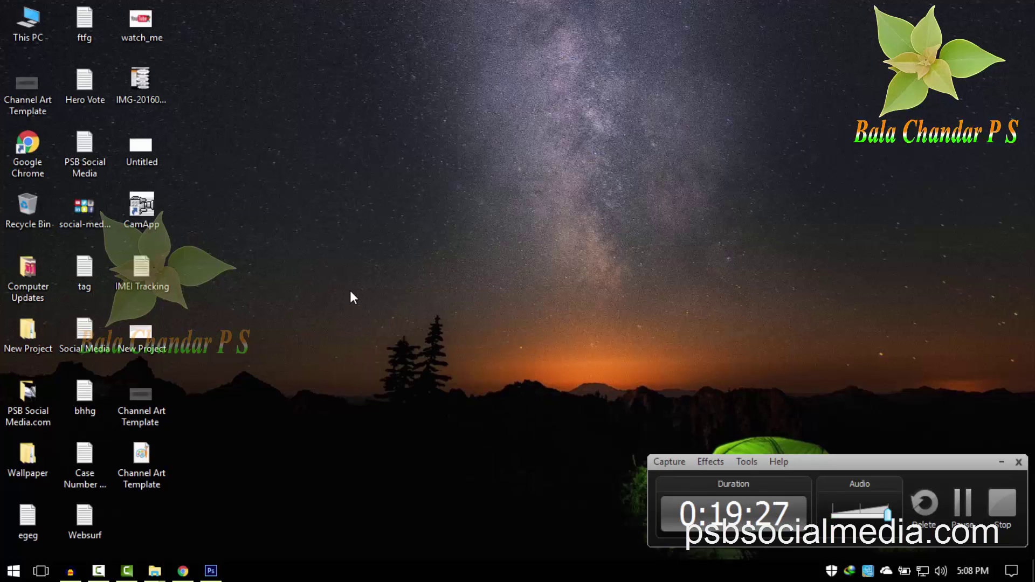
drag(351, 290, 486, 448)
right_click(350, 290)
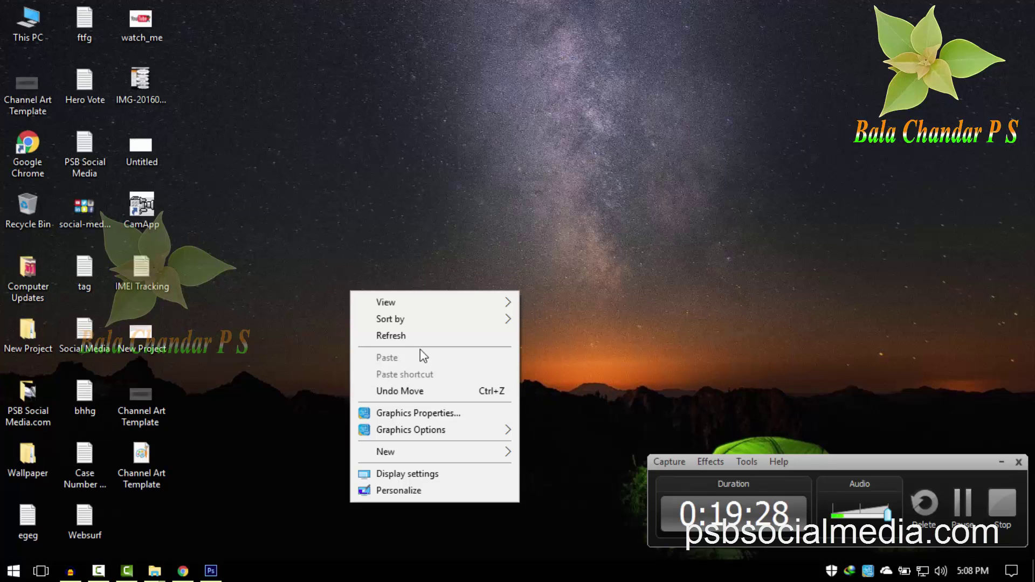
click(372, 336)
drag(340, 291, 565, 449)
right_click(340, 291)
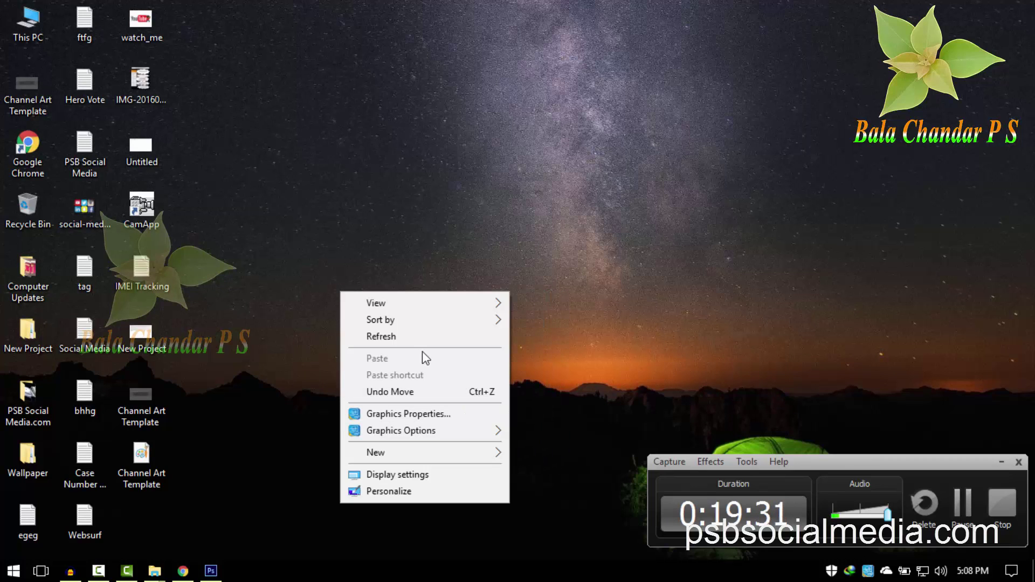
click(416, 341)
mouse_move(360, 292)
mouse_down()
mouse_move(458, 409)
mouse_move(503, 440)
mouse_up()
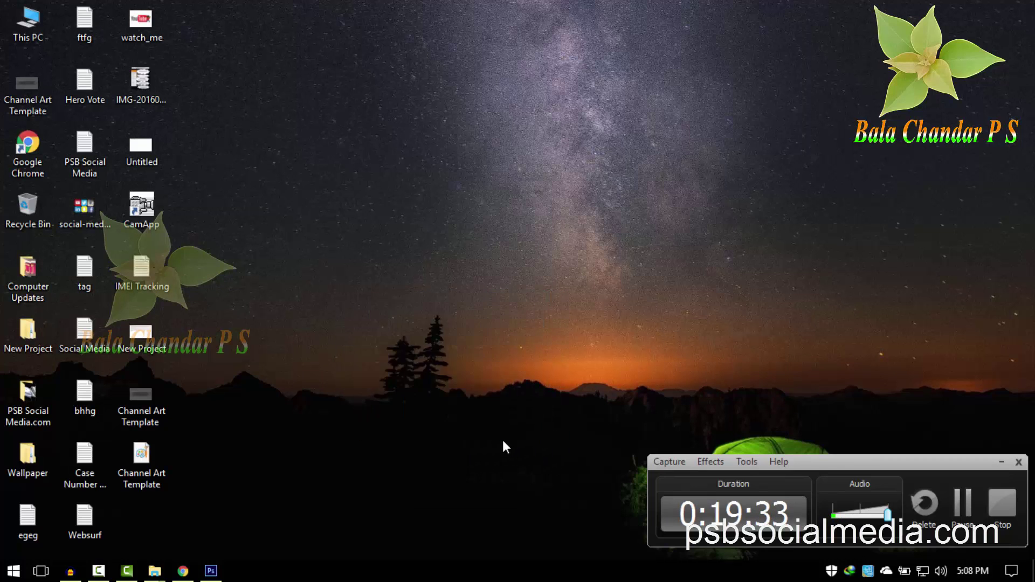
right_click(358, 292)
click(377, 338)
drag(355, 303, 503, 420)
right_click(355, 303)
click(428, 349)
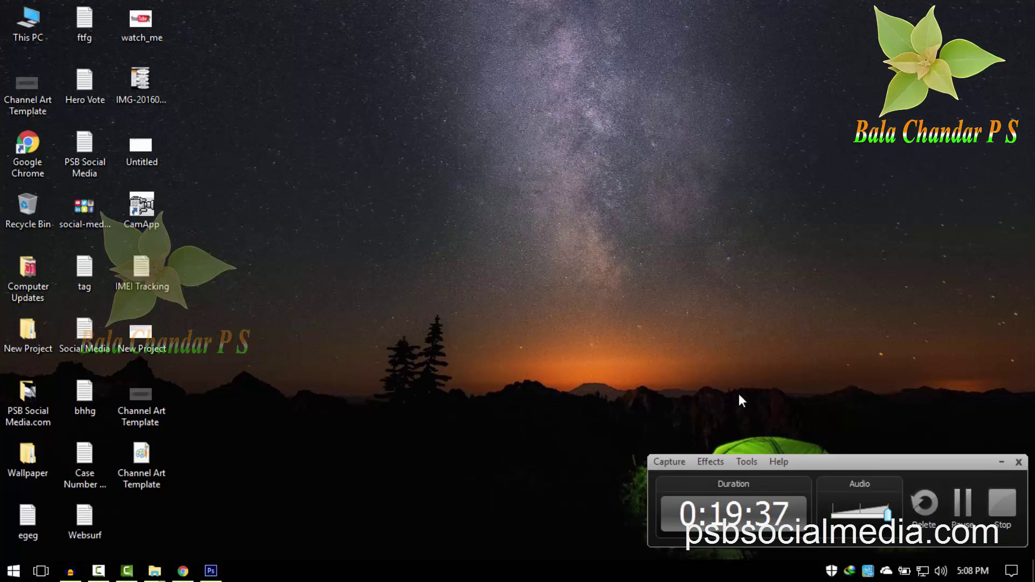